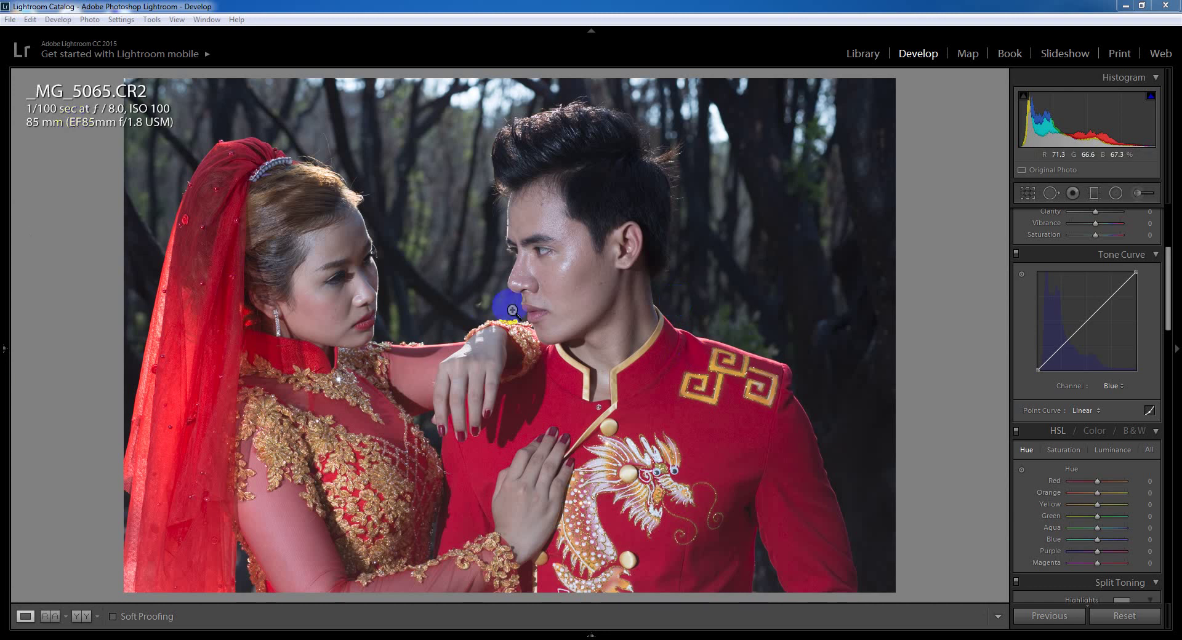
Step: Inspect the man's and woman's faces up close, then return to the full photo
left_click(527, 278)
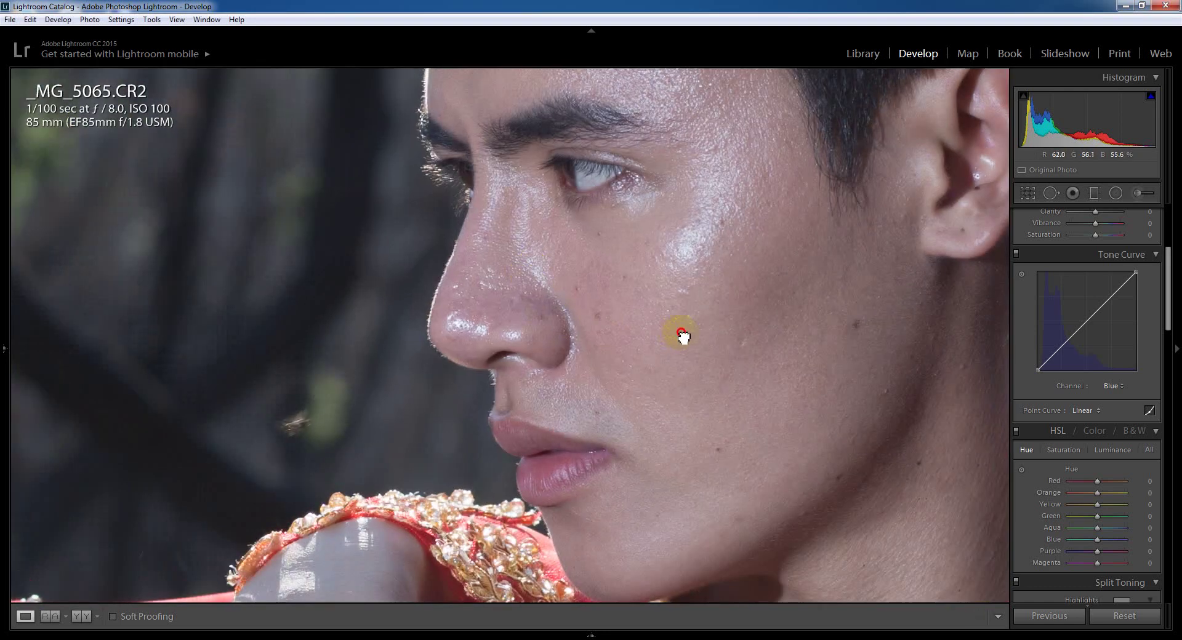
mouse_move(680, 330)
left_mouse_down()
mouse_move(369, 306)
mouse_move(684, 306)
left_mouse_up()
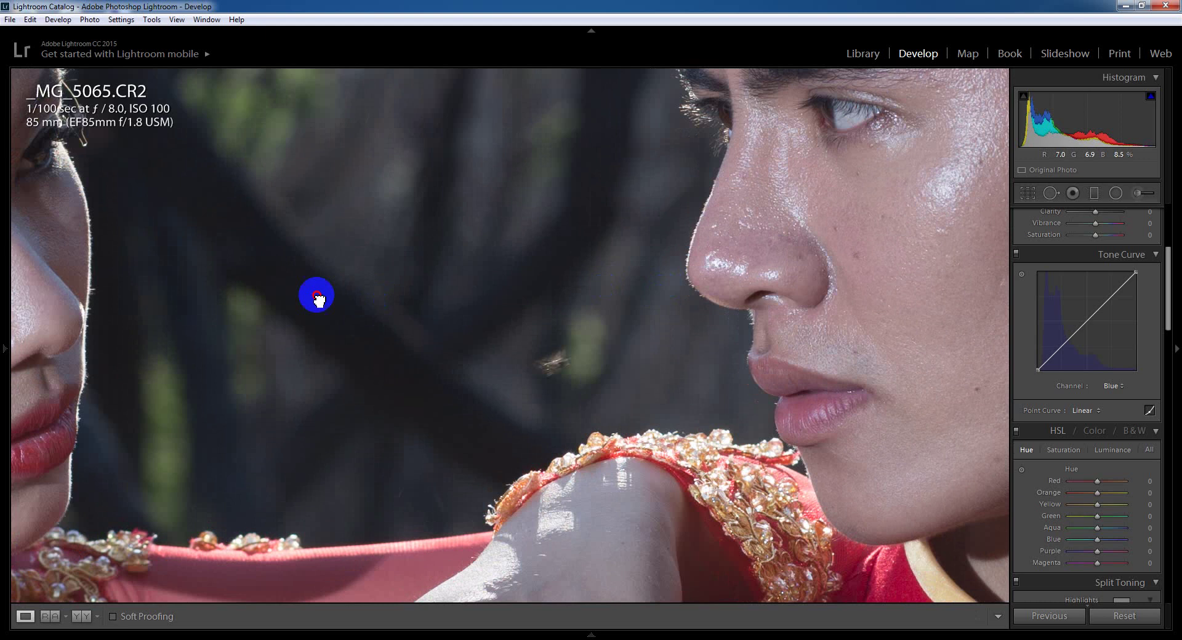
left_click_drag(315, 295, 677, 296)
left_click_drag(481, 295, 654, 280)
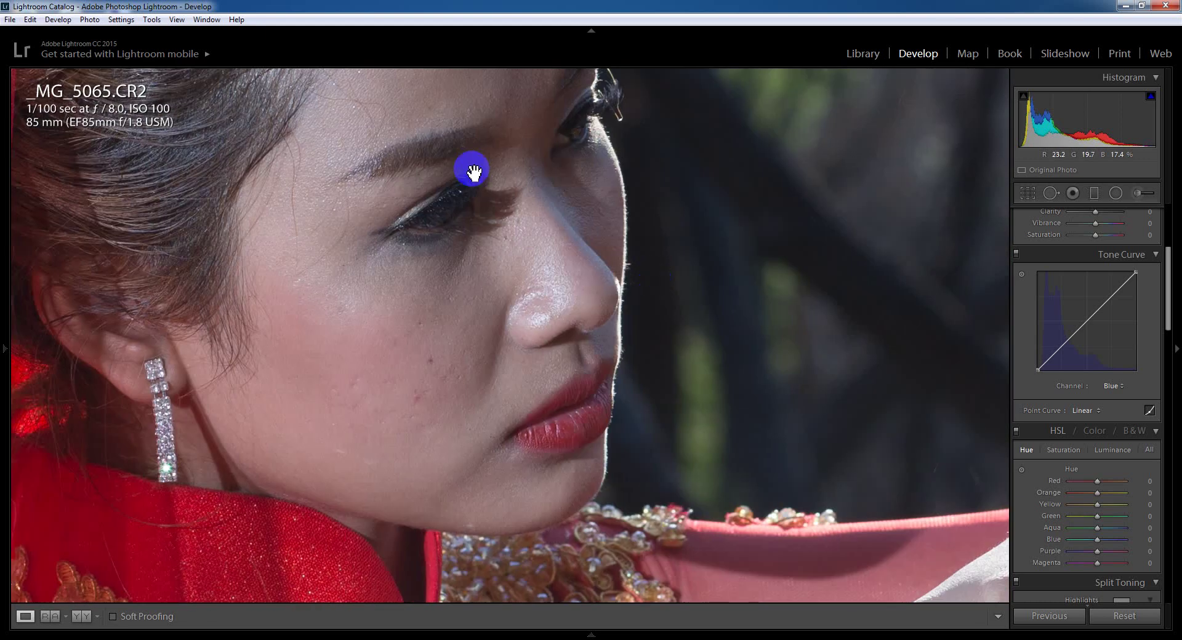
left_click_drag(472, 172, 474, 312)
left_click_drag(406, 240, 474, 232)
left_click(588, 308)
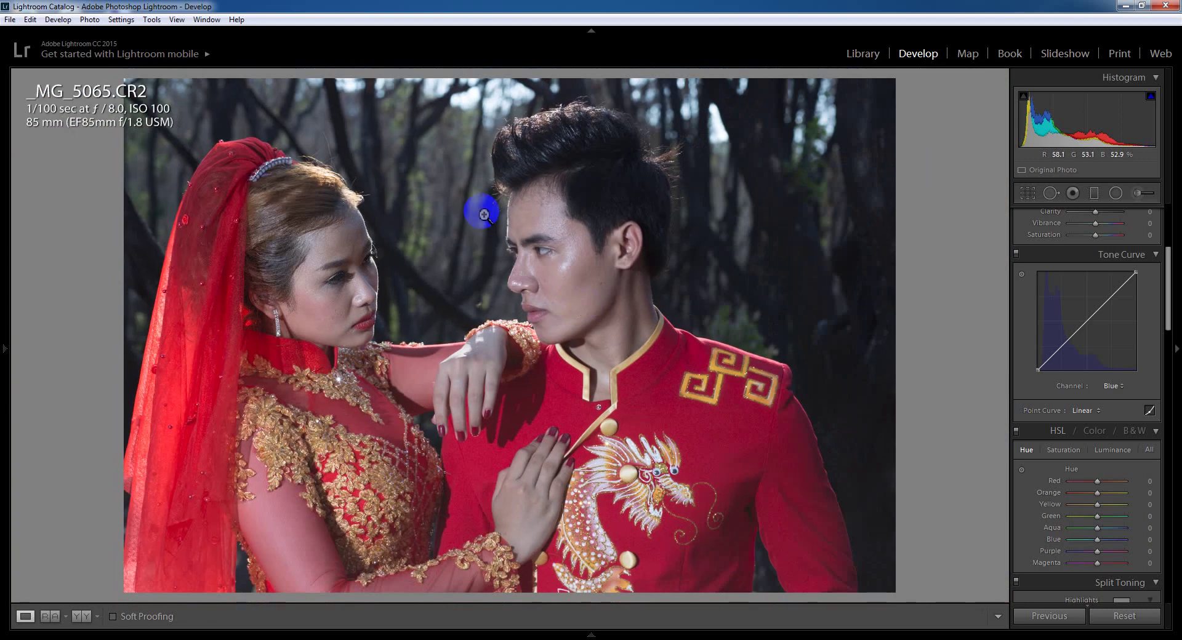
left_click_drag(1168, 290, 1170, 264)
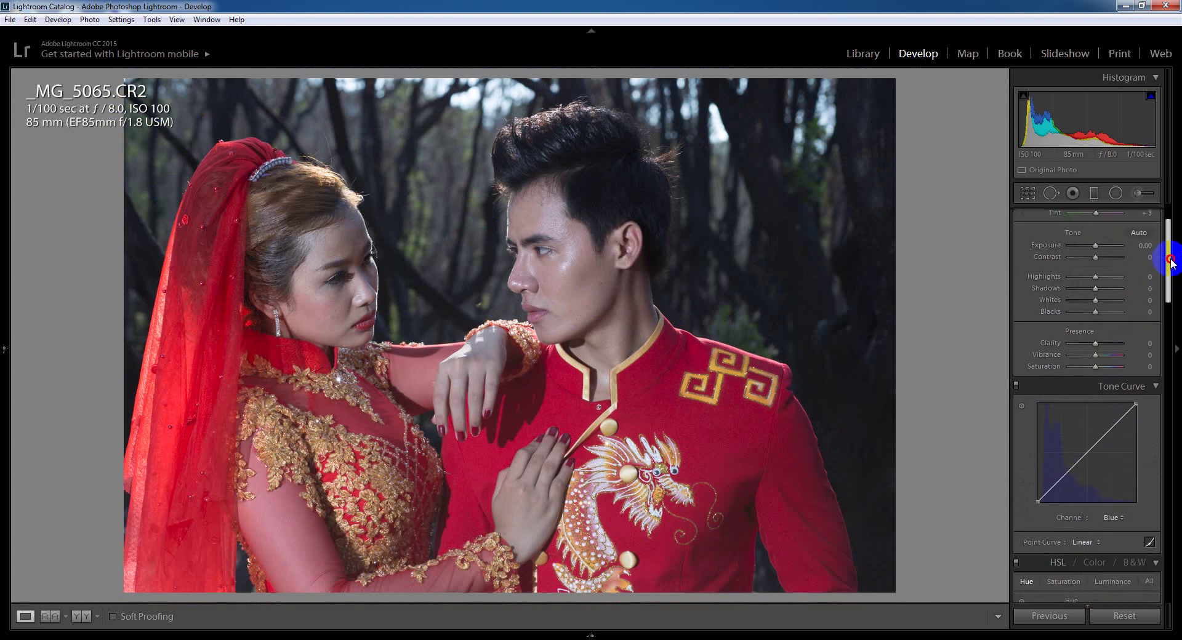
Step: Set Exposure +0.48, Shadows +48, Highlights −81 and Whites −24, and raise Blacks
left_click_drag(1097, 250, 1100, 250)
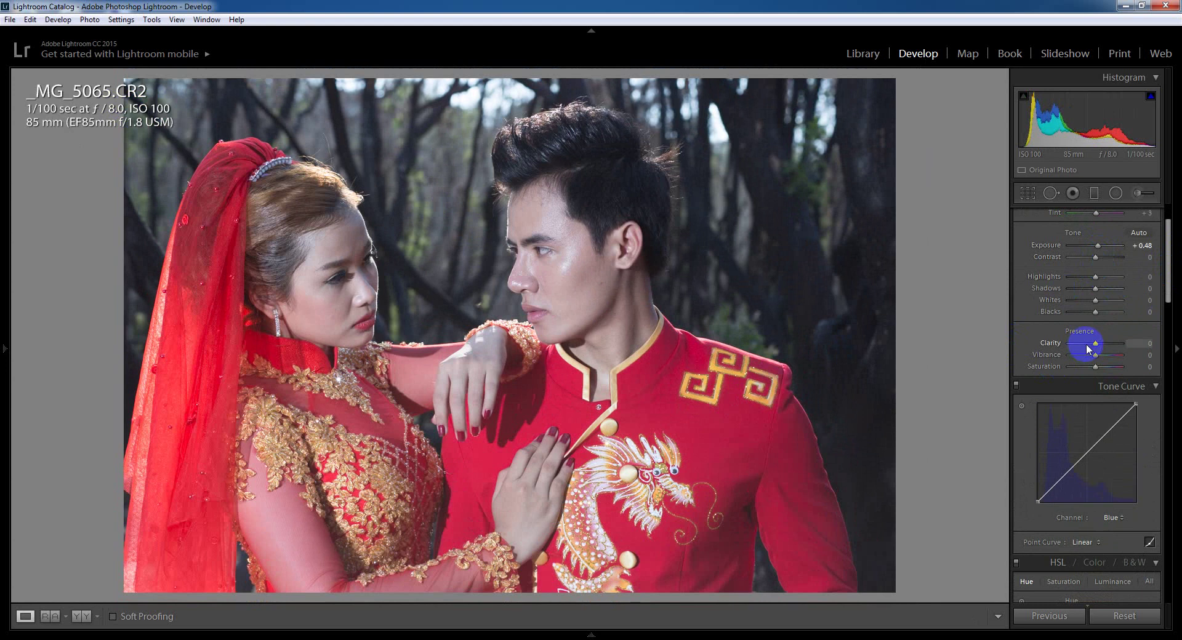
left_click_drag(1095, 288, 1108, 292)
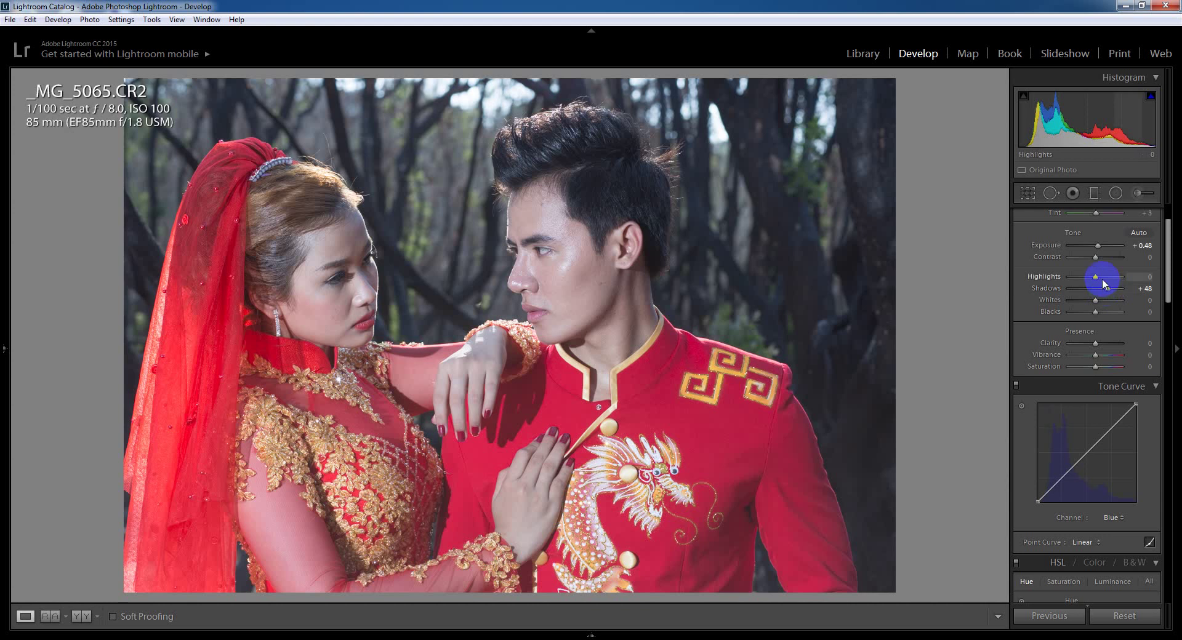
left_click_drag(1096, 278, 1077, 282)
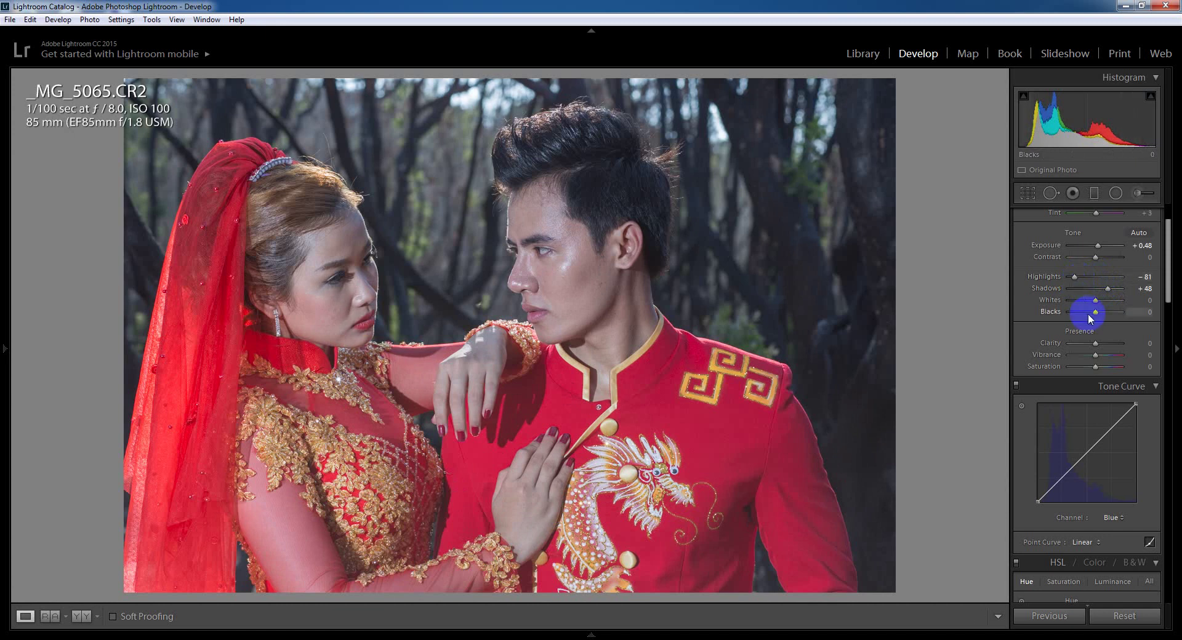
left_click_drag(1095, 300, 1089, 301)
left_click_drag(1094, 311, 1111, 313)
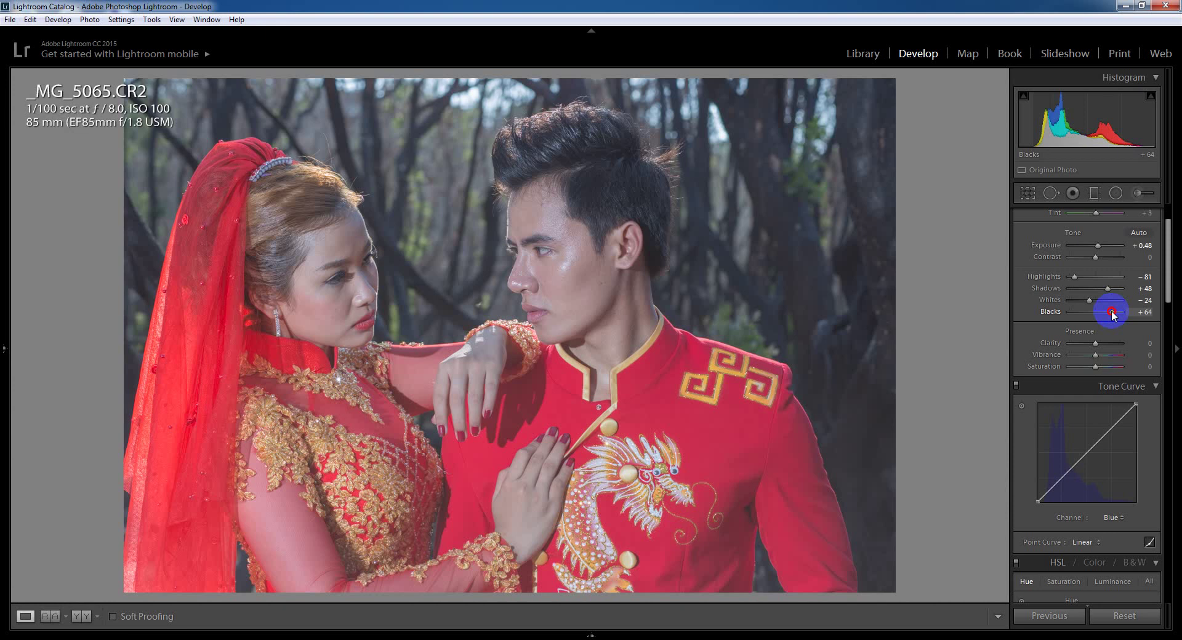
Step: Fine-tune Blacks to +74 and set Contrast to +67
left_click_drag(1111, 314, 1109, 315)
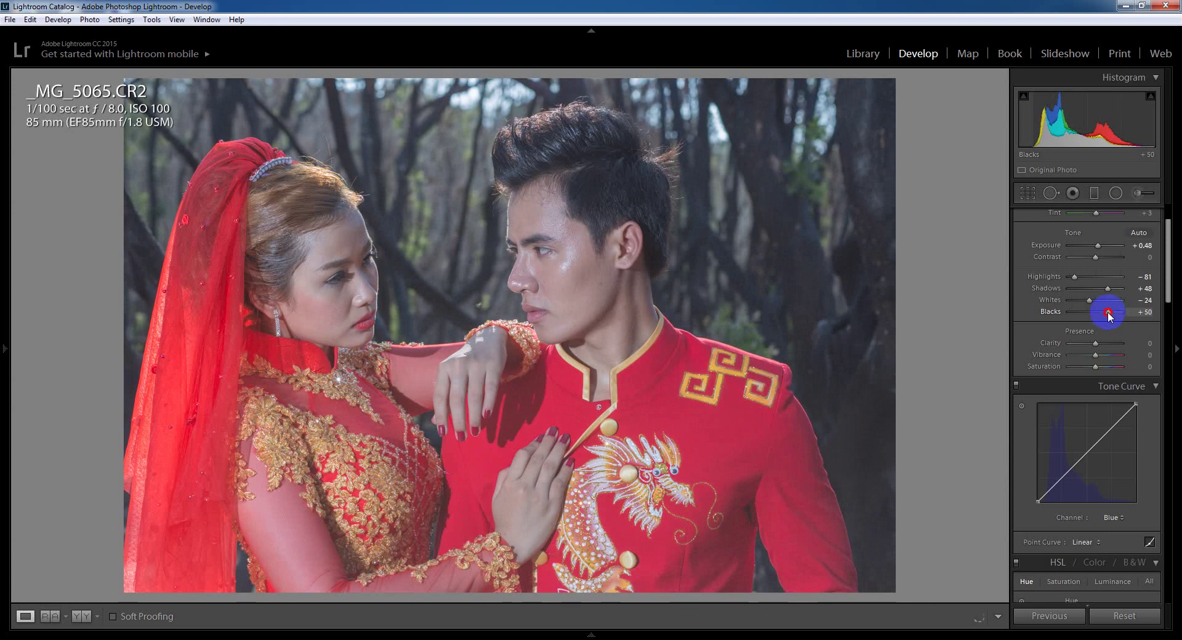
left_click_drag(1108, 317, 1110, 316)
left_click_drag(1106, 312, 1112, 312)
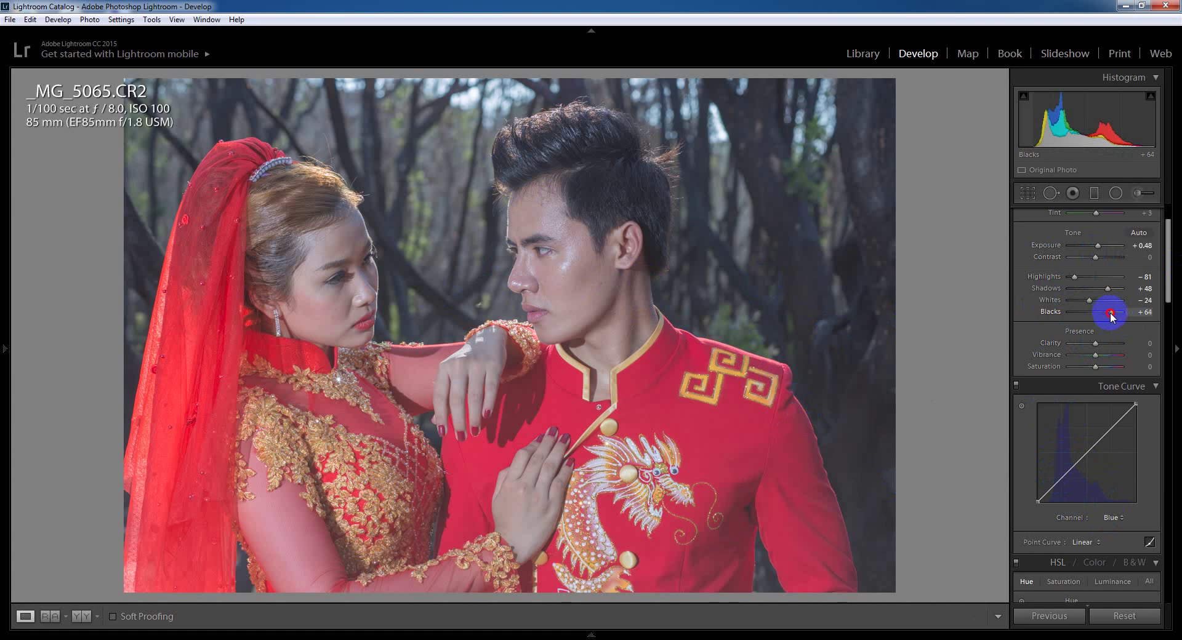
left_click_drag(1095, 257, 1115, 268)
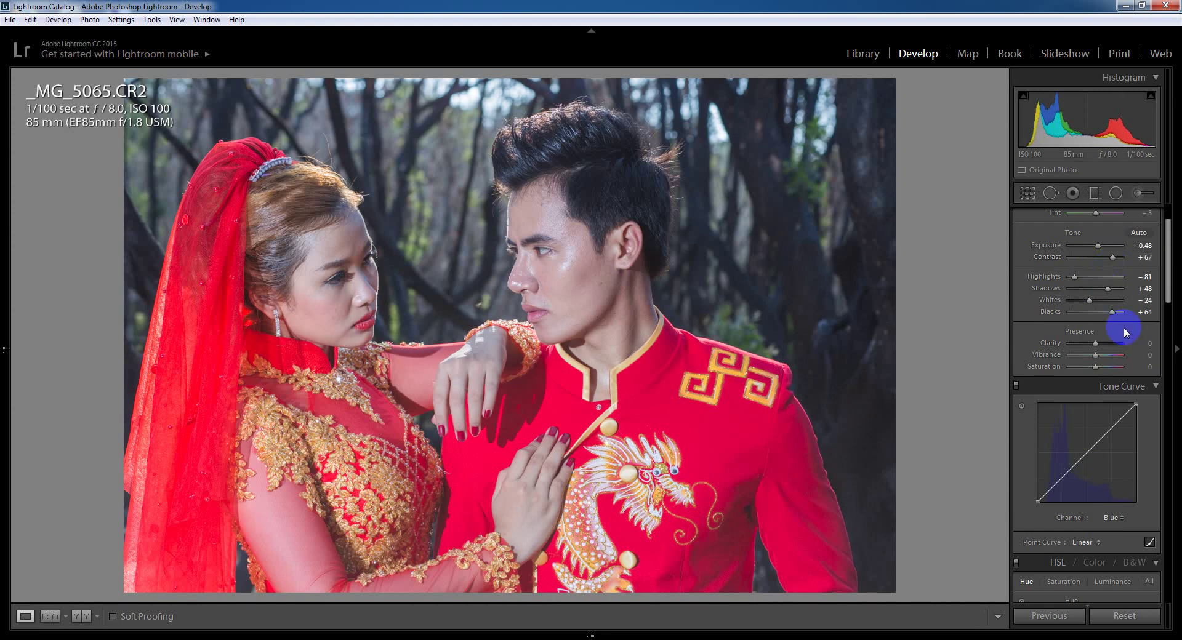
left_click_drag(1111, 312, 1116, 316)
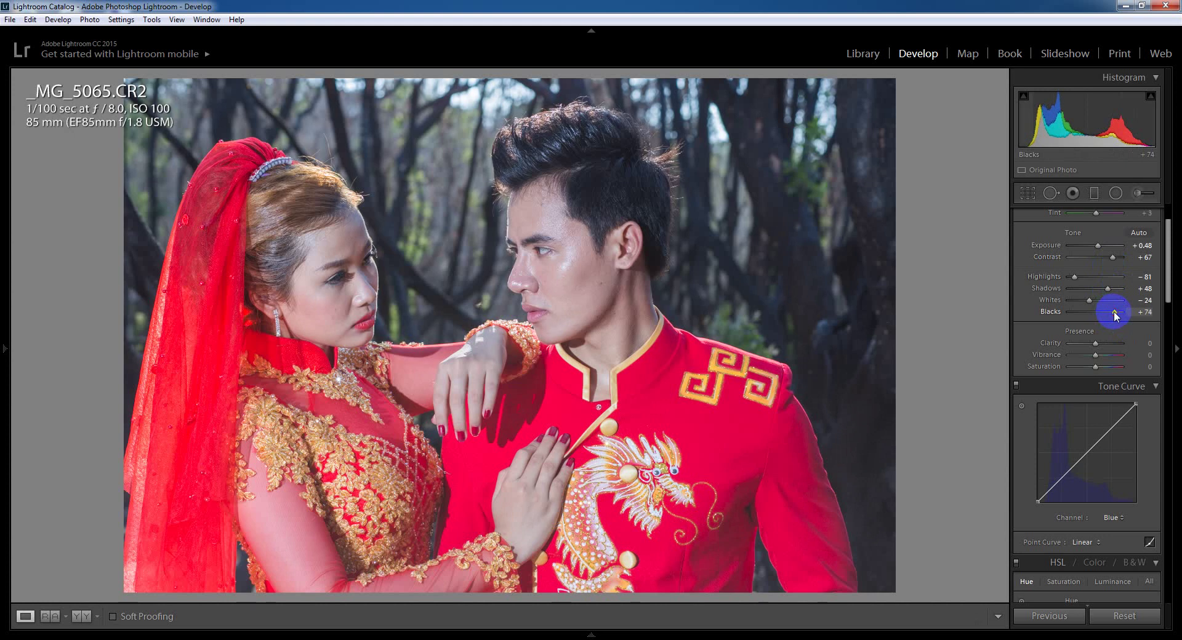
left_click(563, 289)
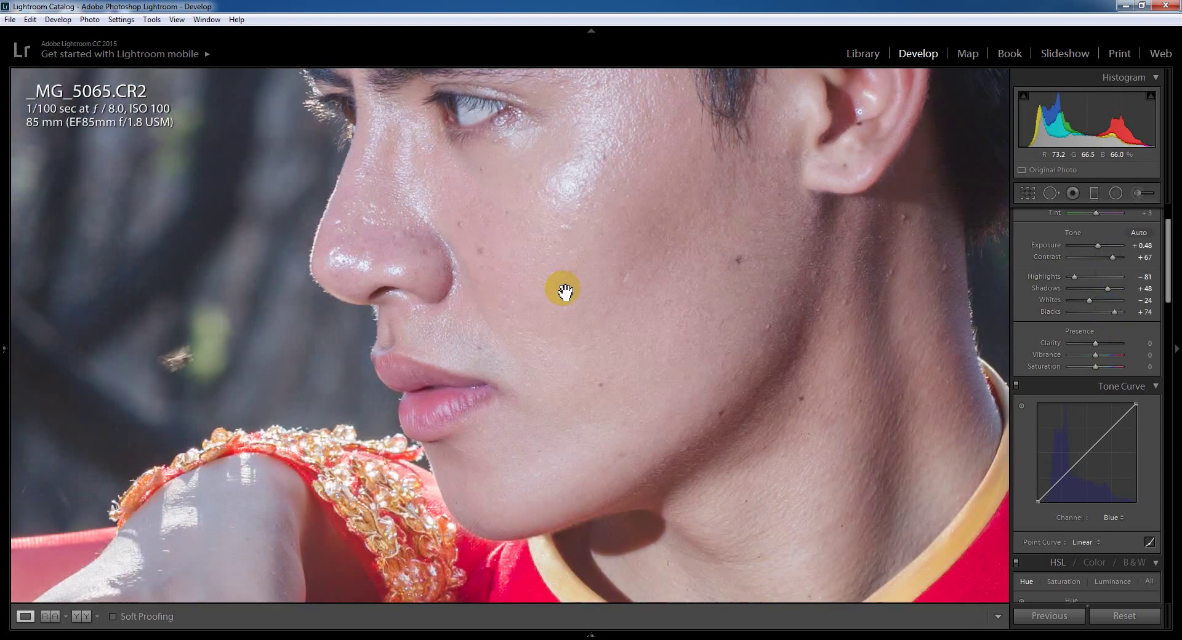
left_click(1099, 614)
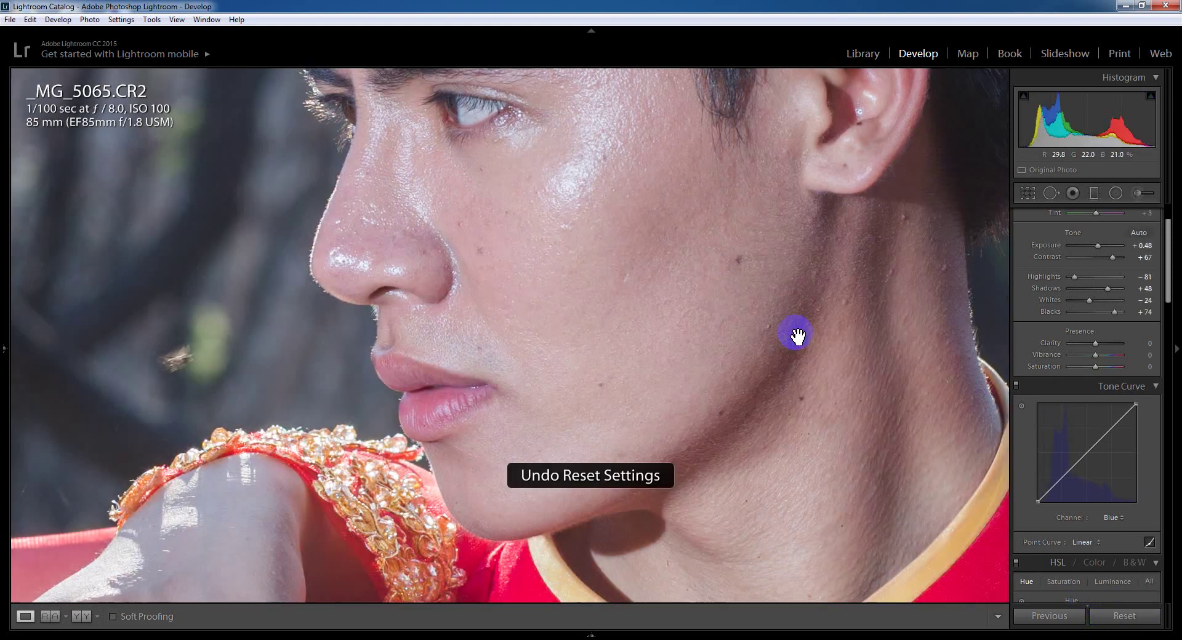
left_click(794, 335)
left_click(1111, 616)
key("ctrl+z")
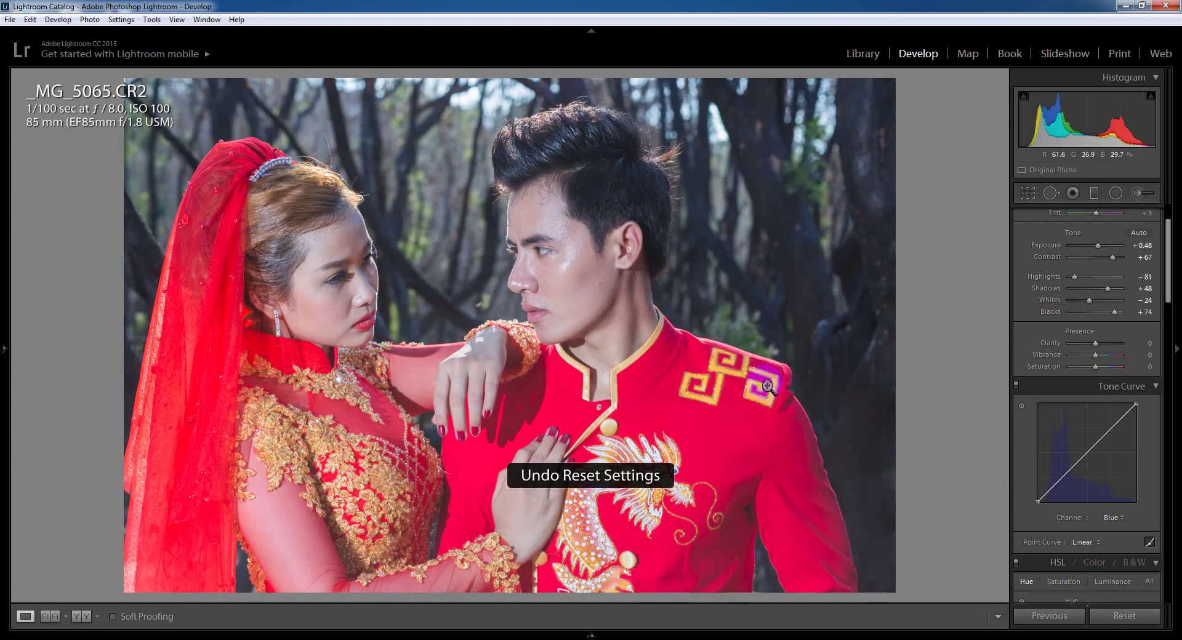
left_click(542, 274)
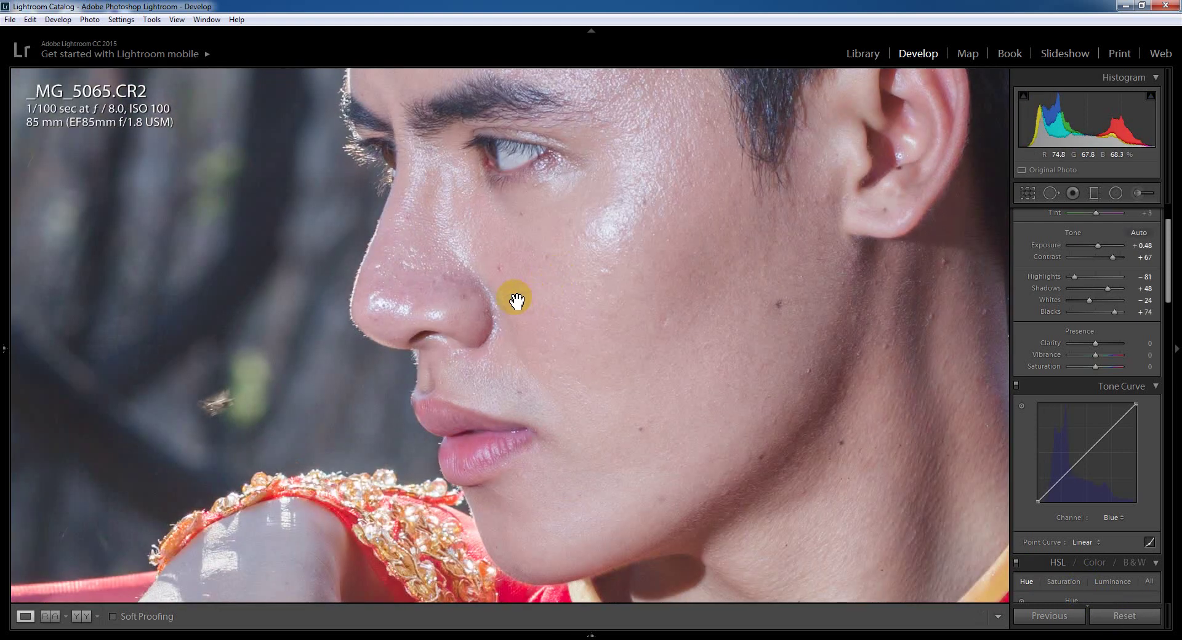
left_click_drag(514, 298, 613, 292)
left_click(371, 296)
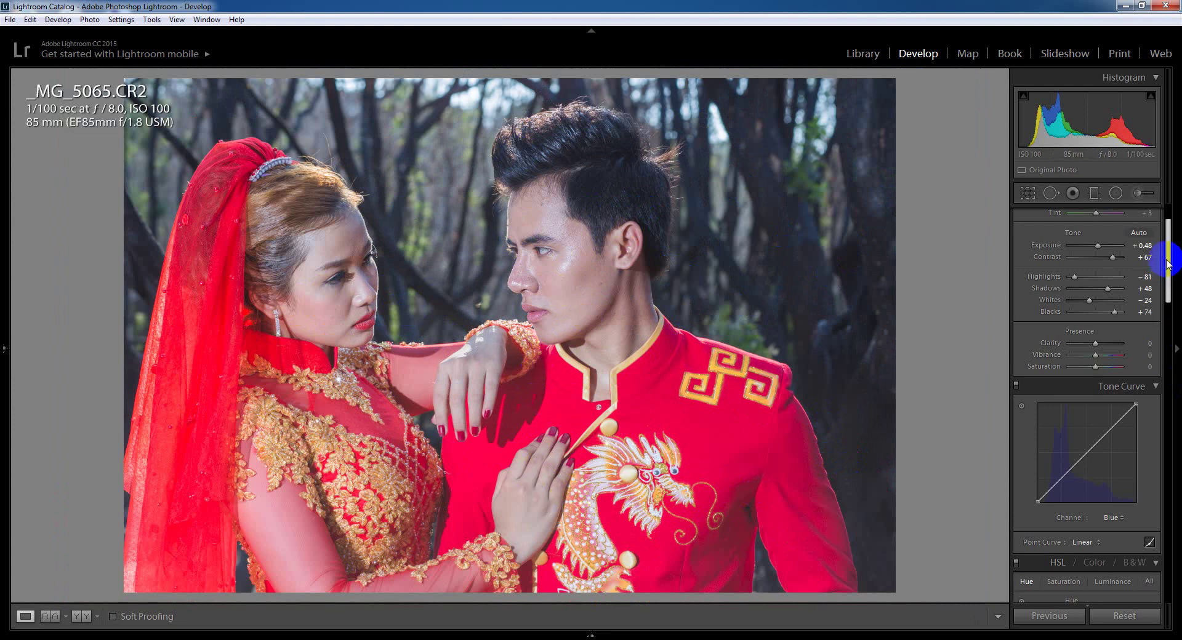
Step: Set Yellow, Green, Aqua and Blue saturation to −100 in HSL
left_click_drag(1167, 262, 1168, 300)
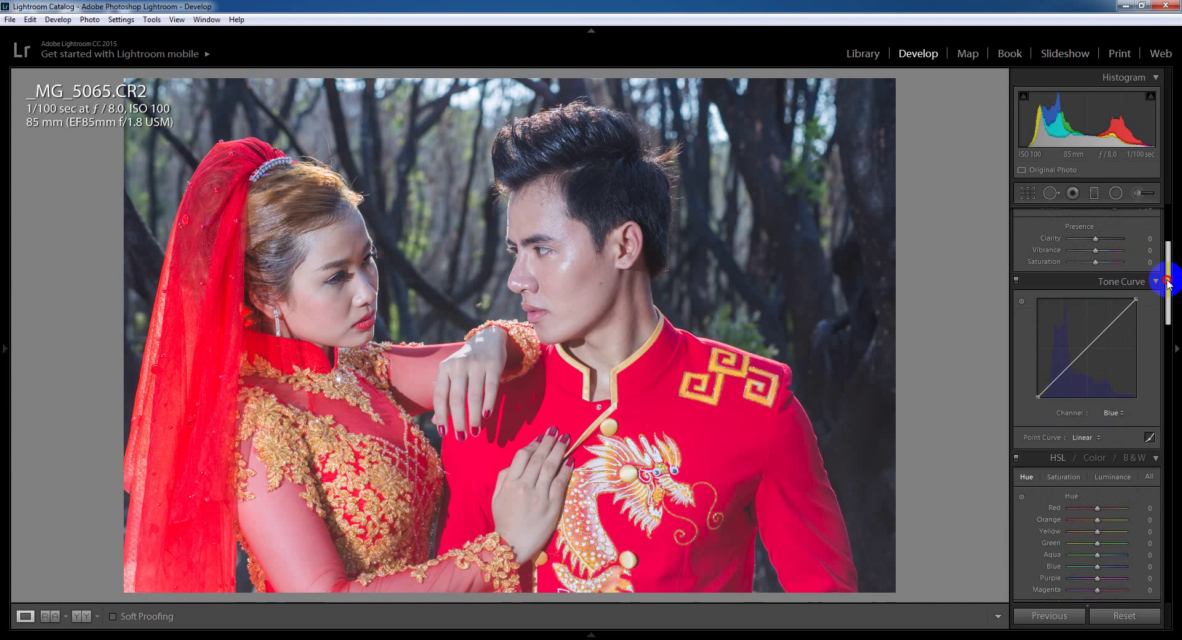
left_click(1064, 392)
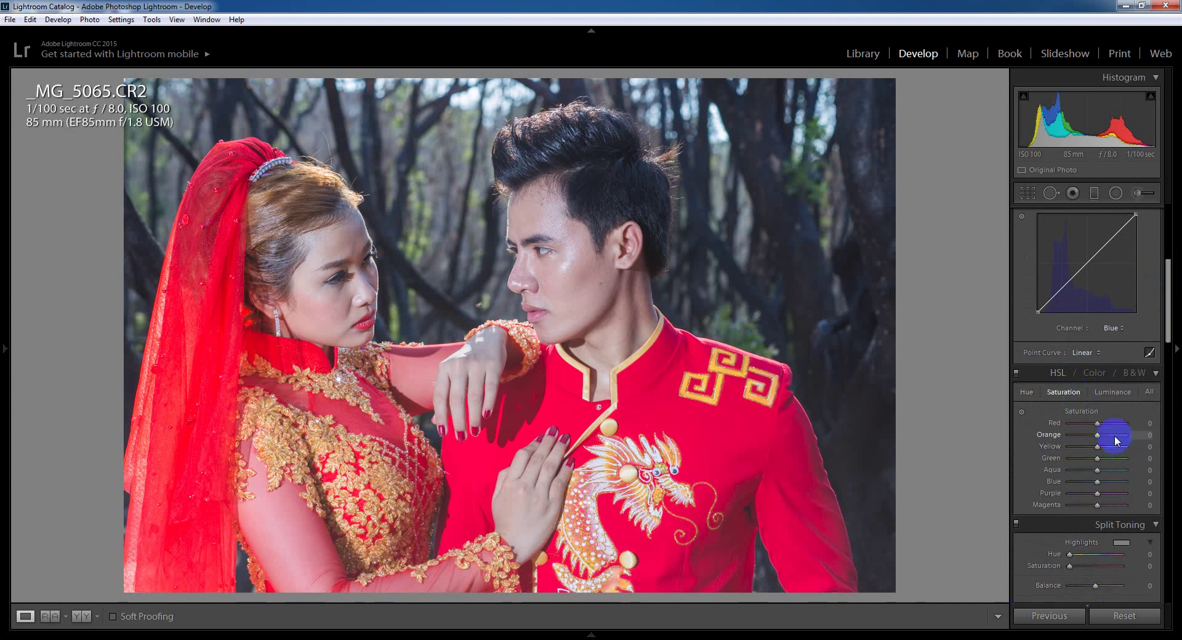
mouse_move(1097, 446)
left_mouse_down()
mouse_move(1050, 463)
mouse_move(865, 462)
left_mouse_up()
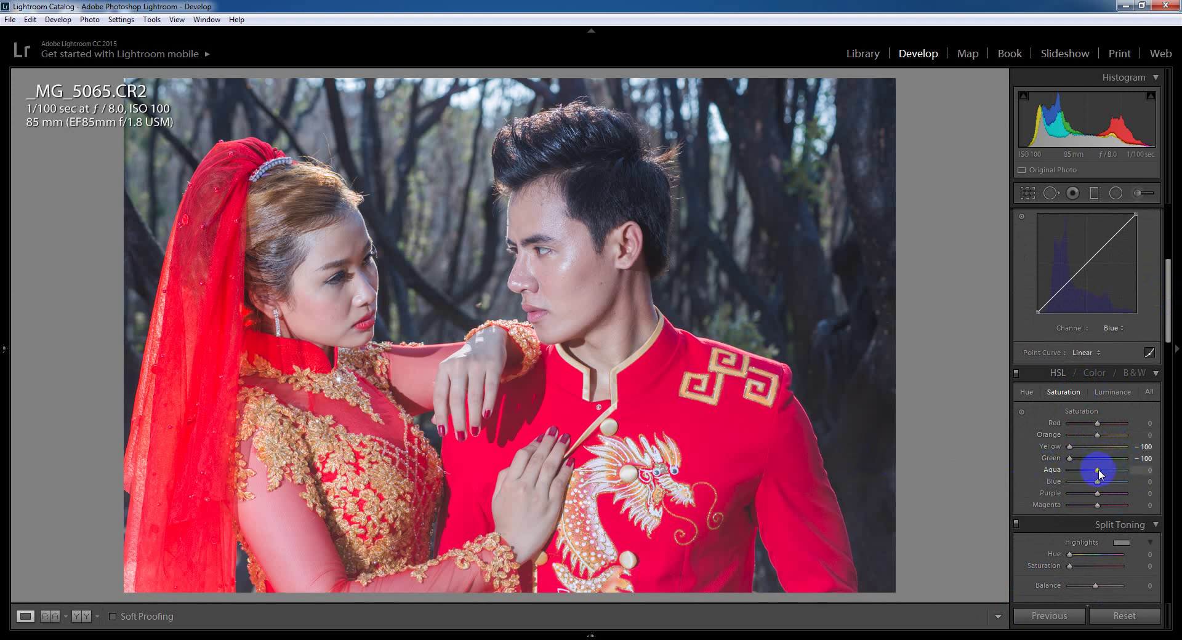
left_click_drag(1098, 471, 1024, 490)
left_click_drag(1100, 481, 1053, 482)
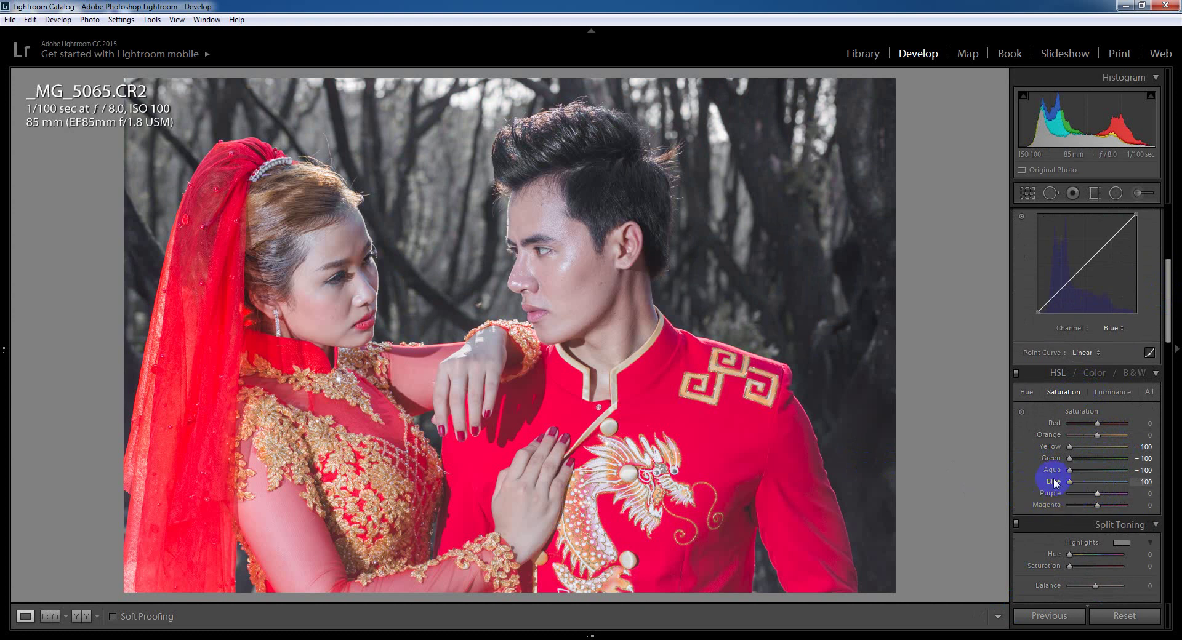
Step: Set Purple saturation to −20 and Magenta saturation to −40
left_click(303, 275)
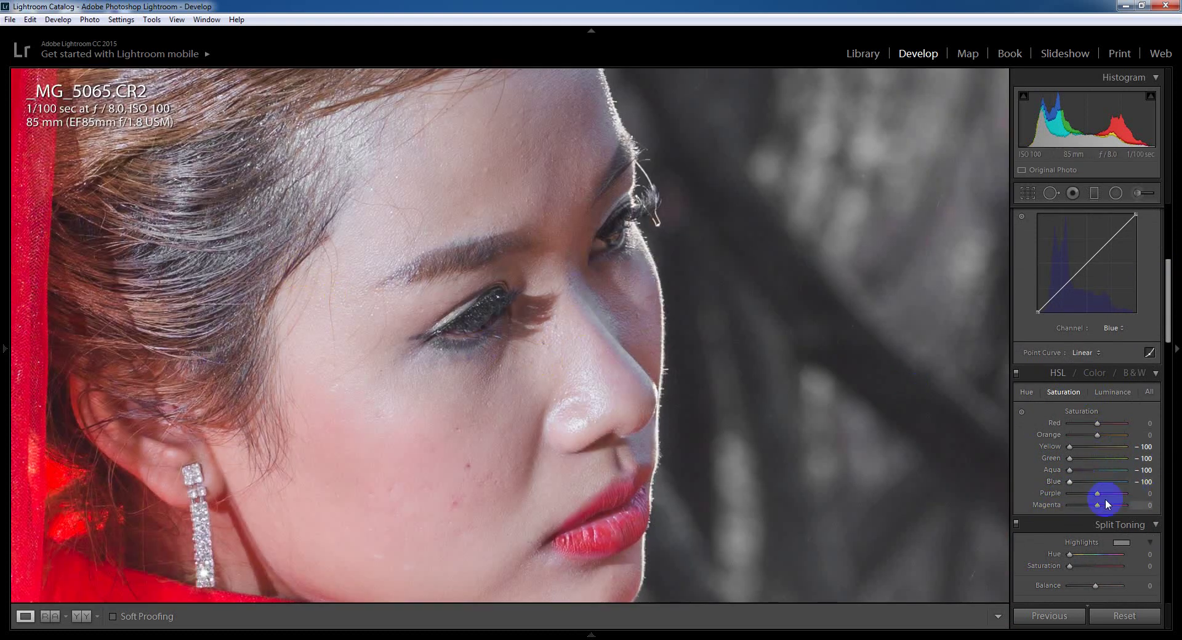
left_click_drag(1098, 492, 1037, 491)
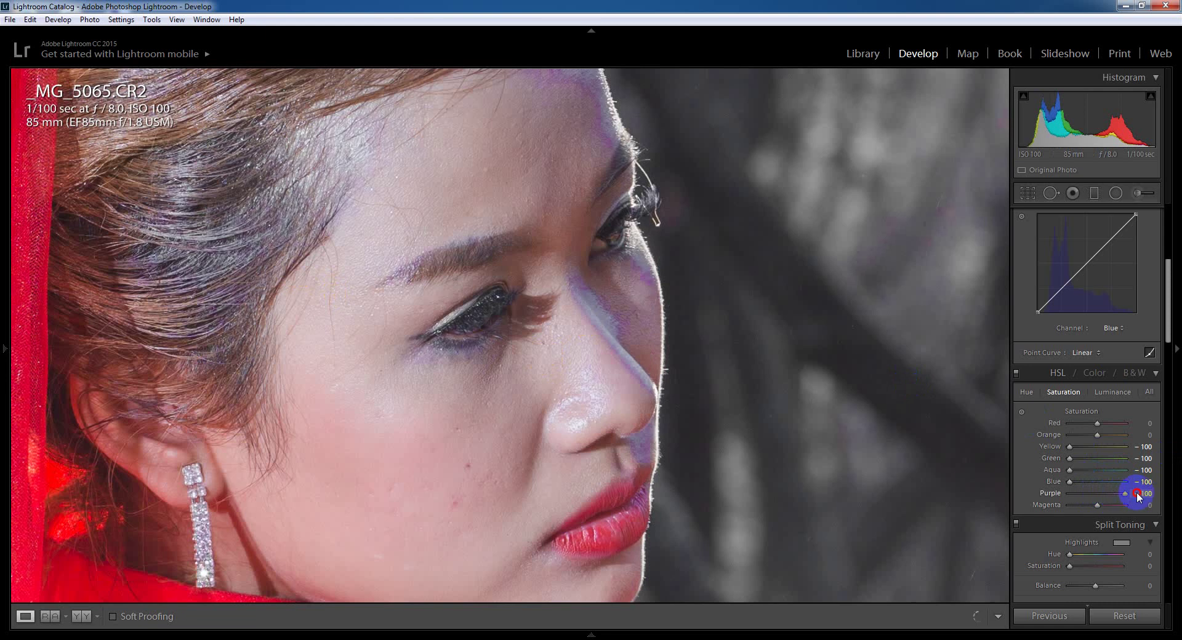
double_click(1038, 493)
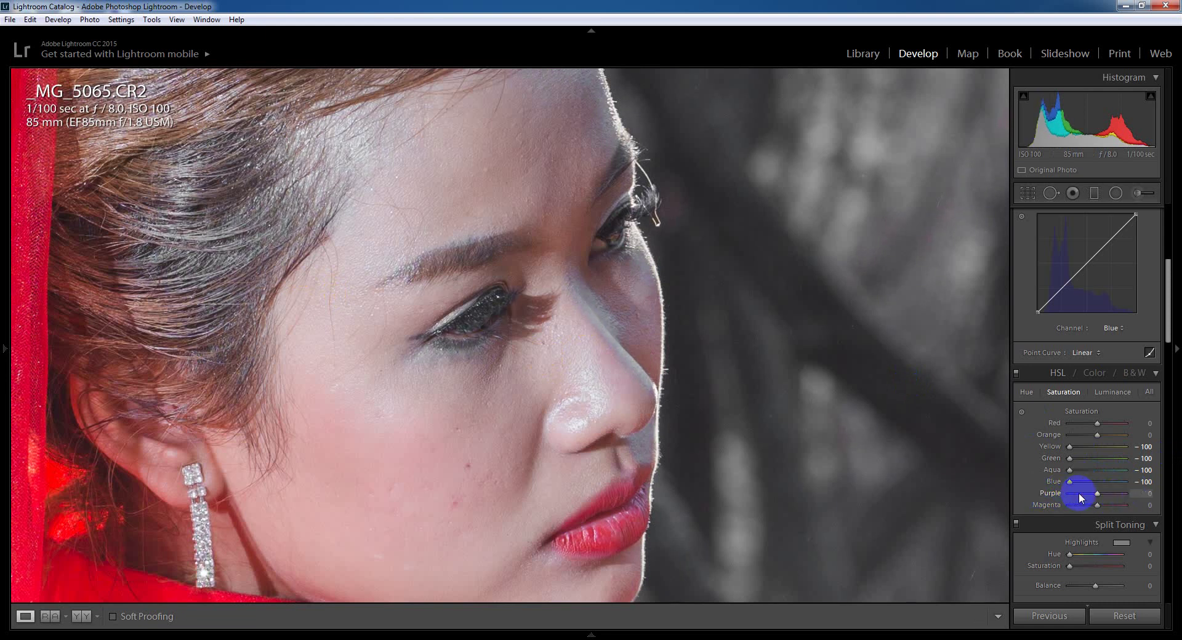
left_click_drag(1095, 493, 1085, 492)
left_click_drag(1097, 505, 1090, 506)
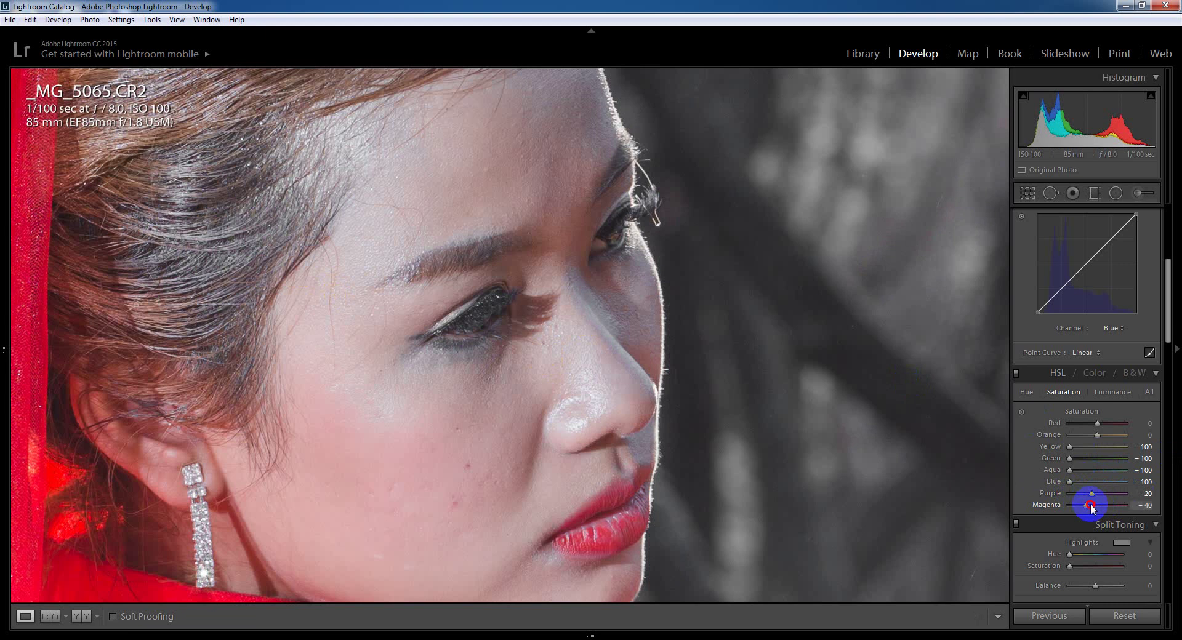
left_click(685, 372)
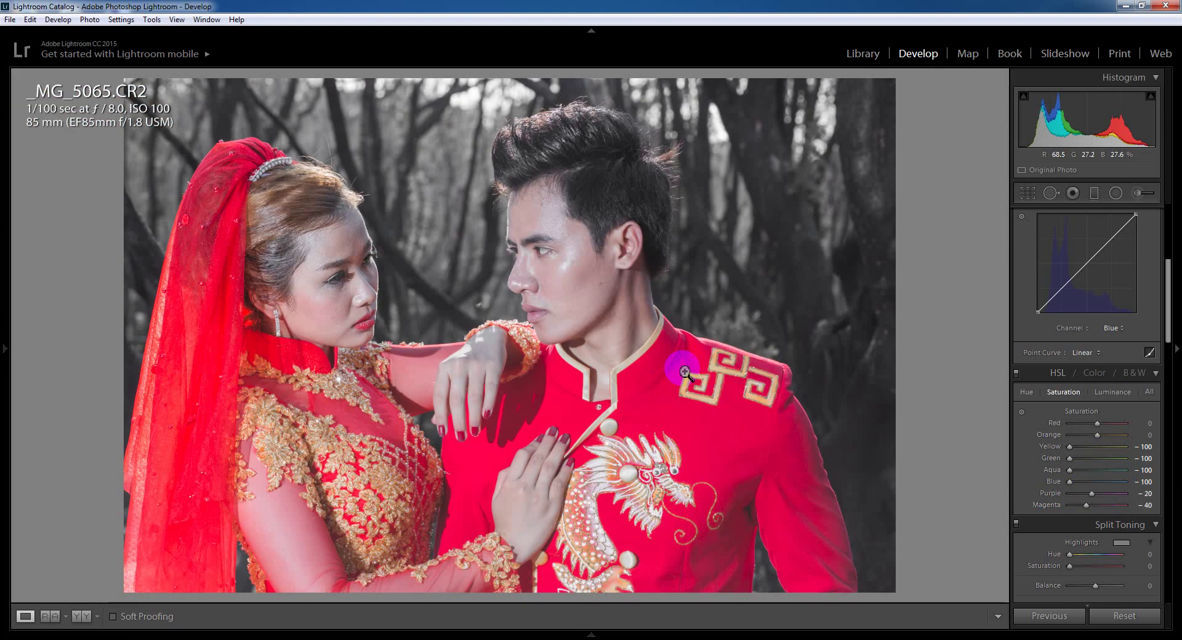
left_click(575, 298)
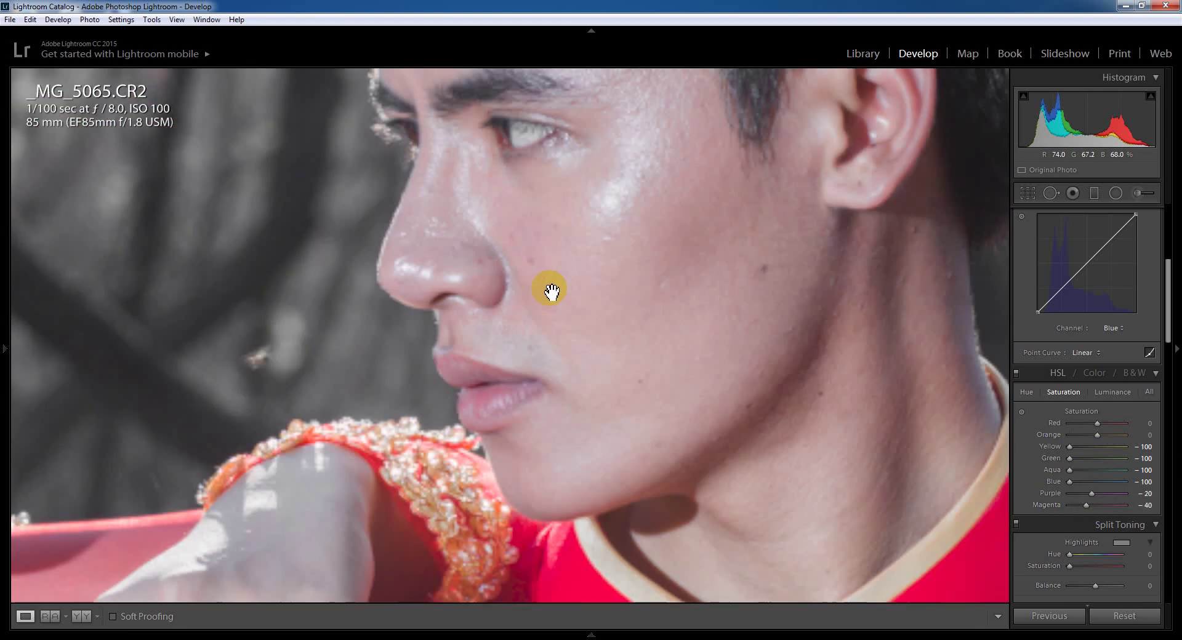
left_click_drag(564, 231, 570, 434)
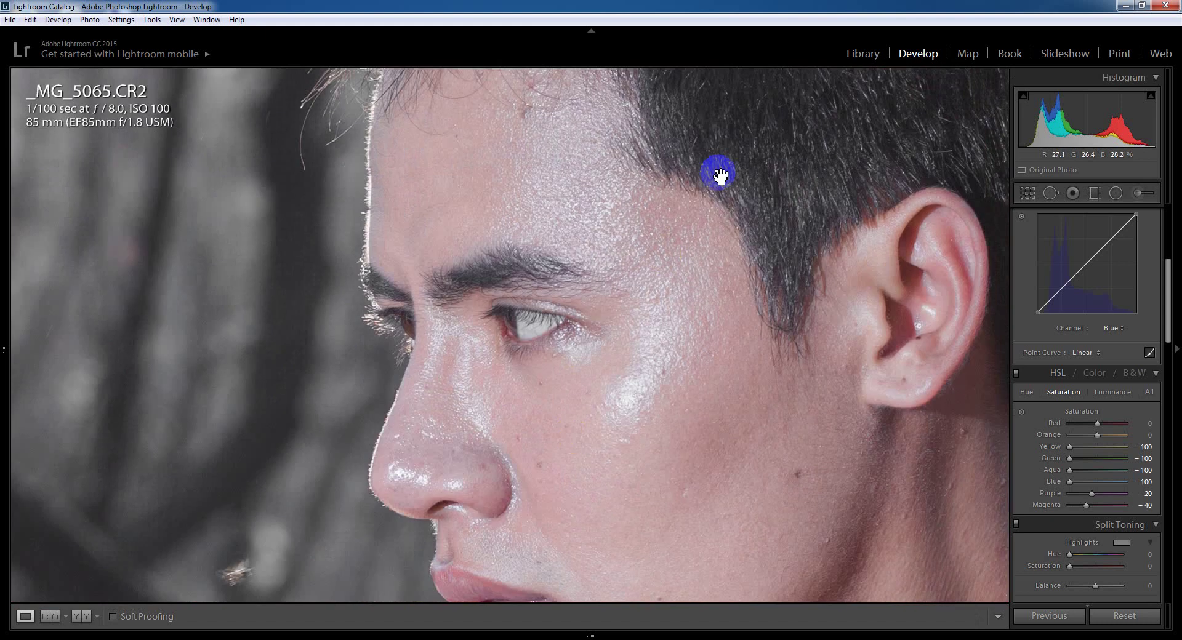
double_click(1092, 493)
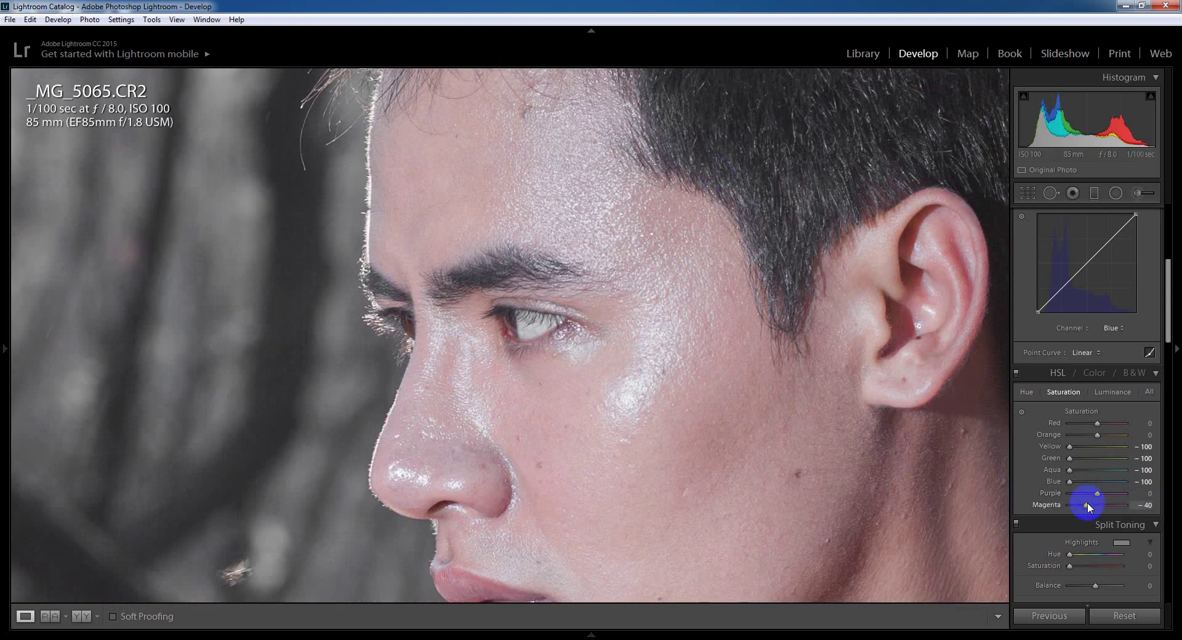
double_click(1087, 502)
left_click(706, 203)
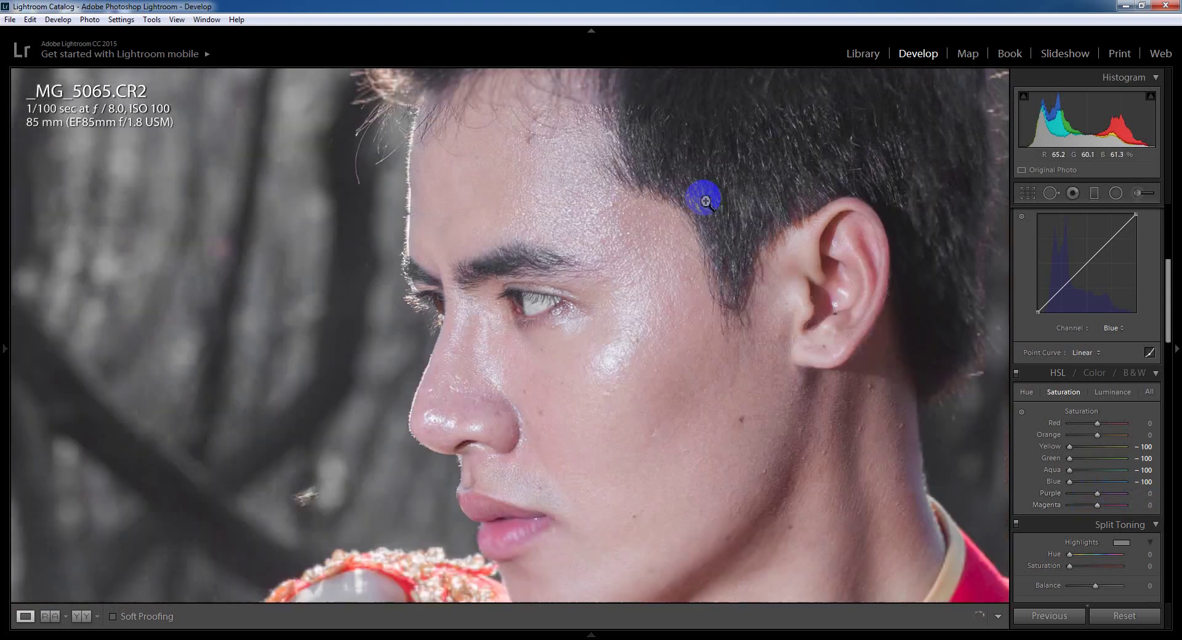
left_click(542, 124)
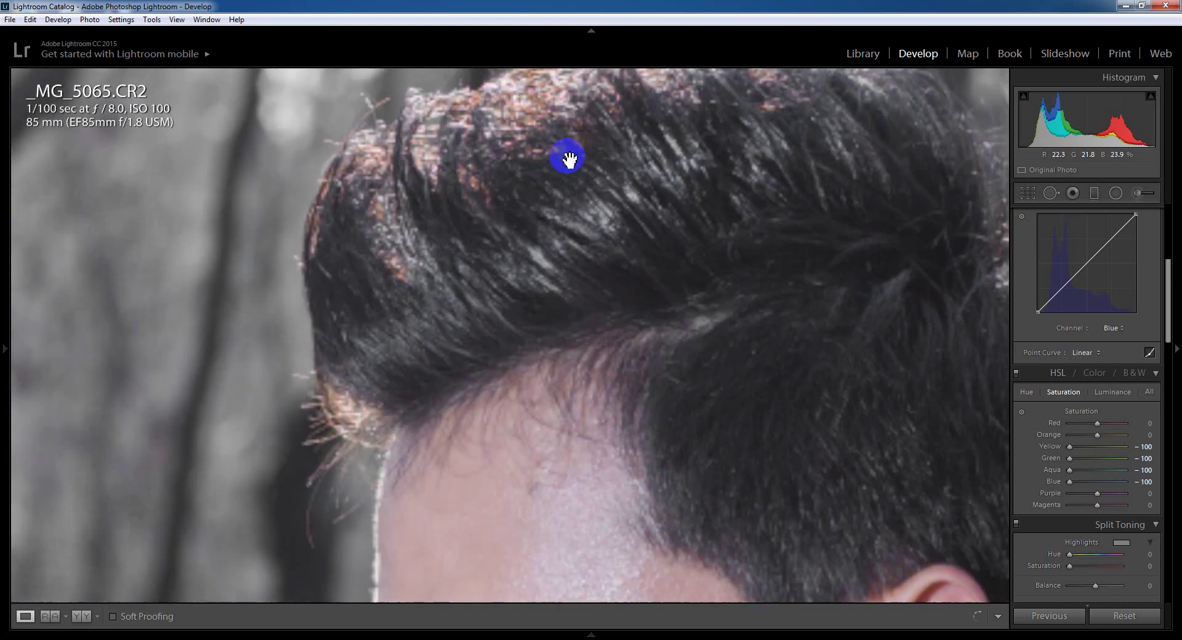
left_click(562, 156)
left_click(282, 256)
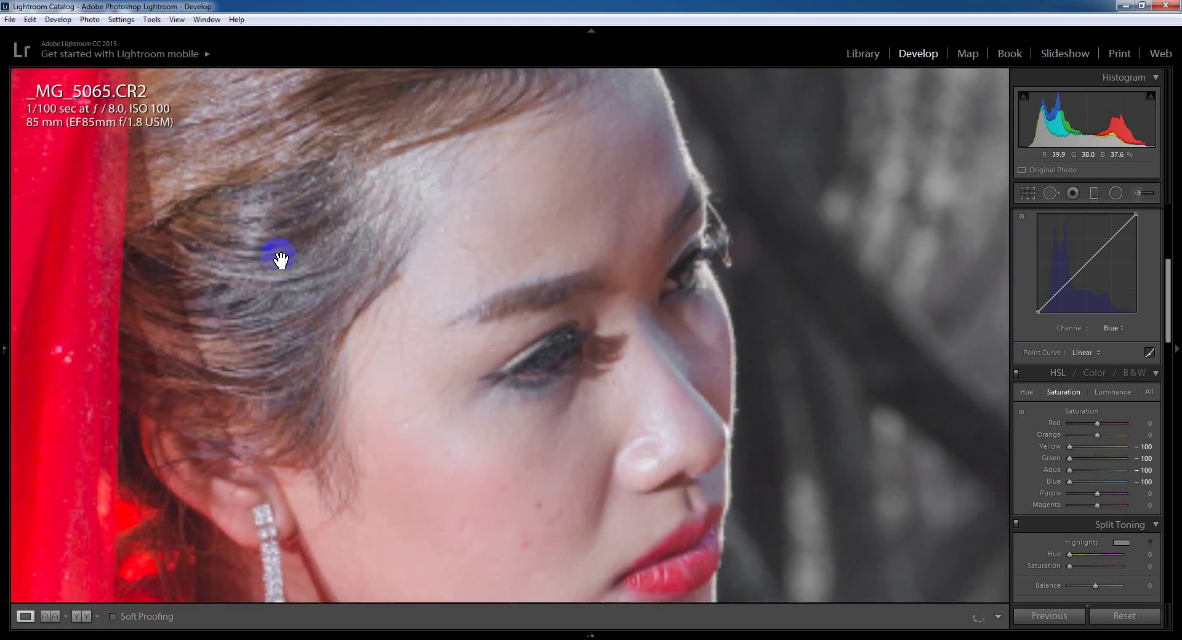
left_click_drag(673, 474, 662, 369)
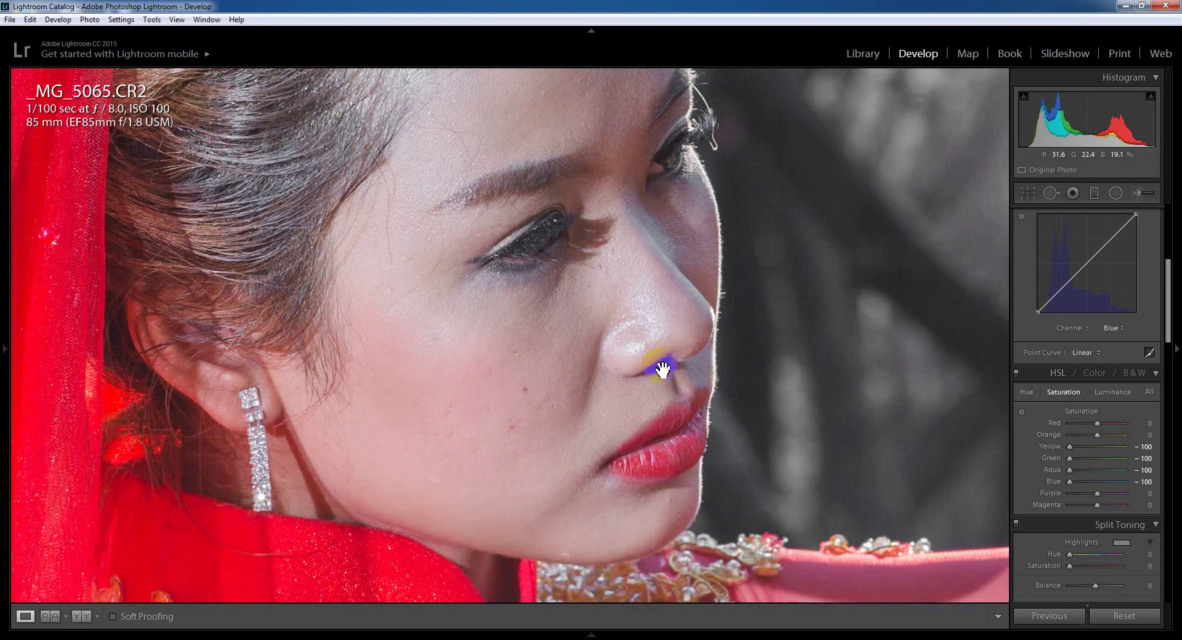
left_click(663, 369)
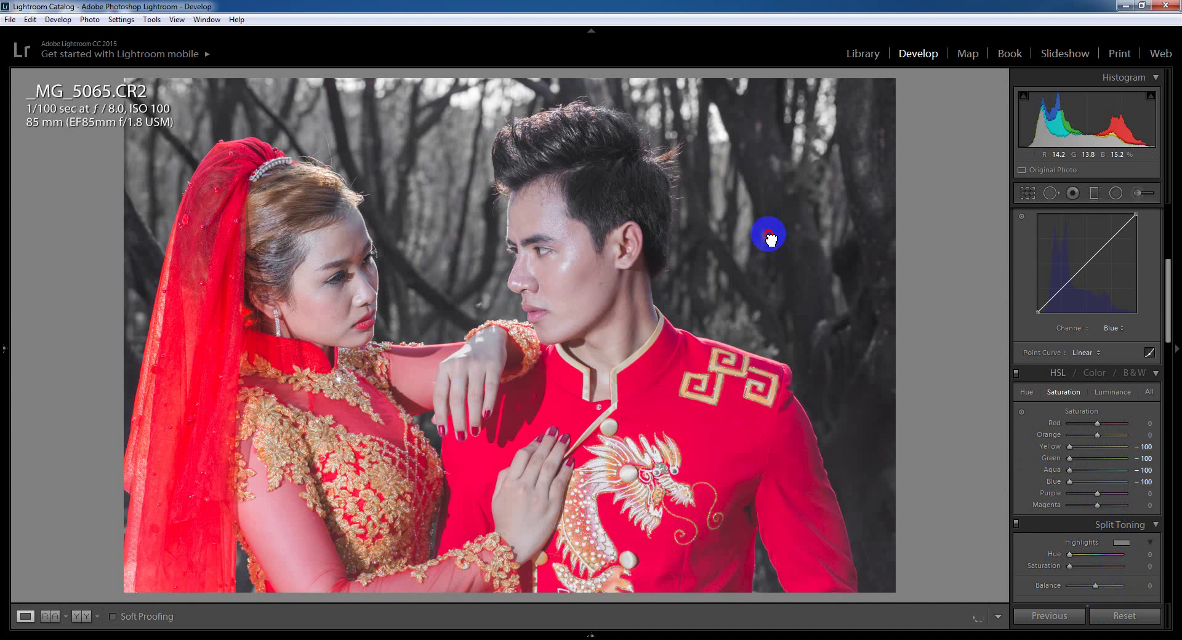
left_click_drag(773, 237, 700, 317)
left_click(700, 318)
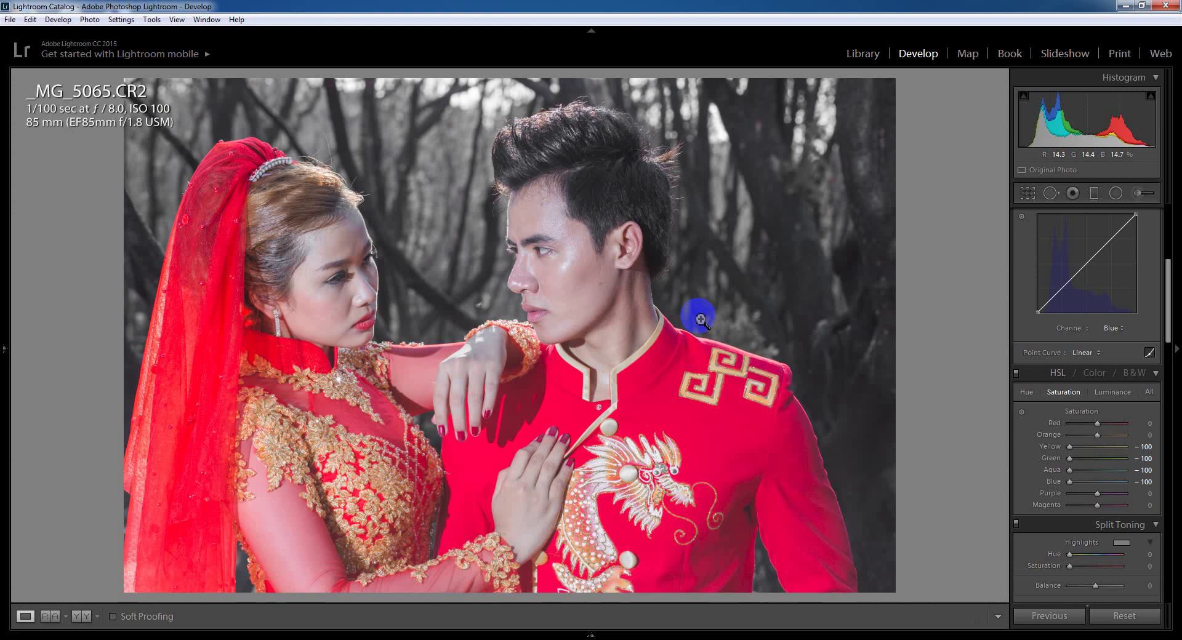
left_click_drag(536, 290, 647, 287)
Step: Lower Red saturation to −29 and Orange to −22, checking the couple's faces up close
left_click_drag(662, 291, 490, 289)
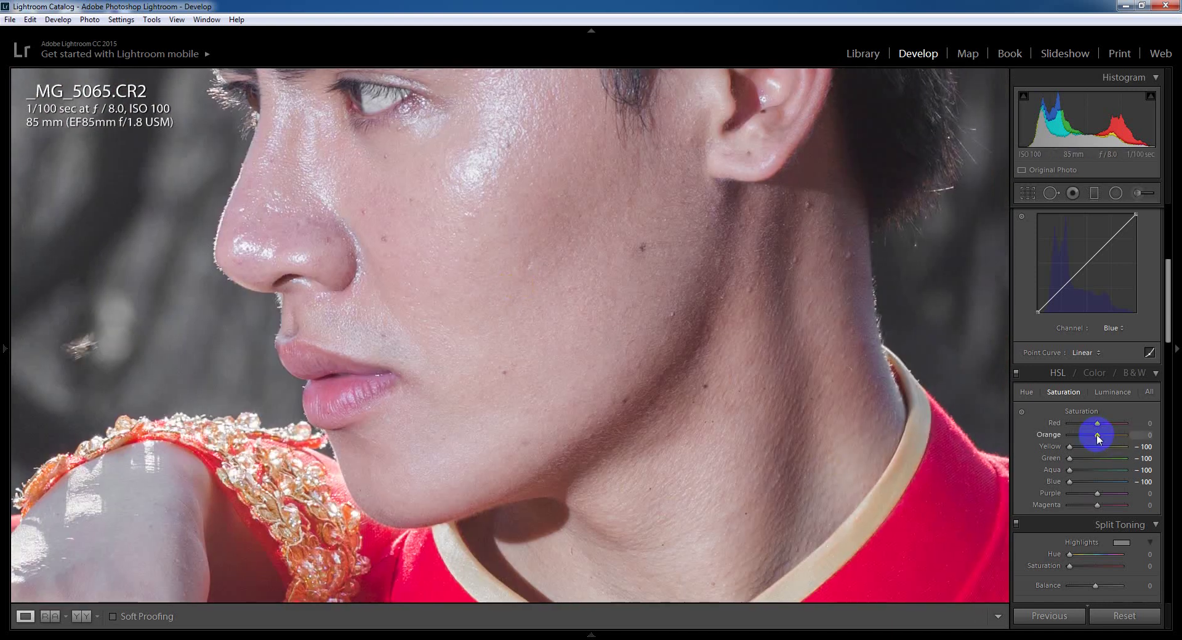
left_click(656, 333)
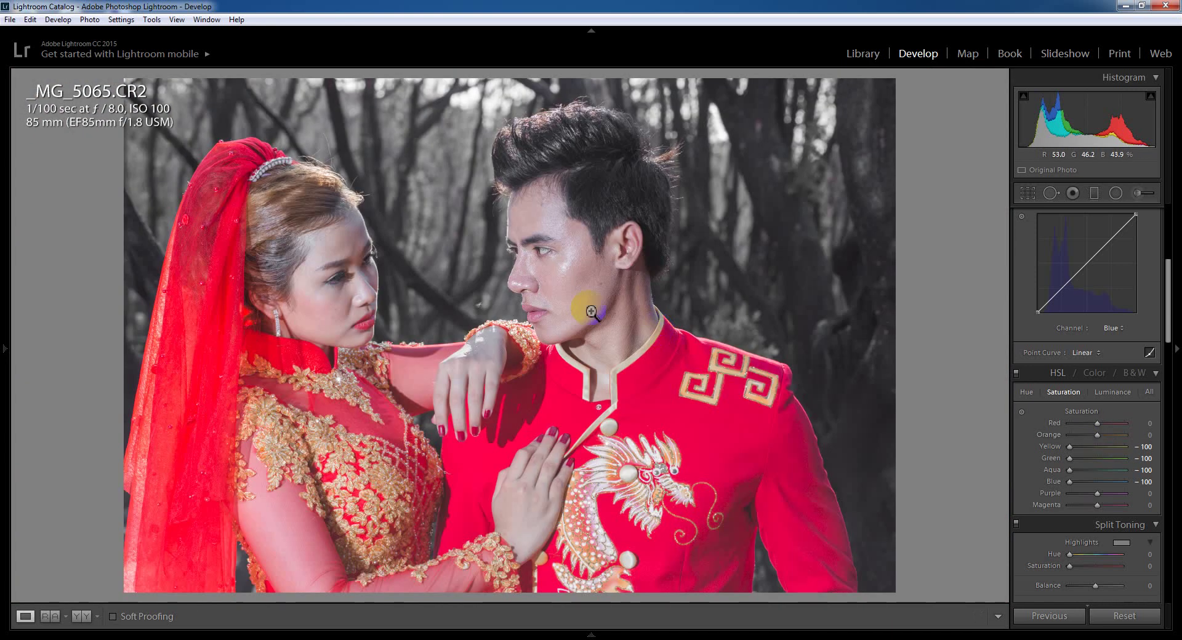
left_click(318, 314)
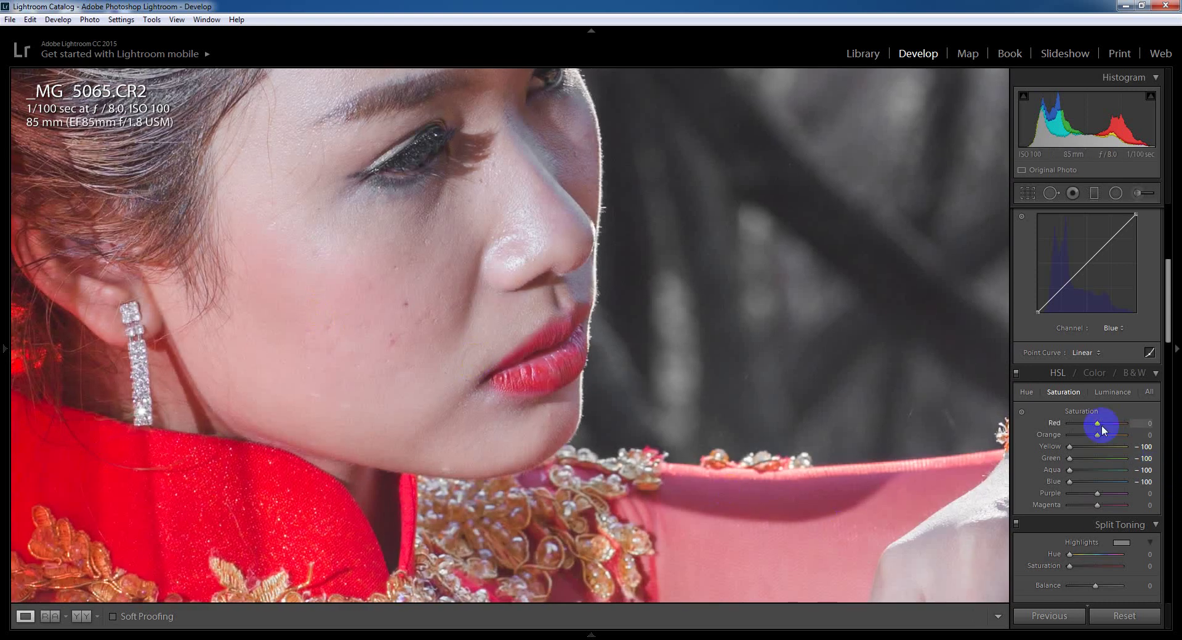
left_click_drag(1098, 425, 1090, 426)
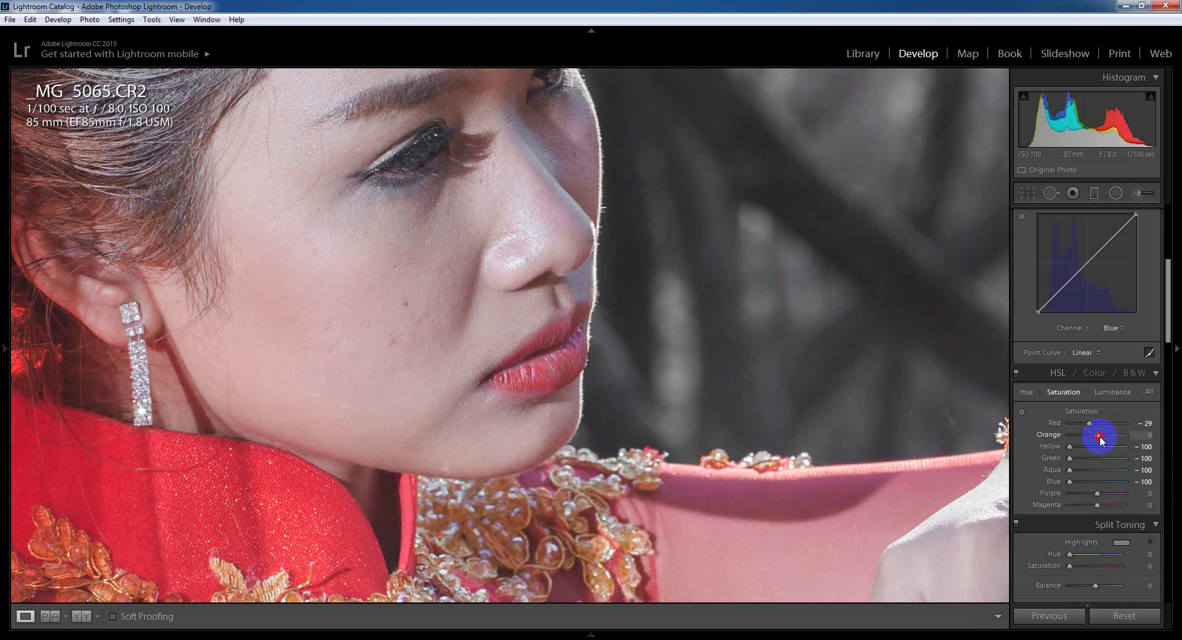
left_click_drag(1100, 438, 1098, 438)
left_click(637, 393)
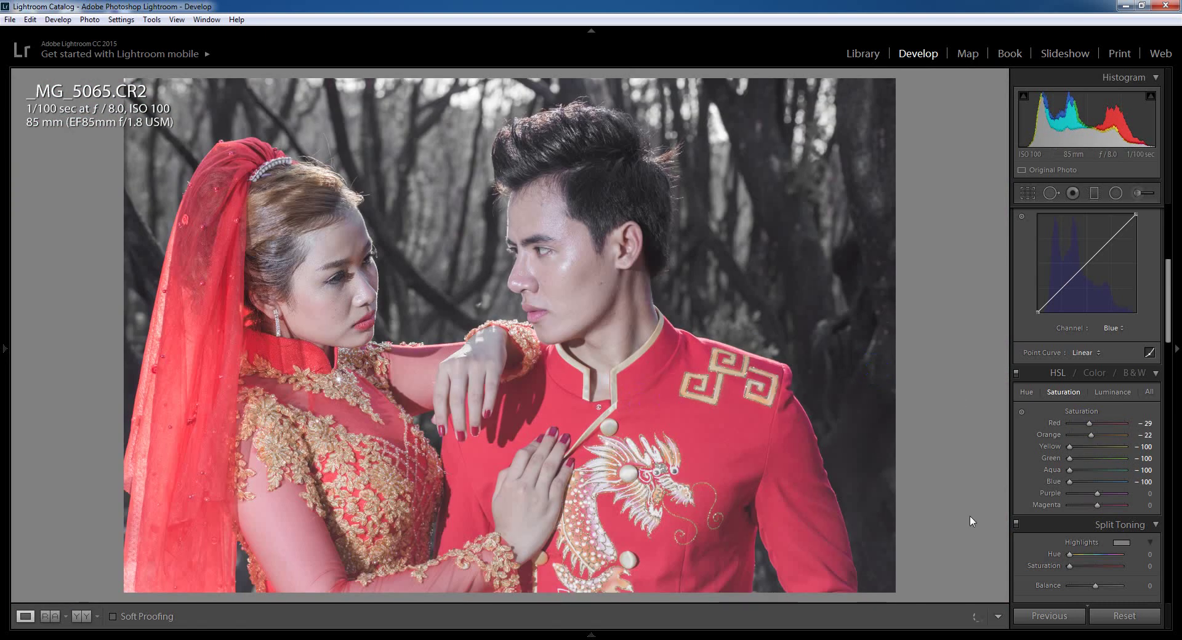
left_click(1111, 394)
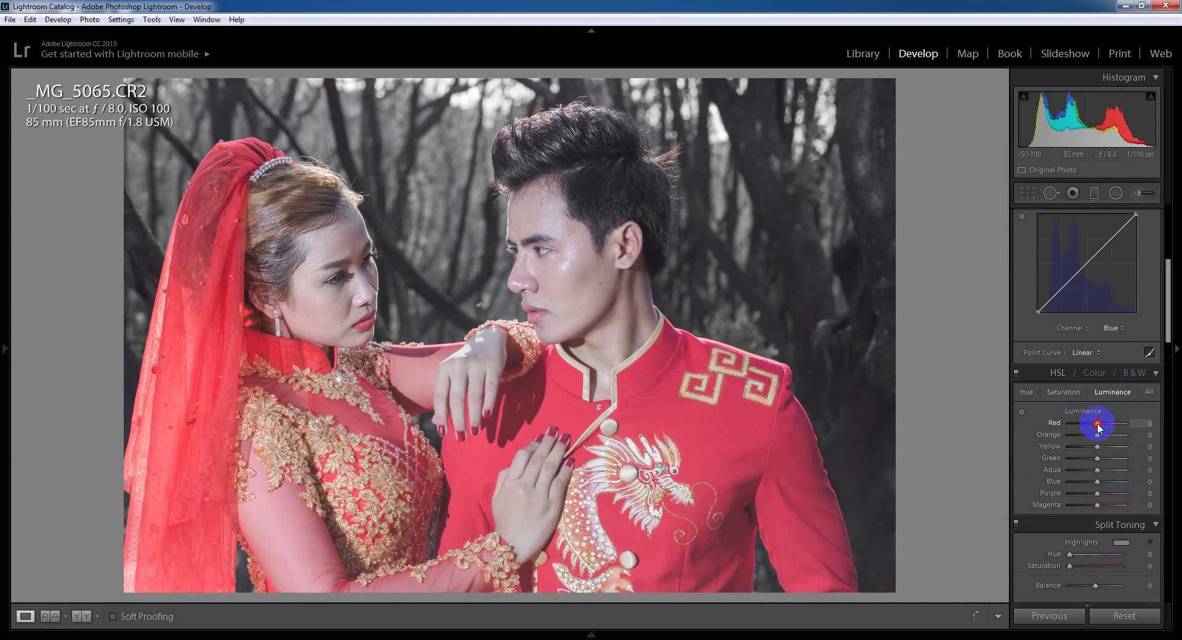
Step: Set Red luminance to −22 and Orange luminance to −20, inspecting jacket, face and collar up close
left_click_drag(1098, 425, 1091, 429)
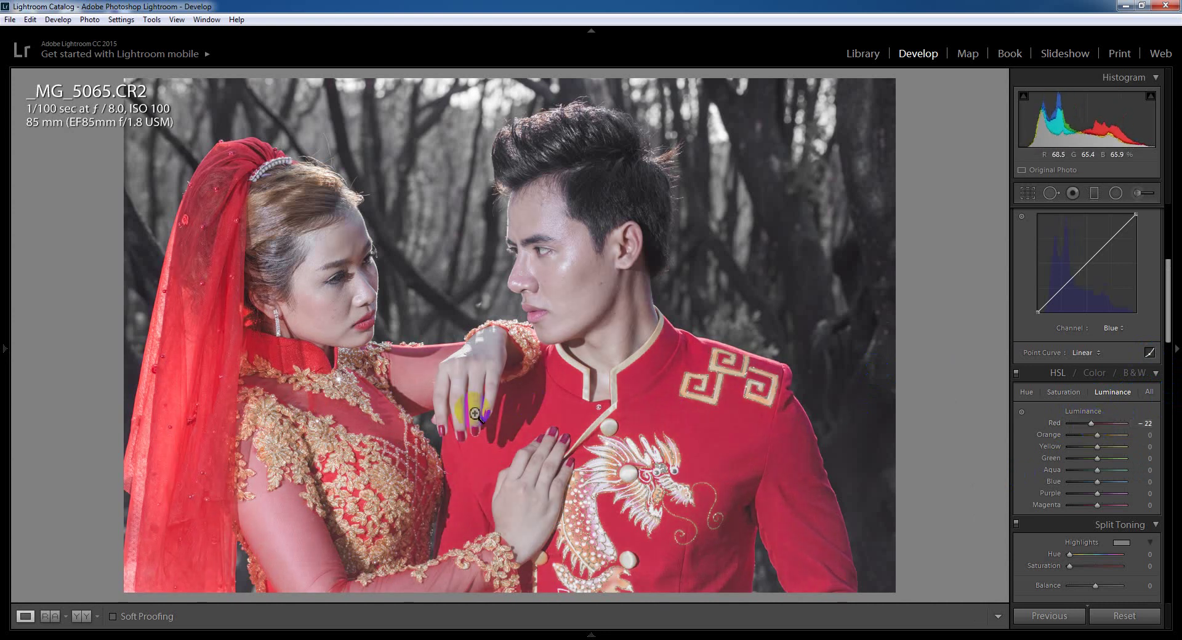
left_click_drag(634, 458, 492, 356)
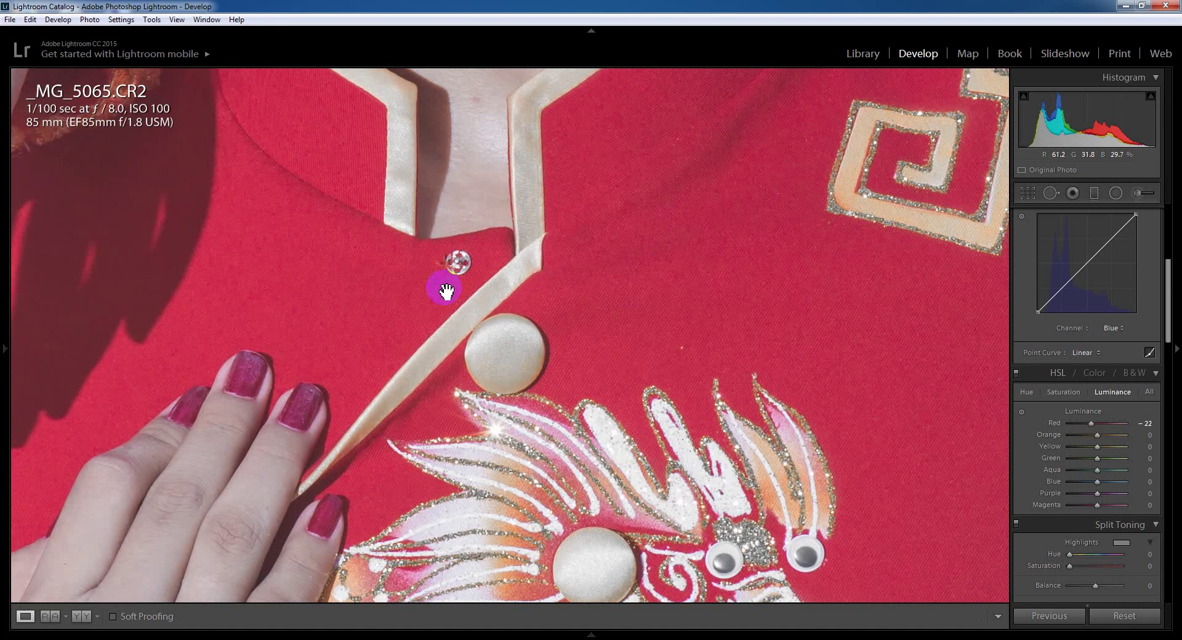
left_click(634, 348)
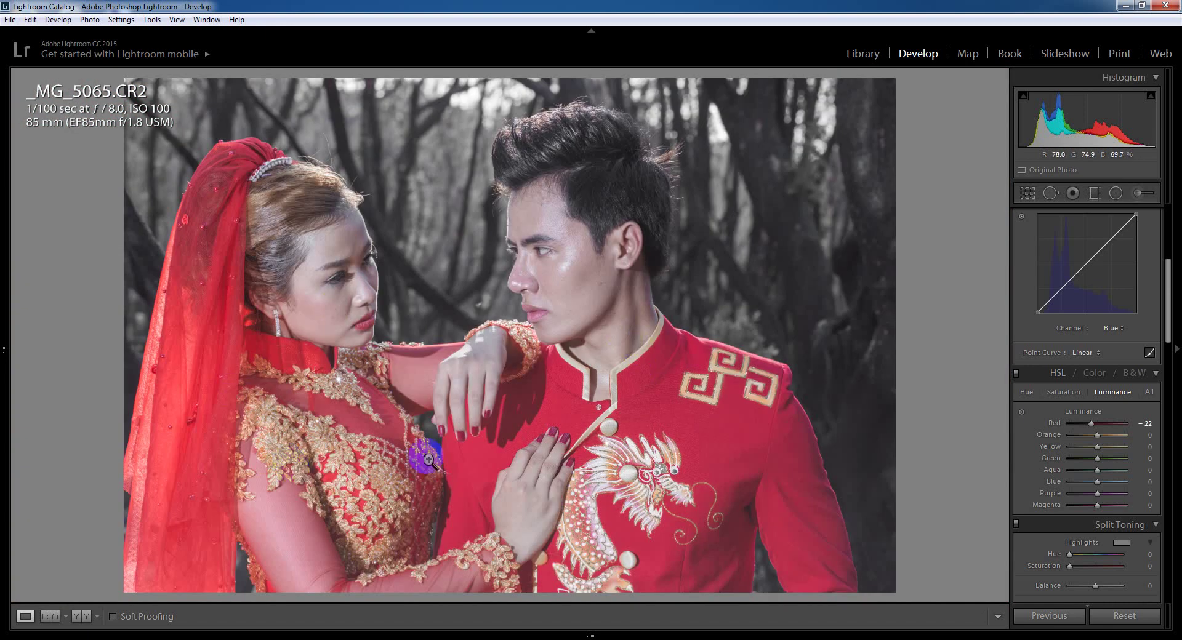
left_click(277, 309)
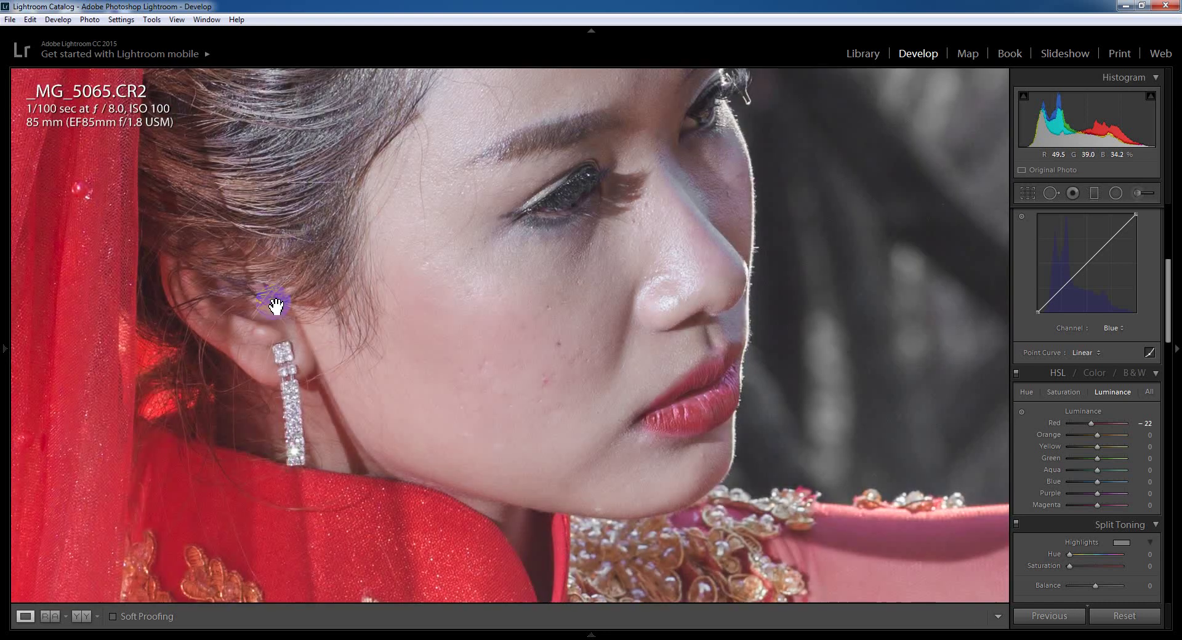
left_click(549, 336)
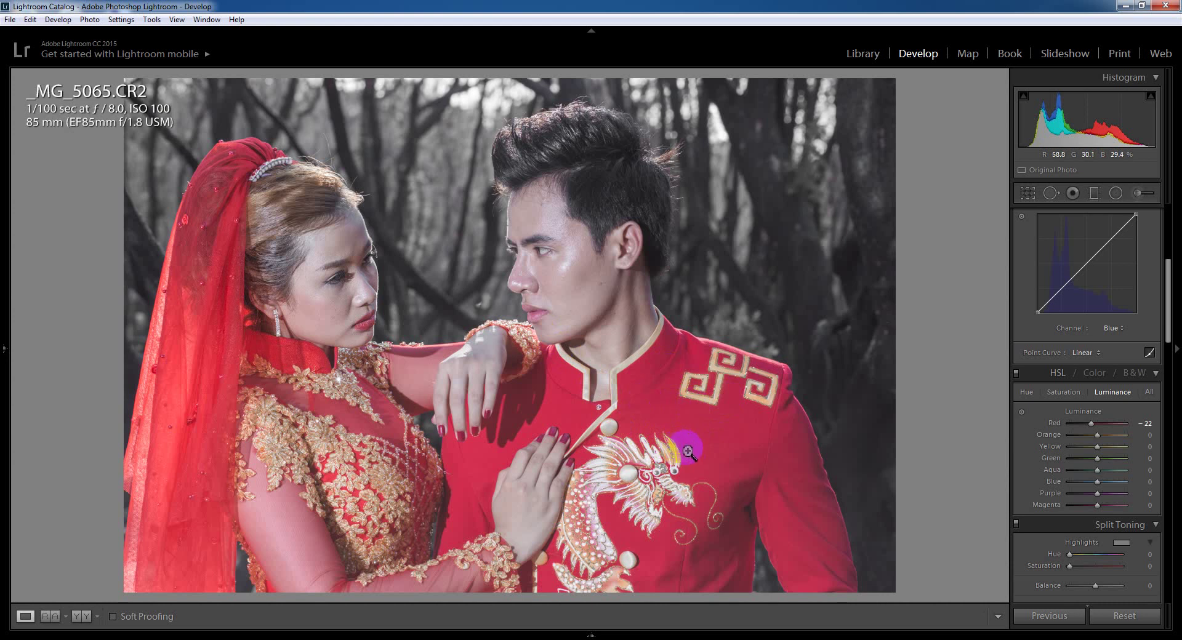
left_click(643, 392)
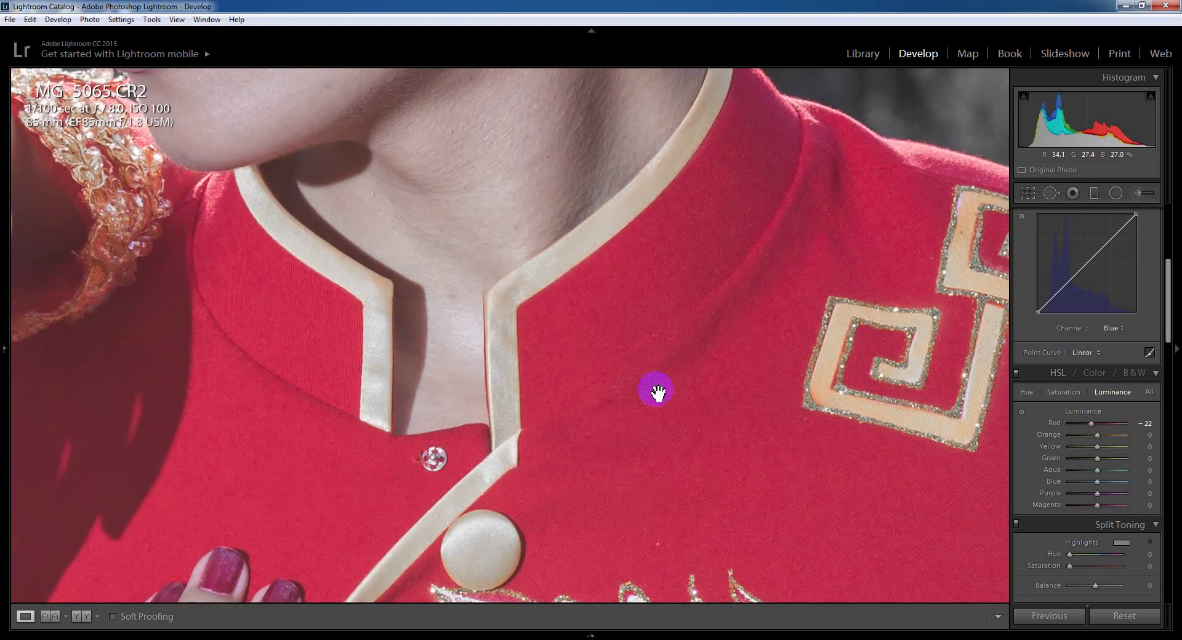
left_click(656, 388)
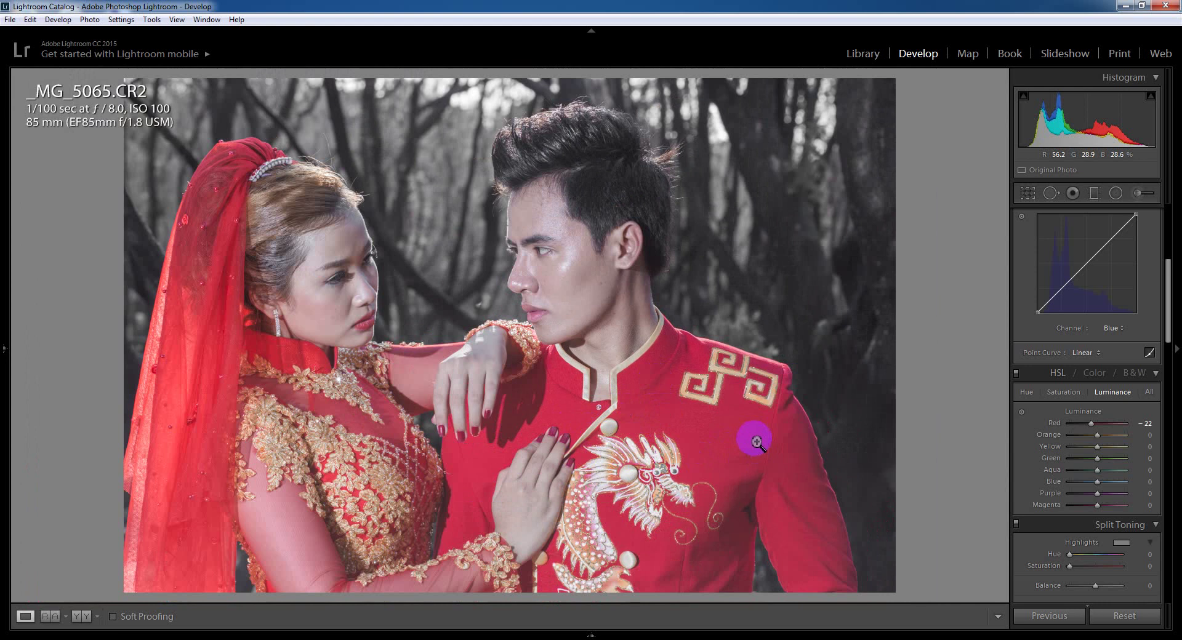
left_click_drag(1097, 435, 1095, 436)
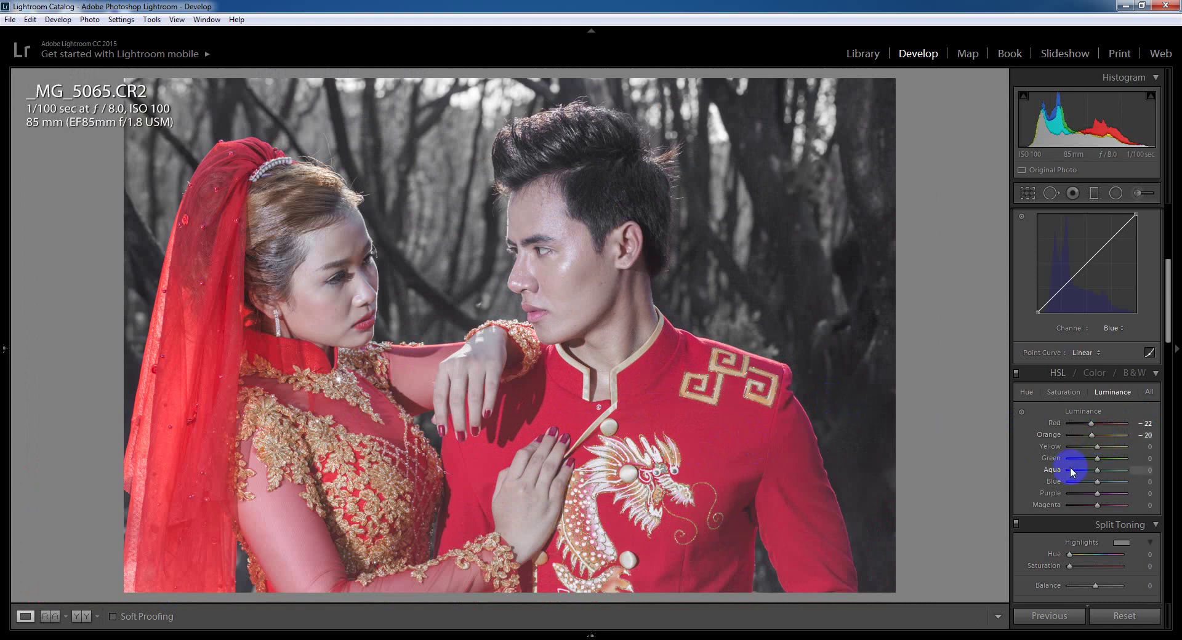
Step: Darken Aqua luminance to −24, Blue to −51 and Magenta to −22, then zoom to the groom's face
mouse_move(1099, 472)
left_mouse_down()
mouse_move(1072, 473)
mouse_move(1092, 480)
left_mouse_up()
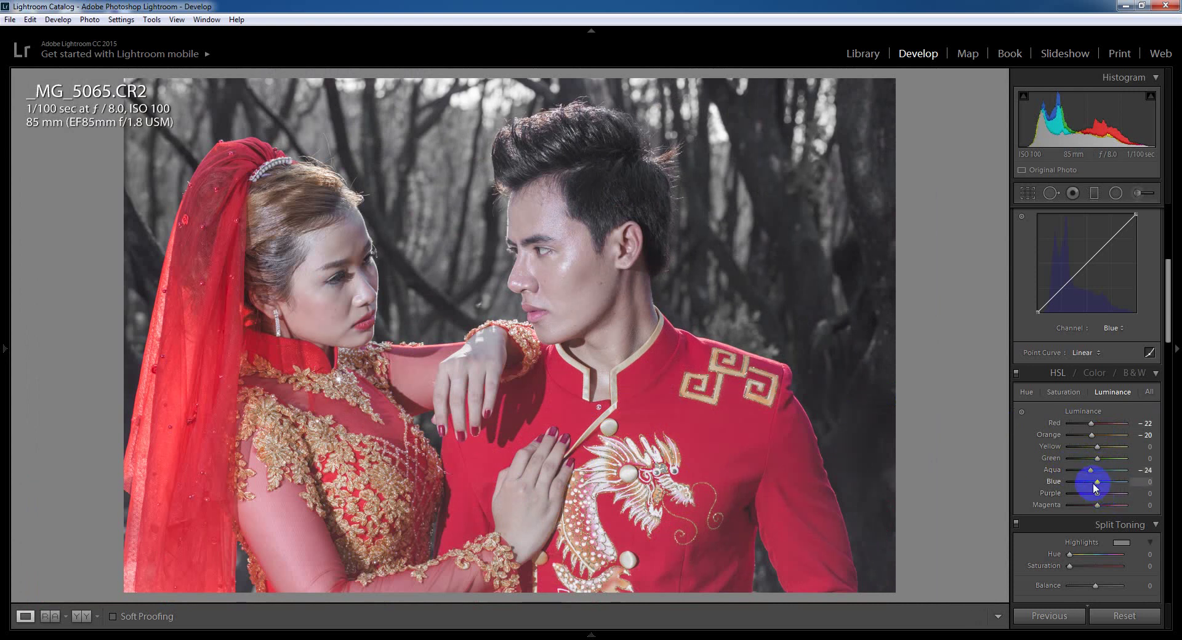
mouse_move(1099, 486)
left_mouse_down()
mouse_move(1073, 476)
mouse_move(1087, 483)
left_mouse_up()
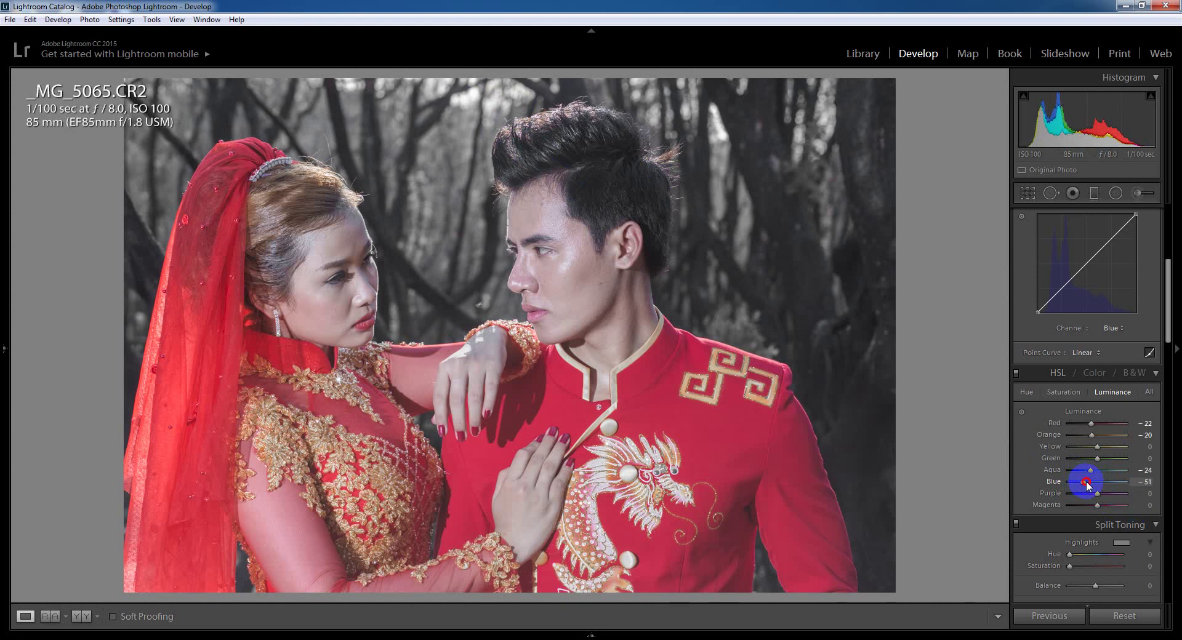
left_click_drag(1096, 505, 1090, 507)
left_click(360, 341)
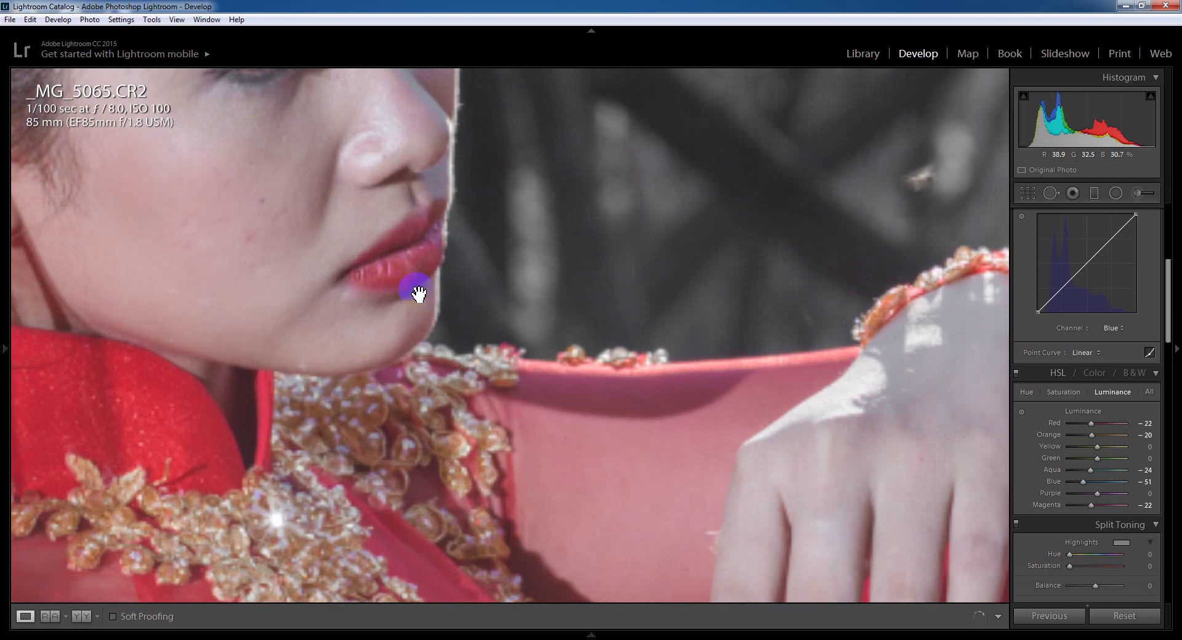
left_click(443, 295)
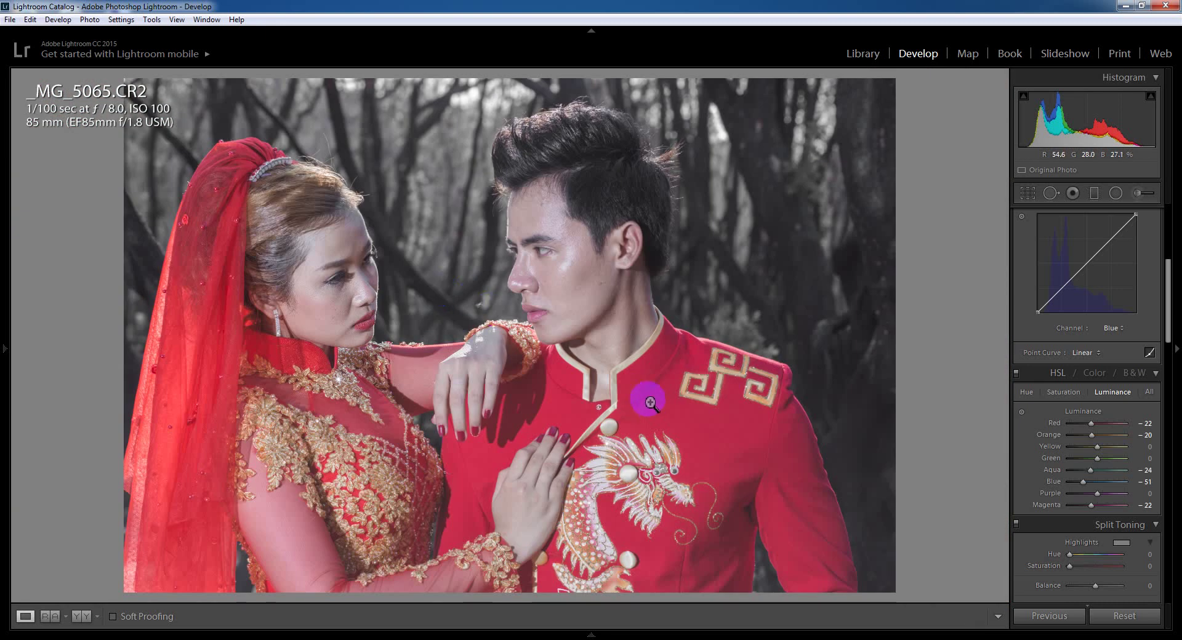
left_click(573, 225)
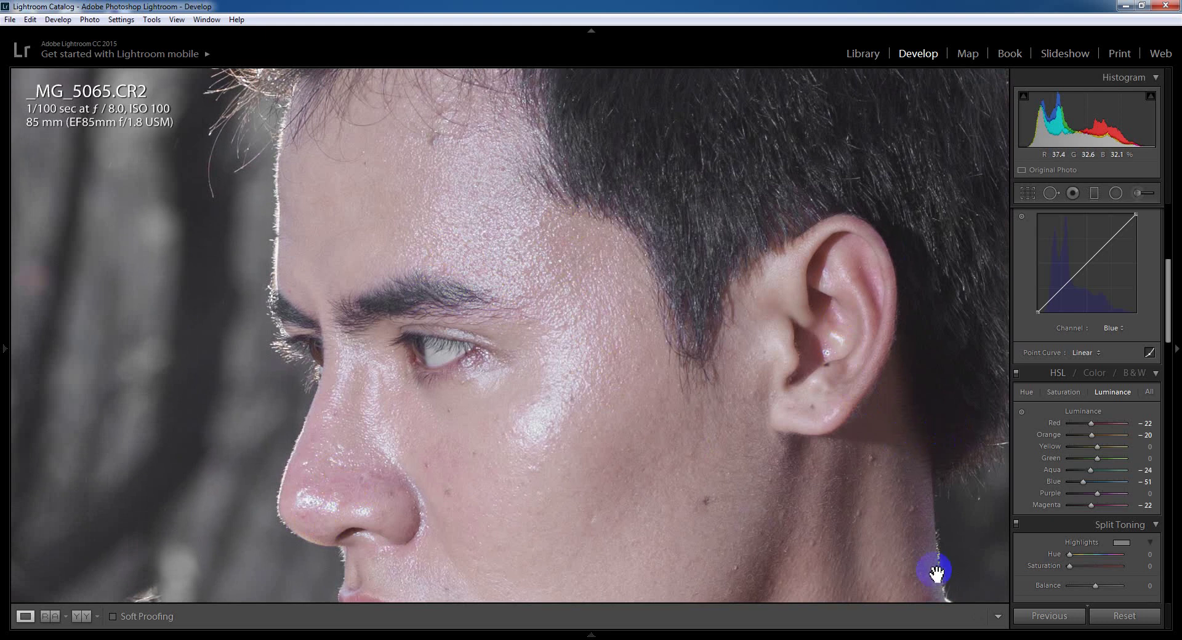
left_click_drag(586, 389, 591, 294)
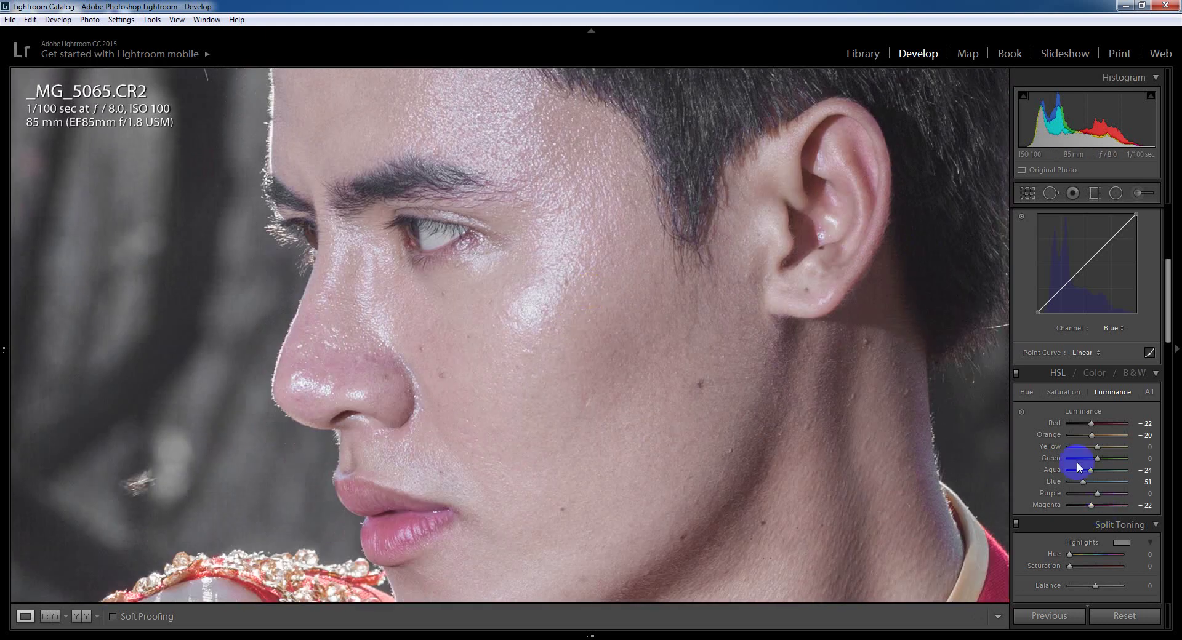
Step: Shift the Magenta hue to +100, undoing an accidental reset of all adjustments
left_click(1027, 393)
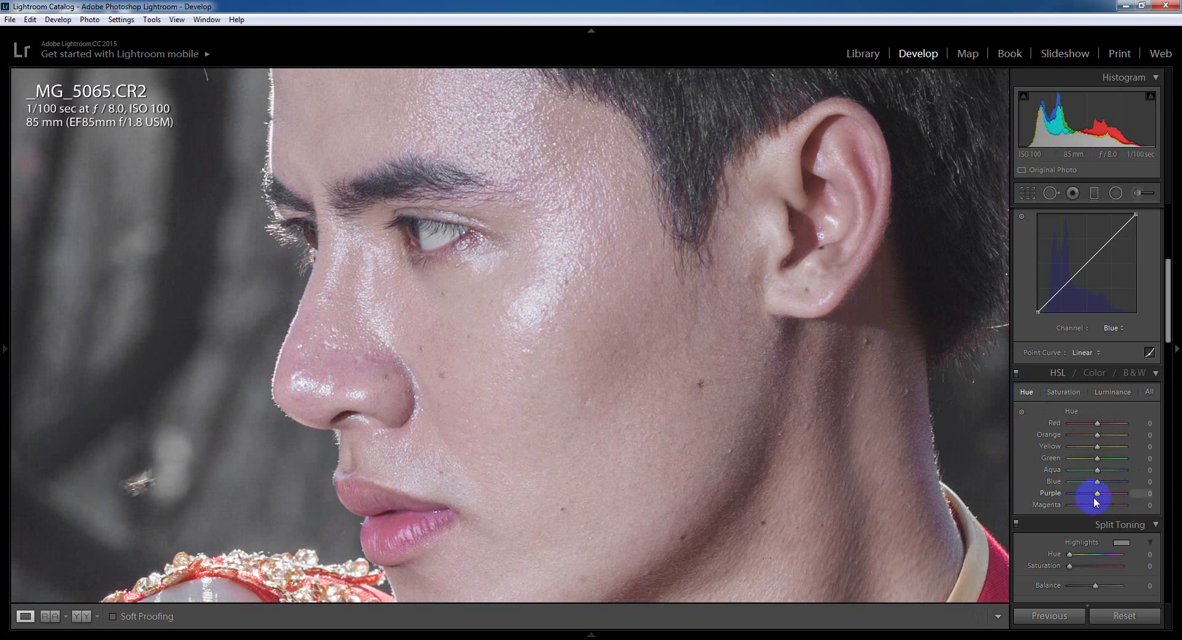
mouse_move(1097, 506)
left_mouse_down()
mouse_move(1165, 513)
mouse_move(940, 522)
mouse_move(1136, 522)
left_mouse_up()
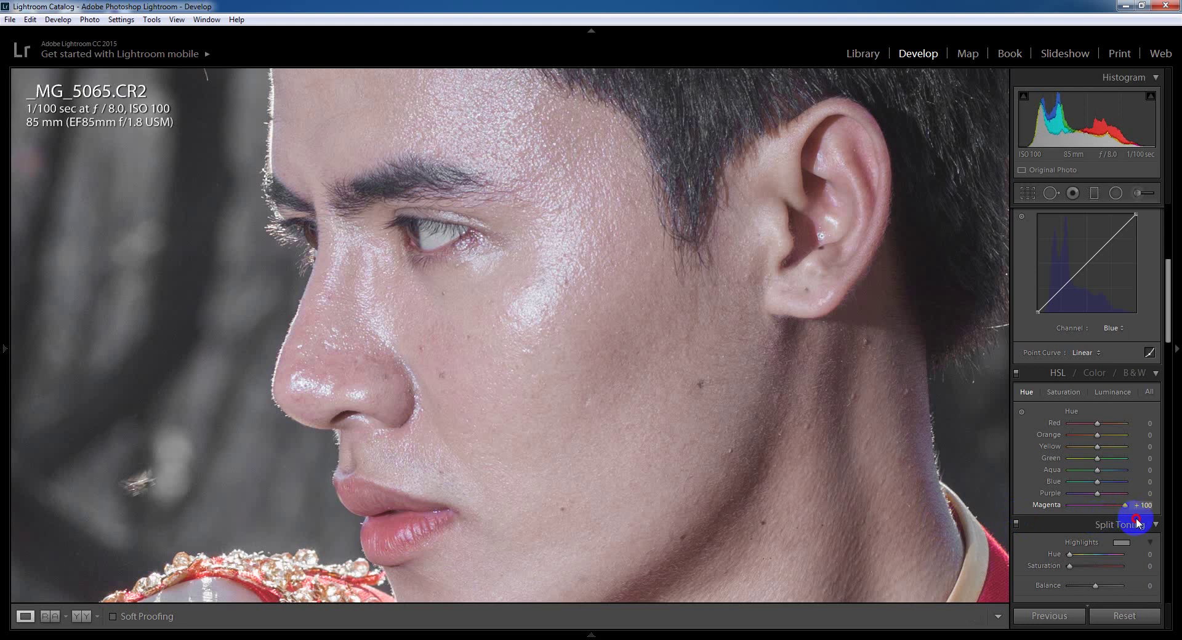
left_click(629, 440)
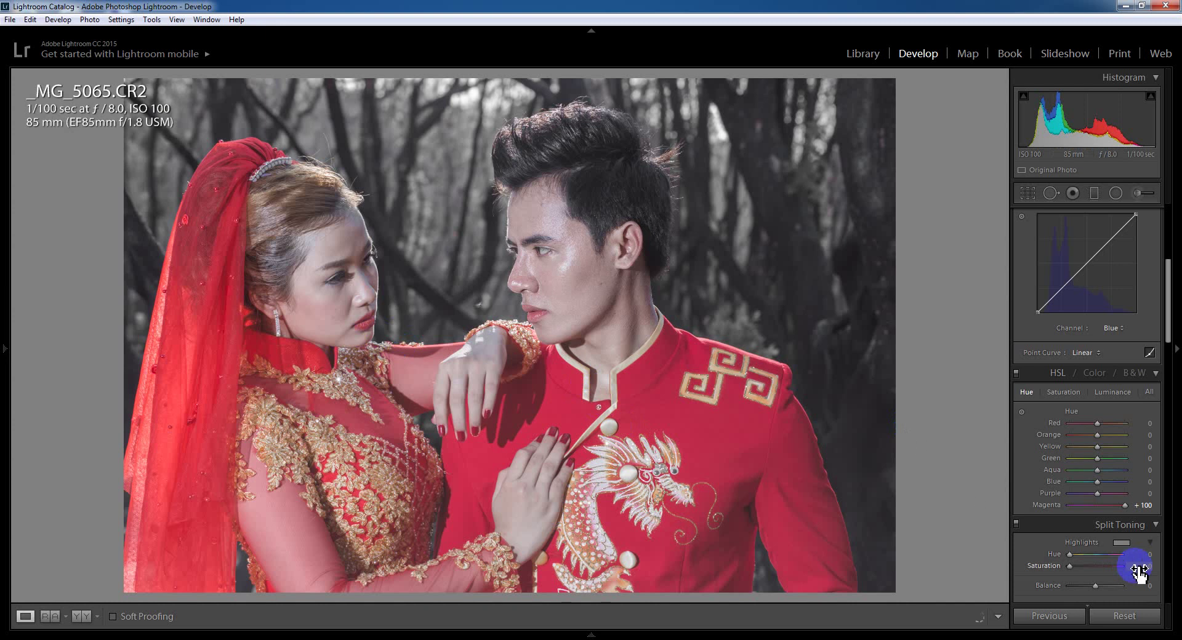
left_click(1133, 624)
key("ctrl+z")
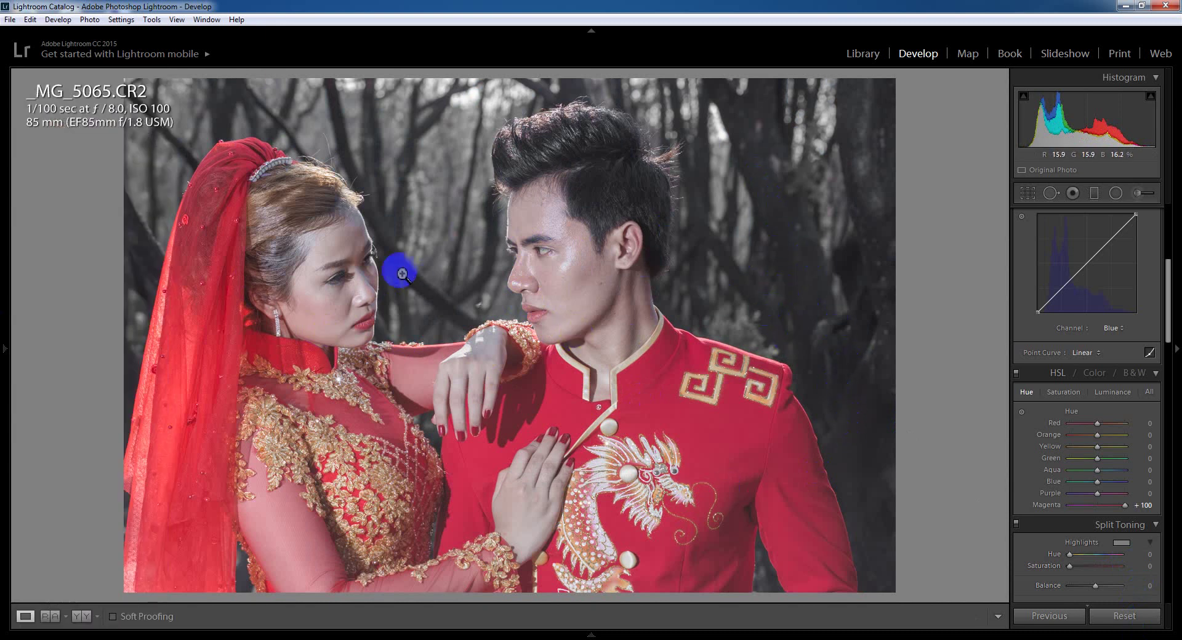
left_click(314, 316)
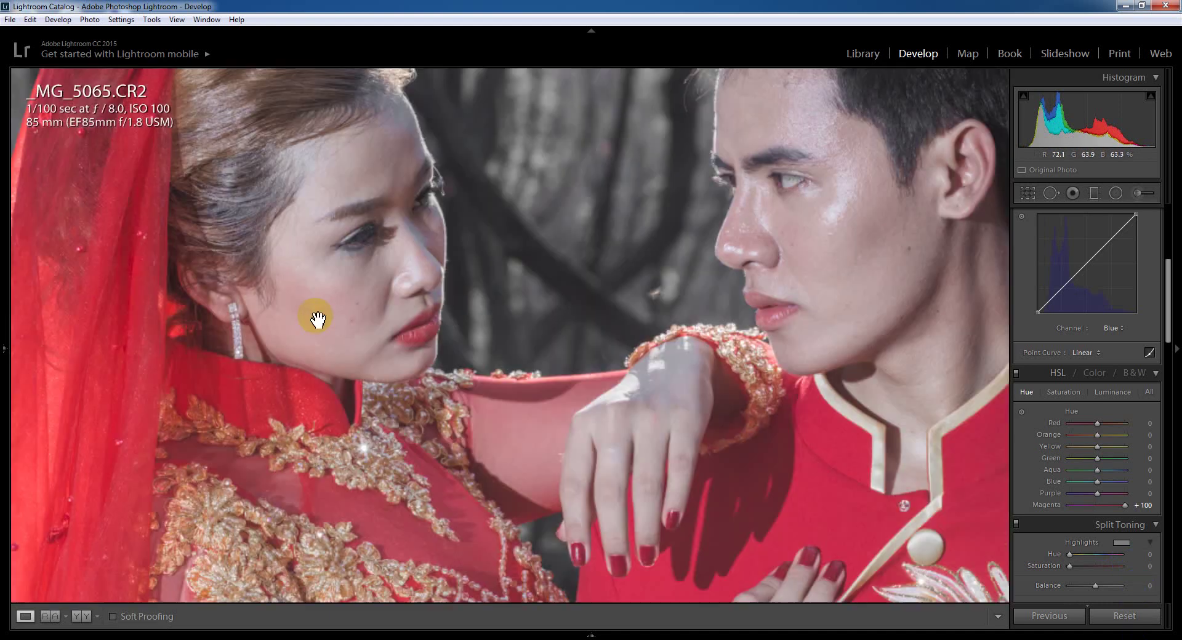
left_click(731, 283)
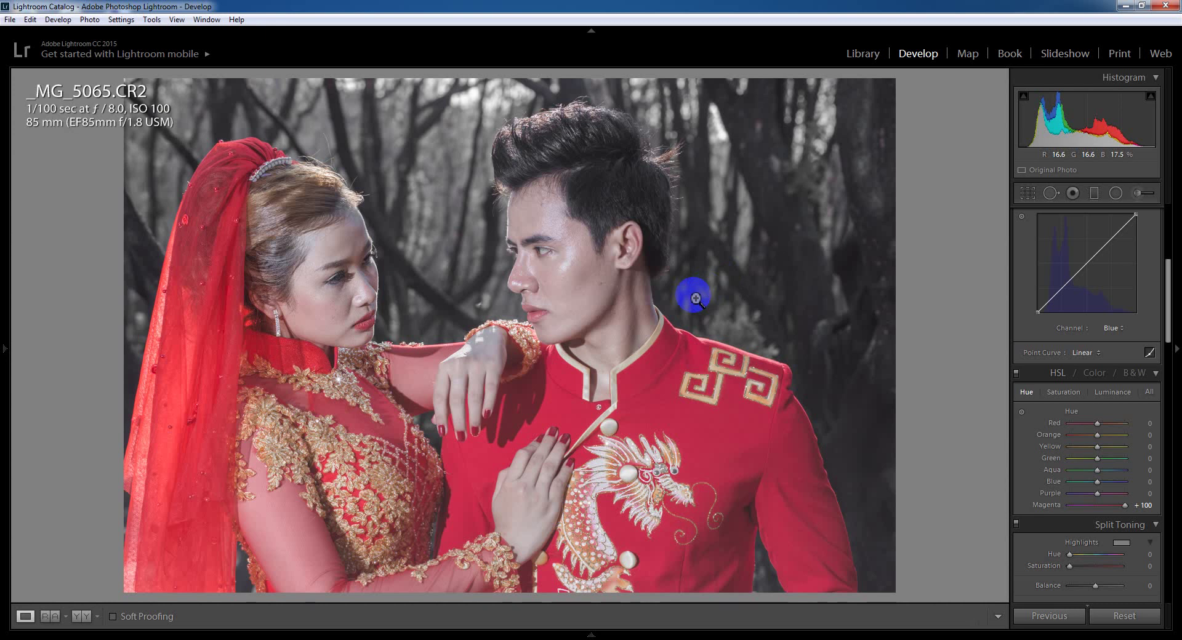
Step: On the RGB tone curve, pull the white point down and add a highlight point
left_click(1115, 328)
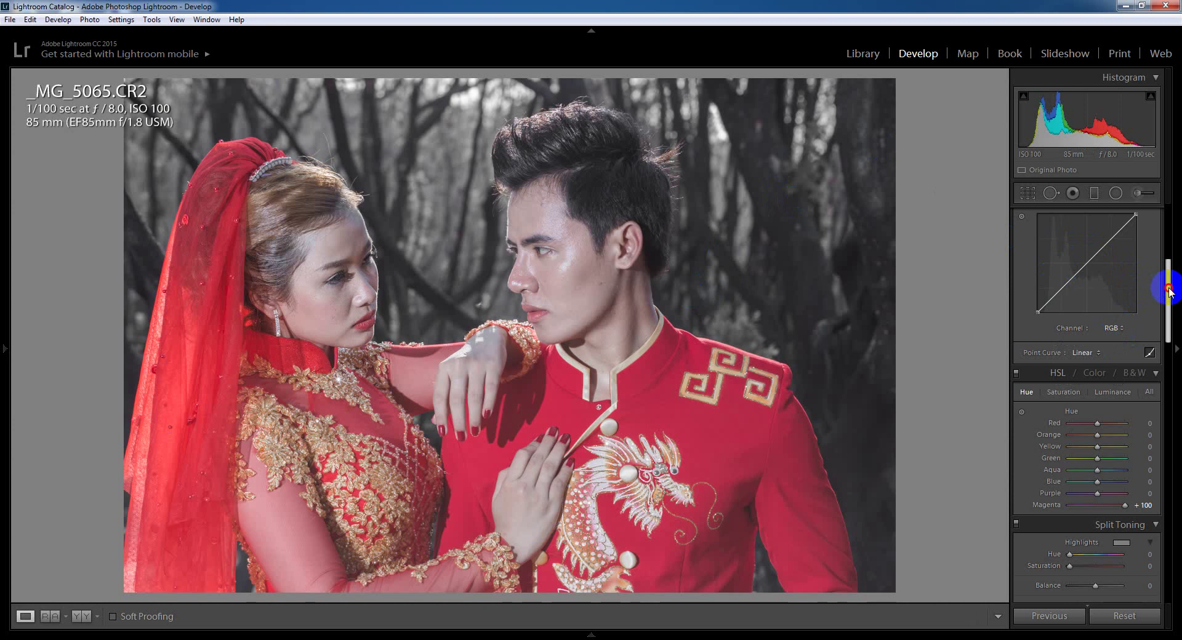
left_click_drag(1168, 289, 1169, 264)
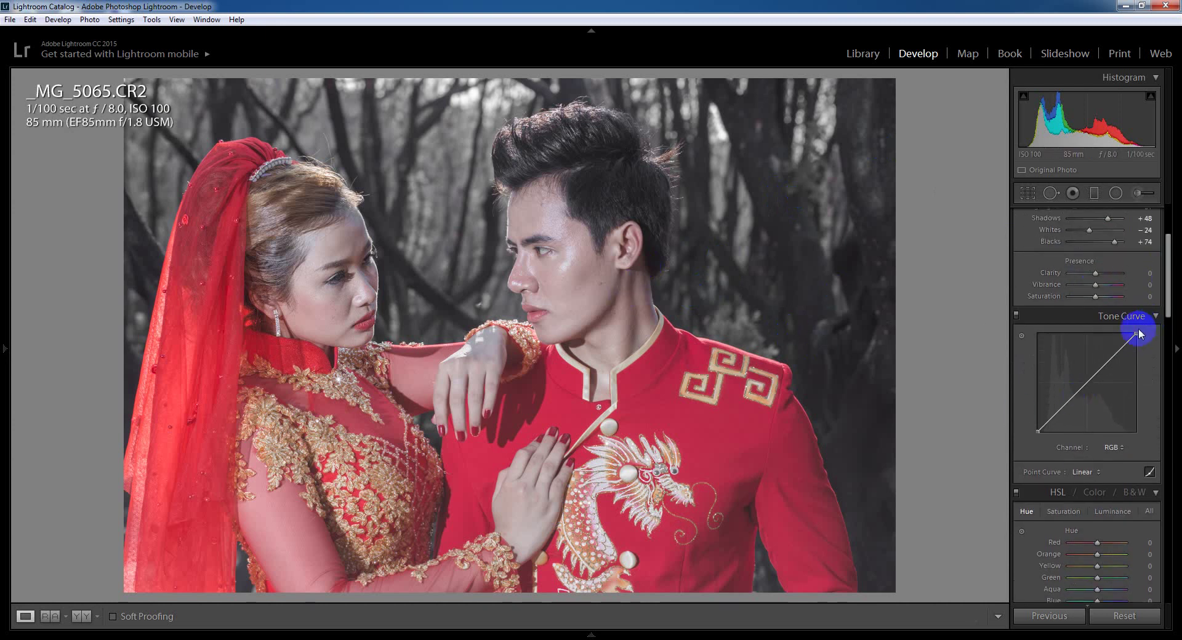
left_click_drag(1139, 334, 1138, 341)
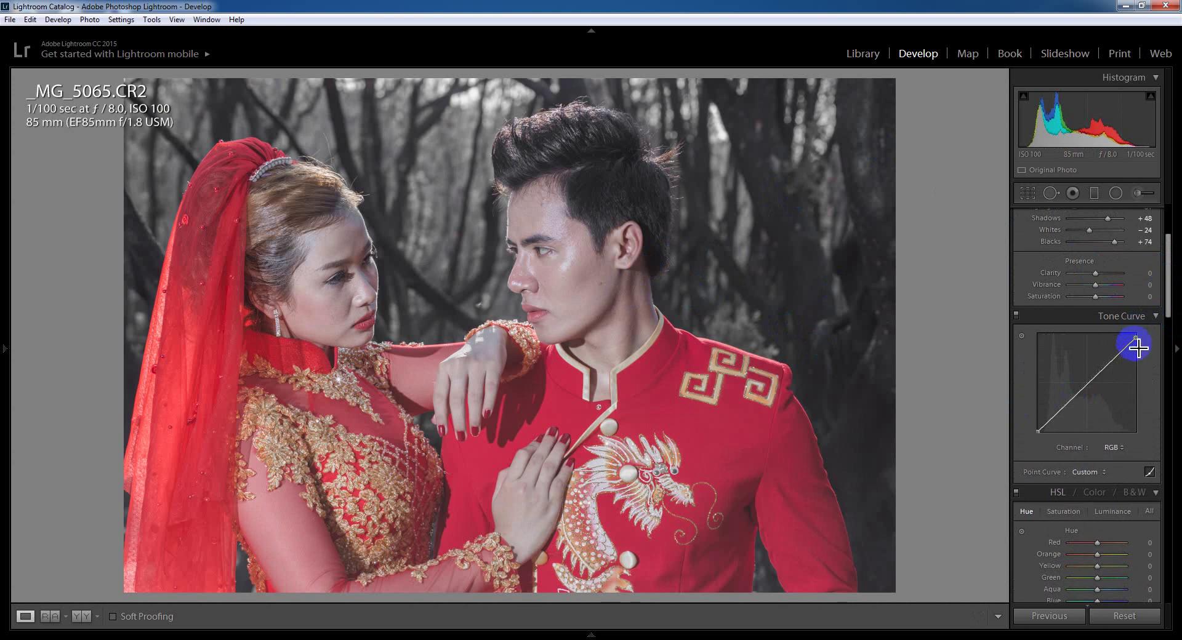
left_click(1114, 362)
left_click_drag(1114, 362, 1113, 363)
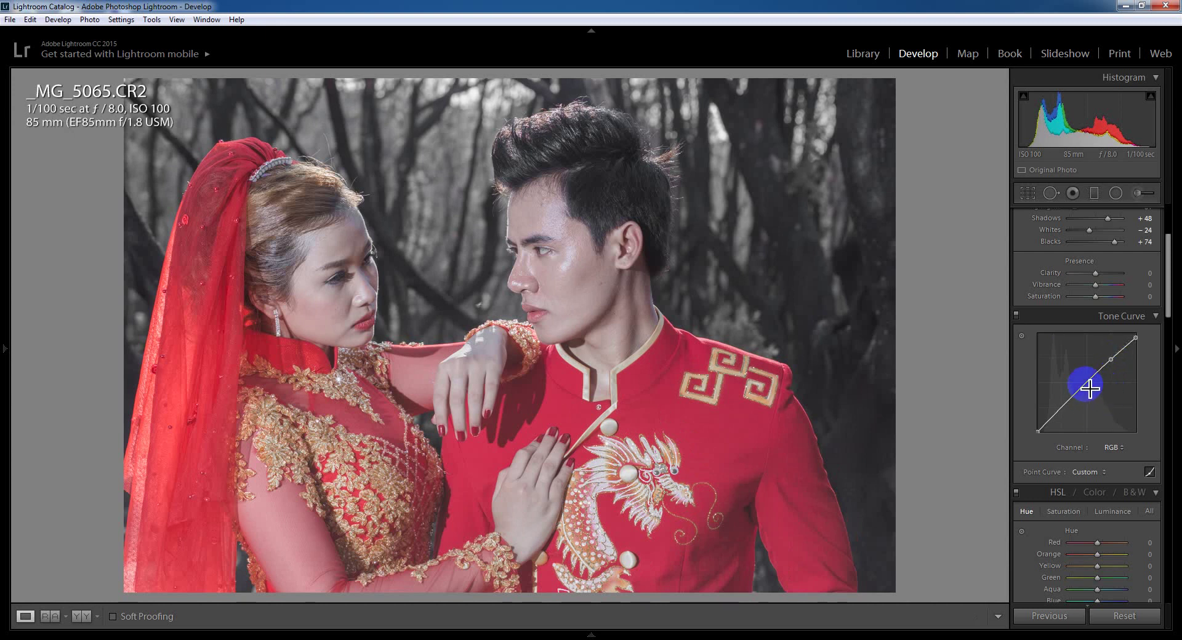
Step: Add midtone and shadow points to the RGB curve and lift the black point for faded shadows
left_click(1086, 384)
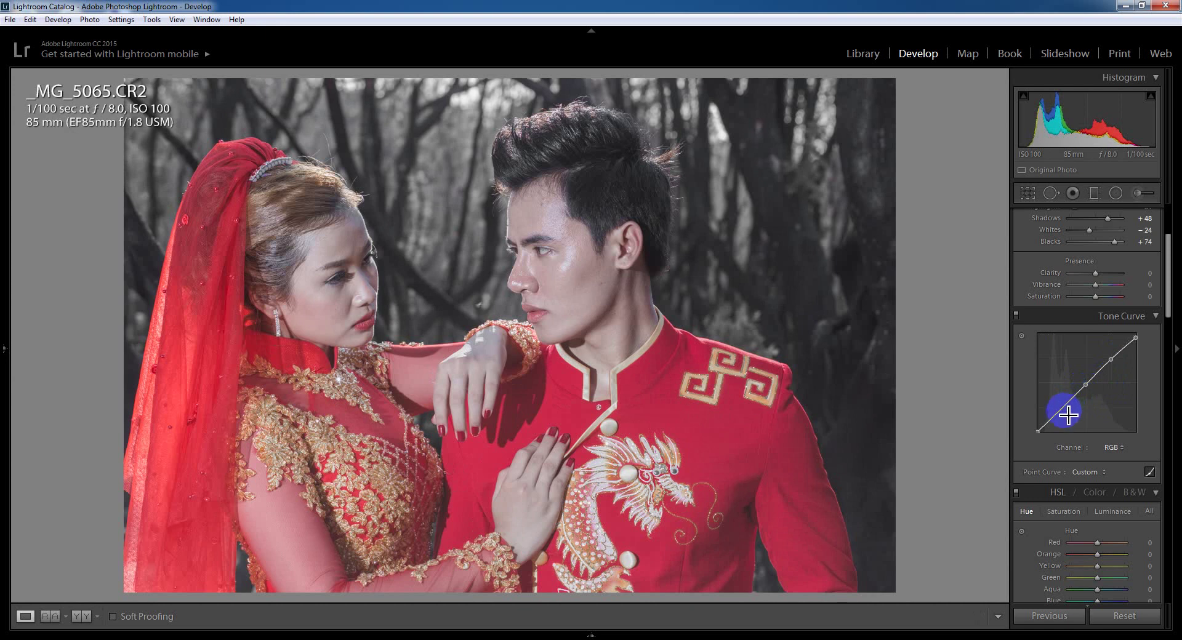
left_click_drag(1063, 408, 1063, 411)
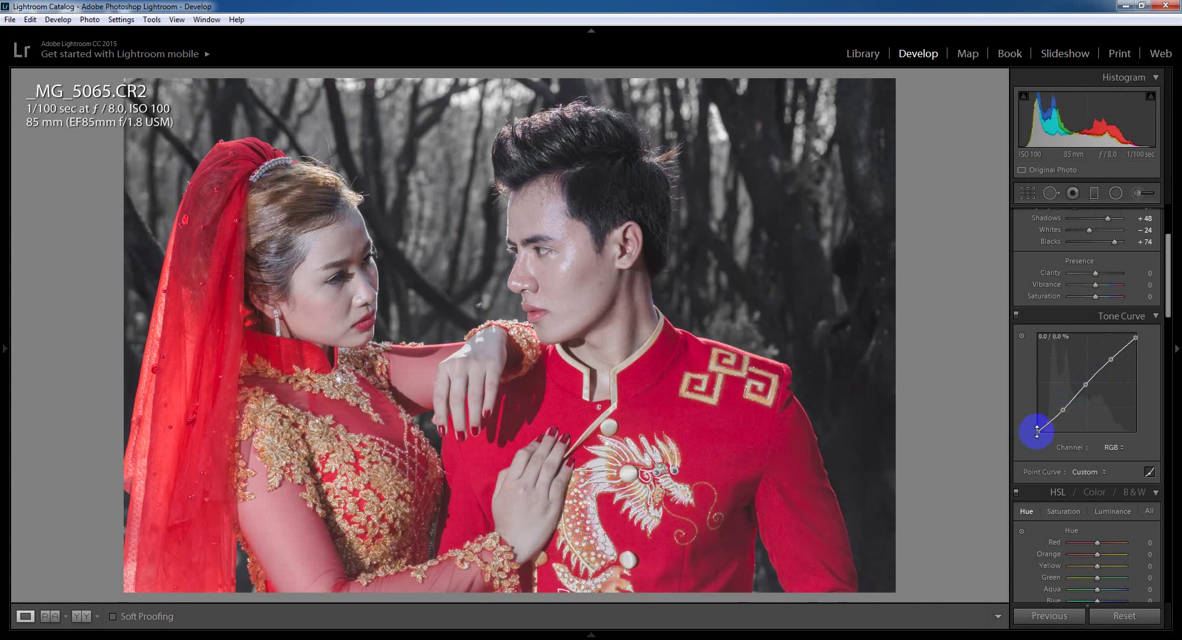
left_click_drag(1037, 432, 1035, 429)
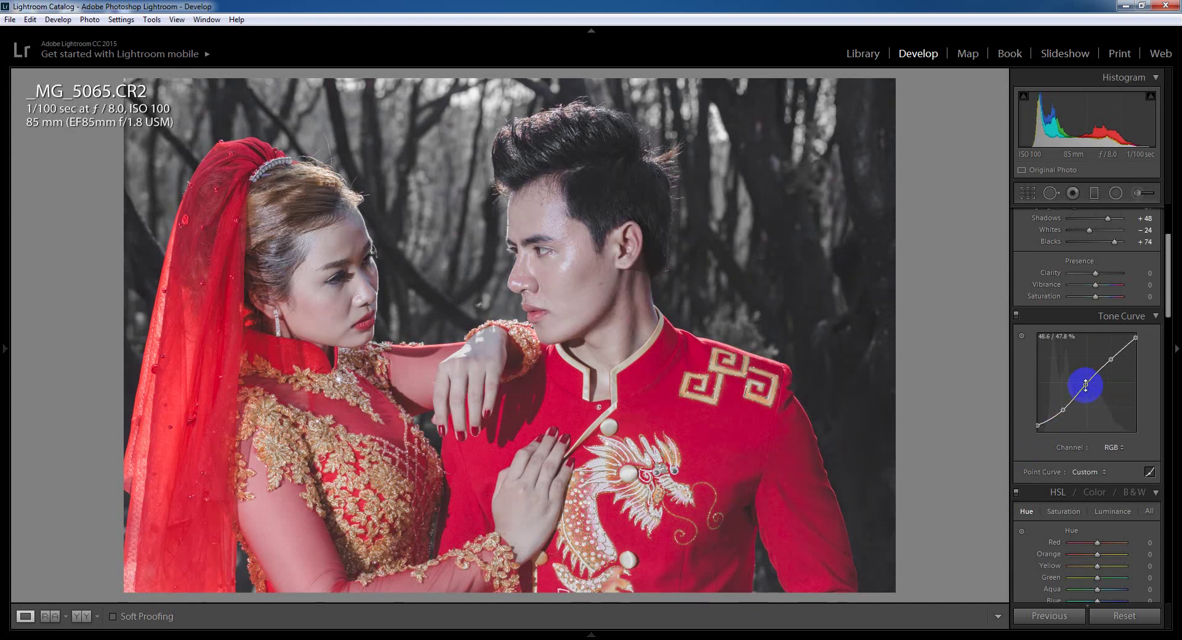
left_click_drag(1085, 385, 1086, 389)
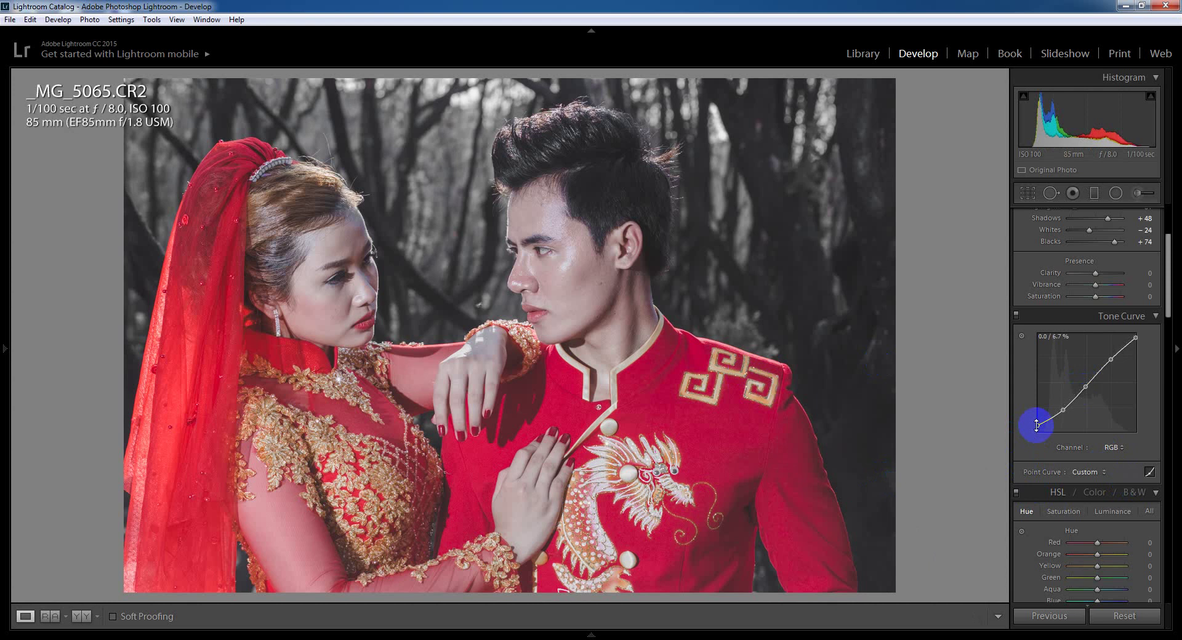
left_click_drag(1036, 425, 1038, 430)
left_click_drag(1038, 431, 1037, 428)
Step: Switch the tone curve to the Red channel, remove a stray point, and zoom 1:1 on the man's cheek
left_click(1116, 448)
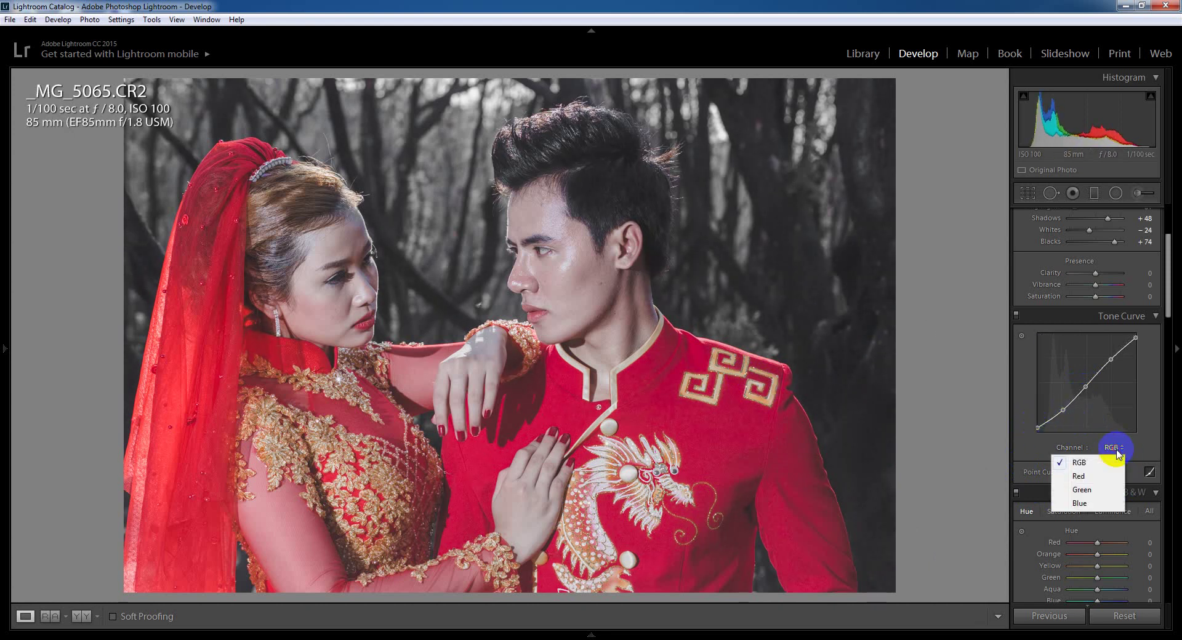
left_click(1083, 475)
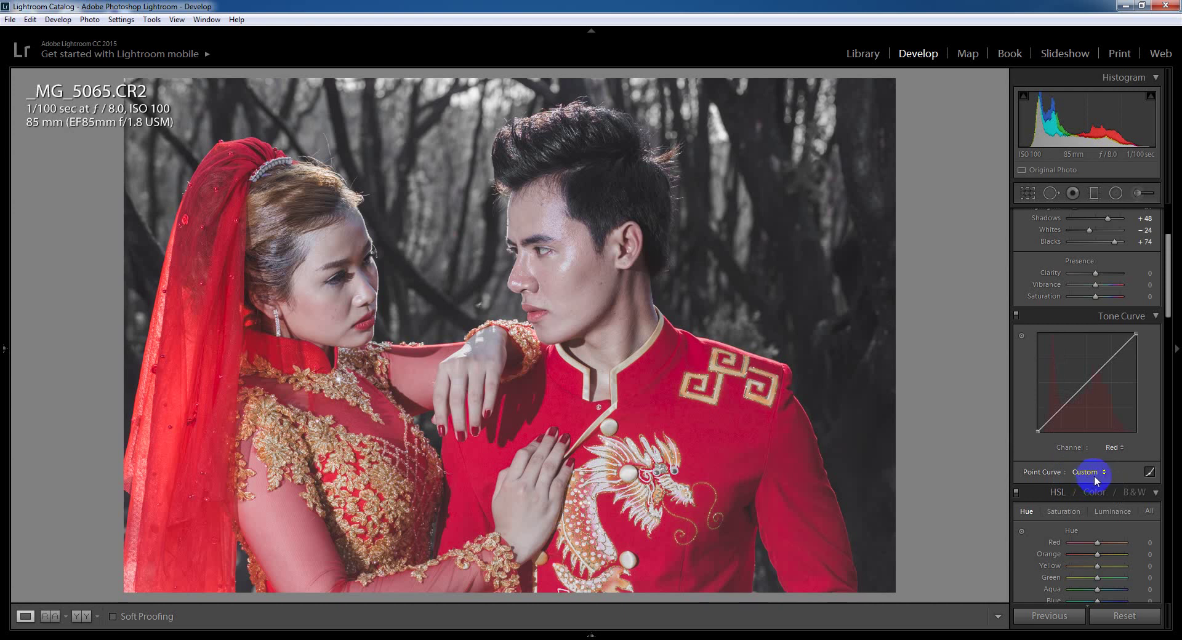
left_click(1079, 417)
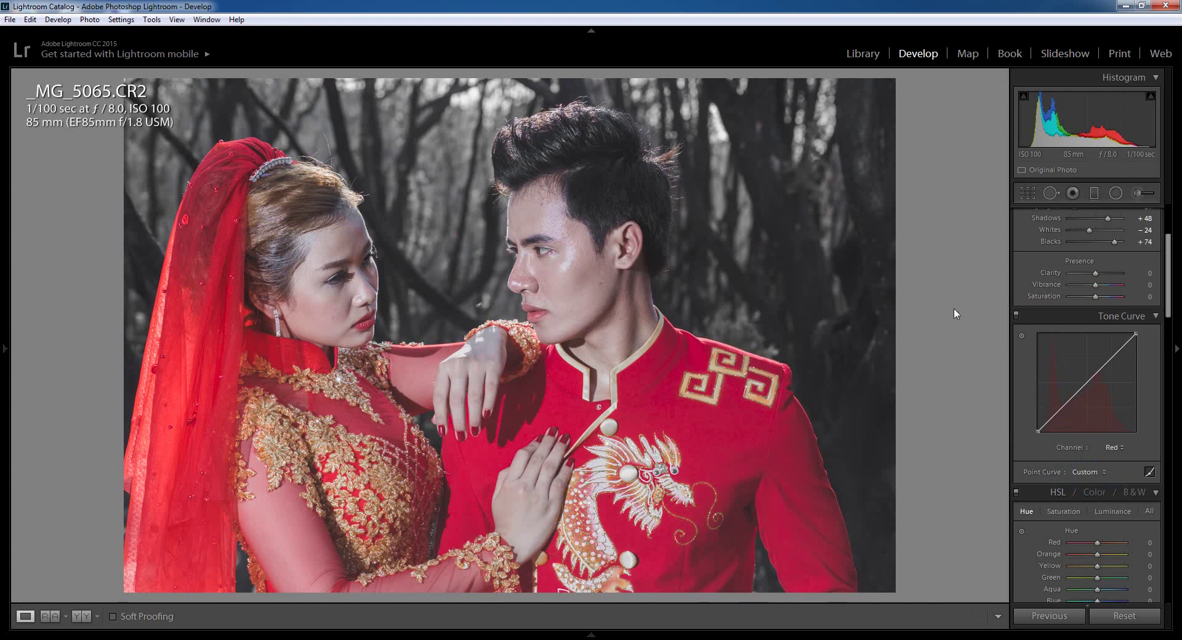
left_click_drag(1080, 416, 653, 265)
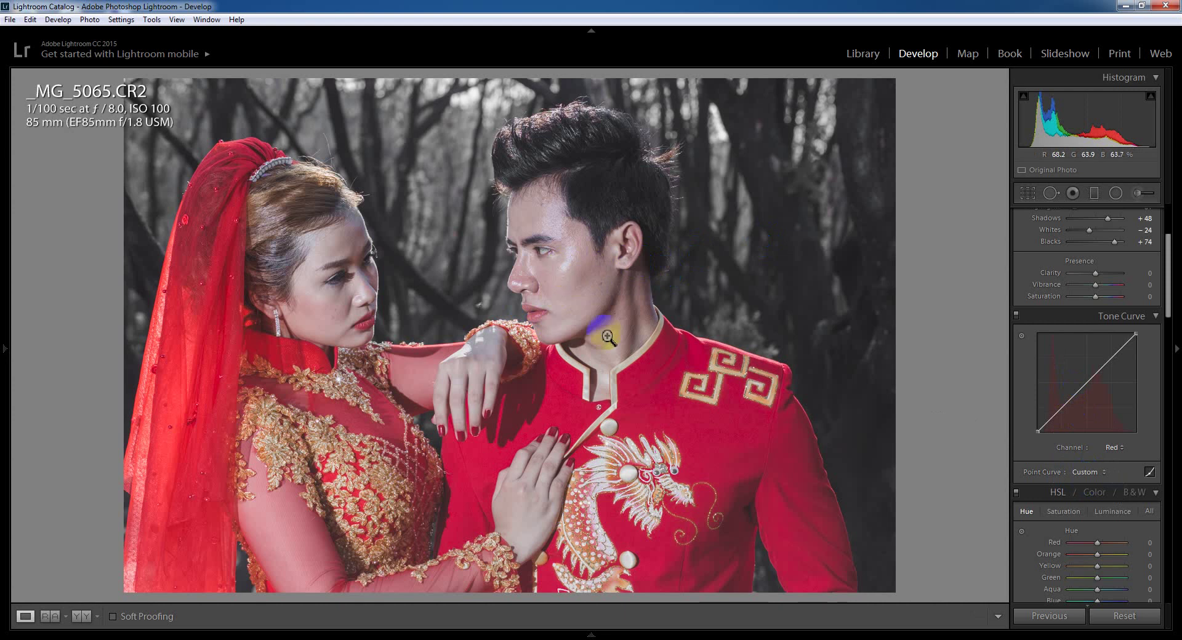
left_click(575, 274)
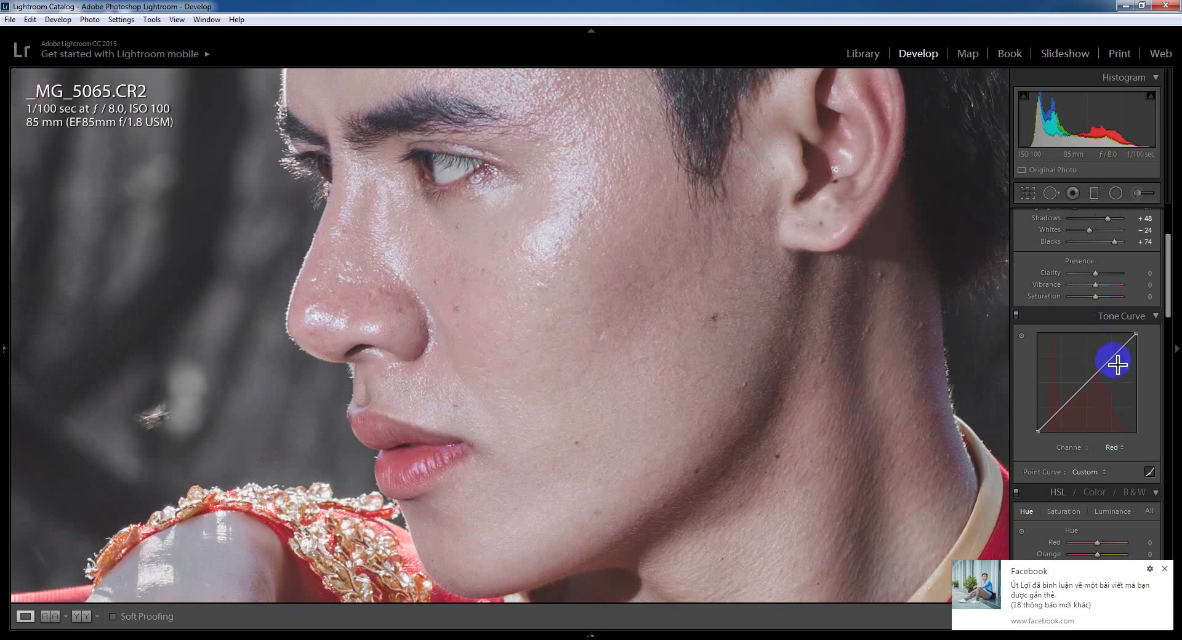
Step: Add upper, midtone and lower points to the Red curve, pulling the lower one down, and check skin at 1:1
left_click_drag(1111, 358, 1111, 360)
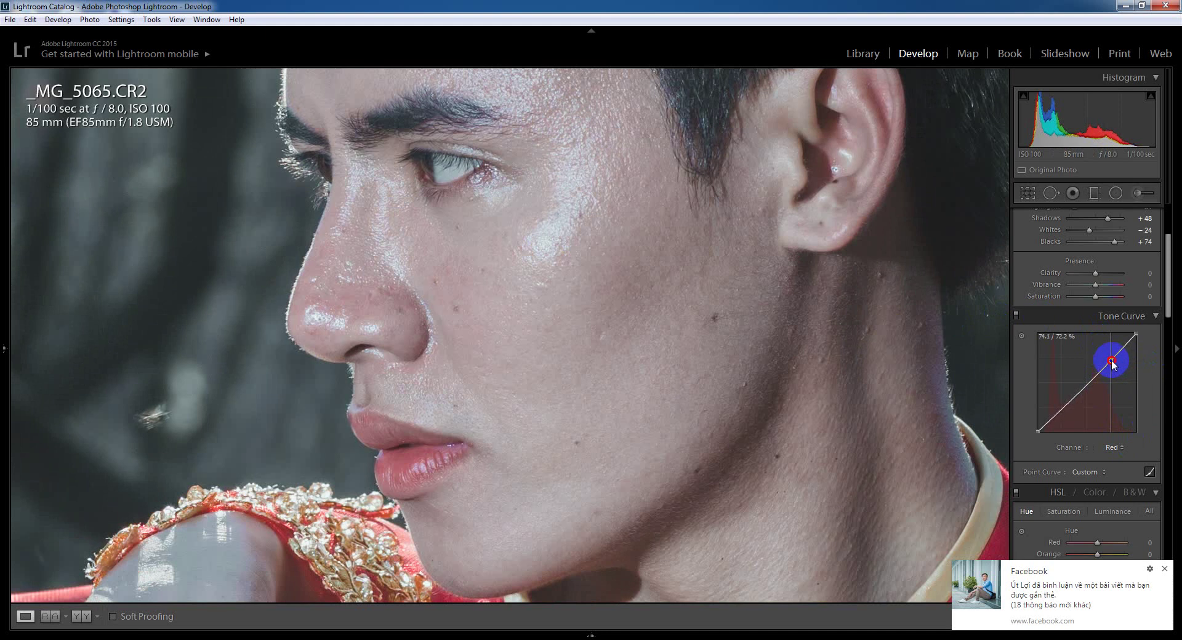
left_click_drag(1085, 401, 1084, 388)
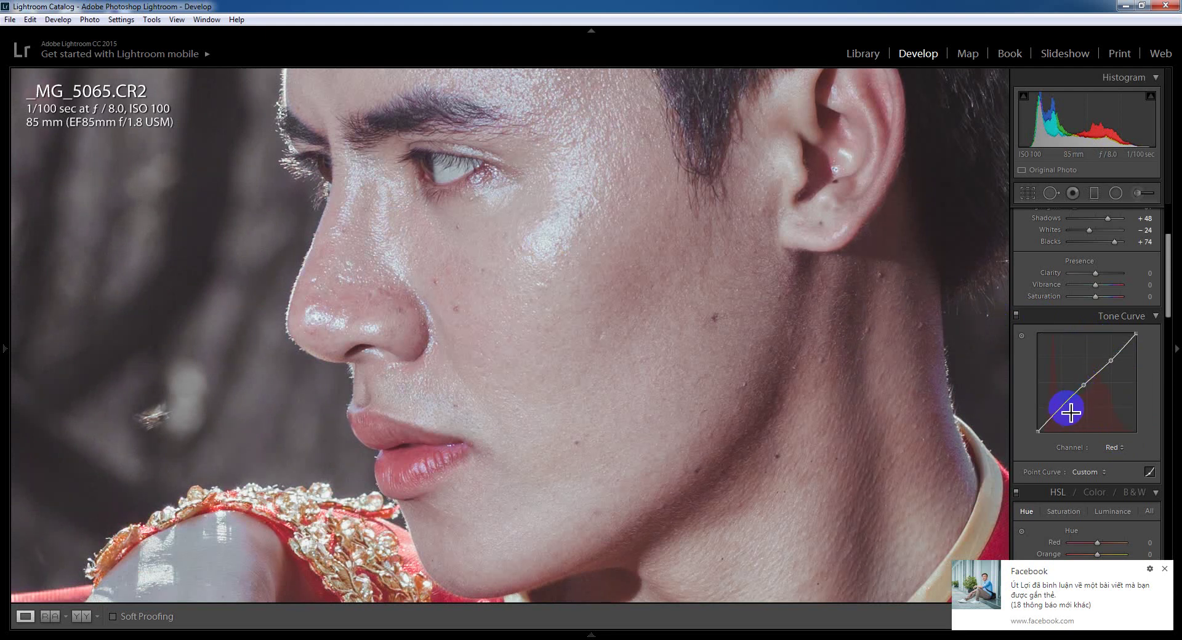
left_click_drag(1071, 413, 1065, 415)
left_click(939, 392)
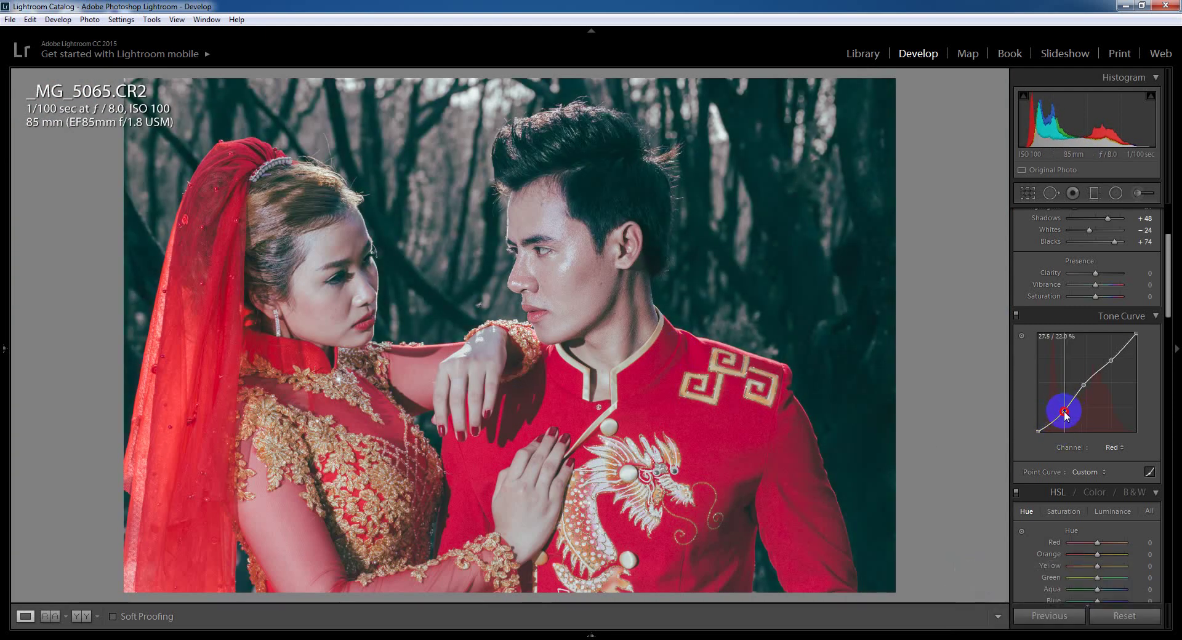
left_click(565, 307)
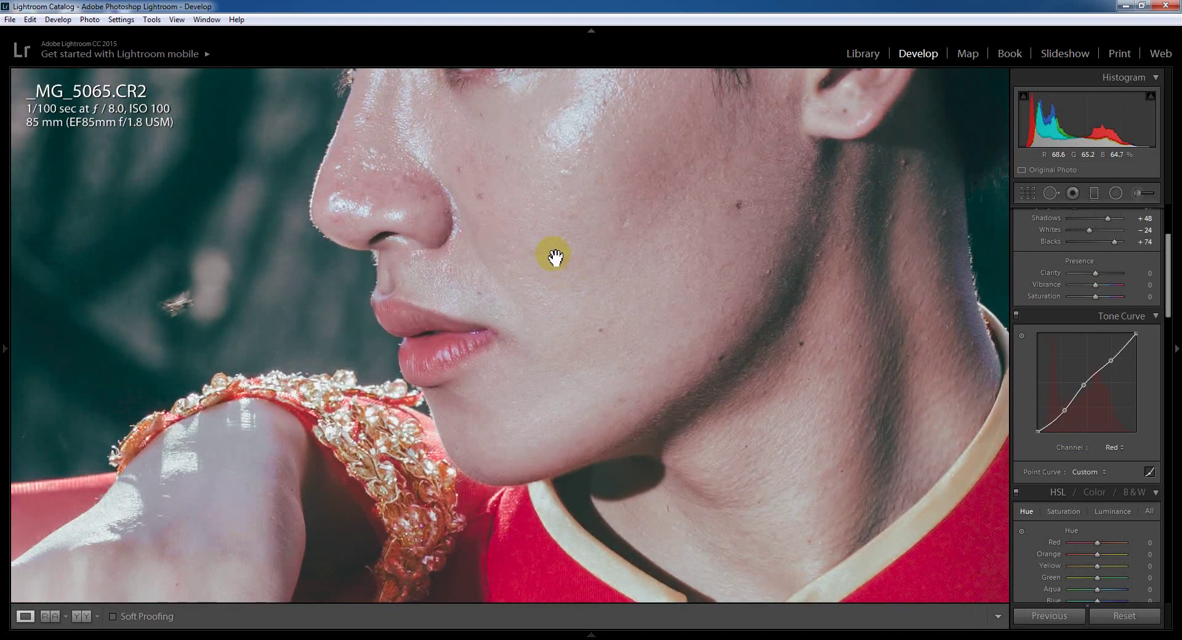
left_click_drag(575, 191, 579, 271)
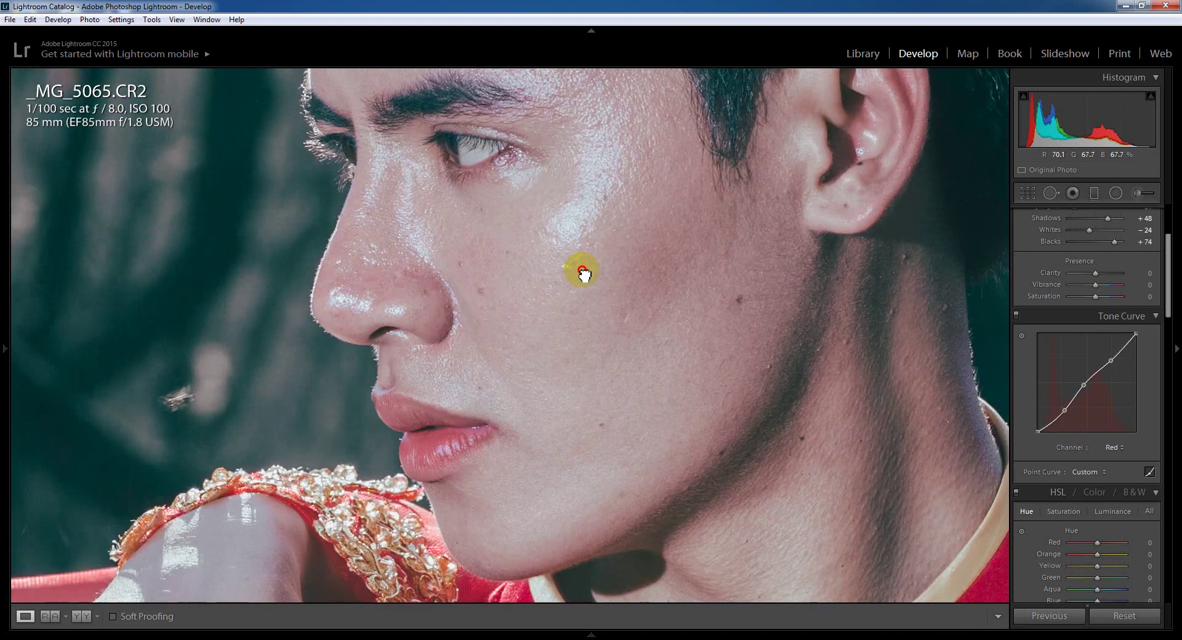
left_click(548, 196)
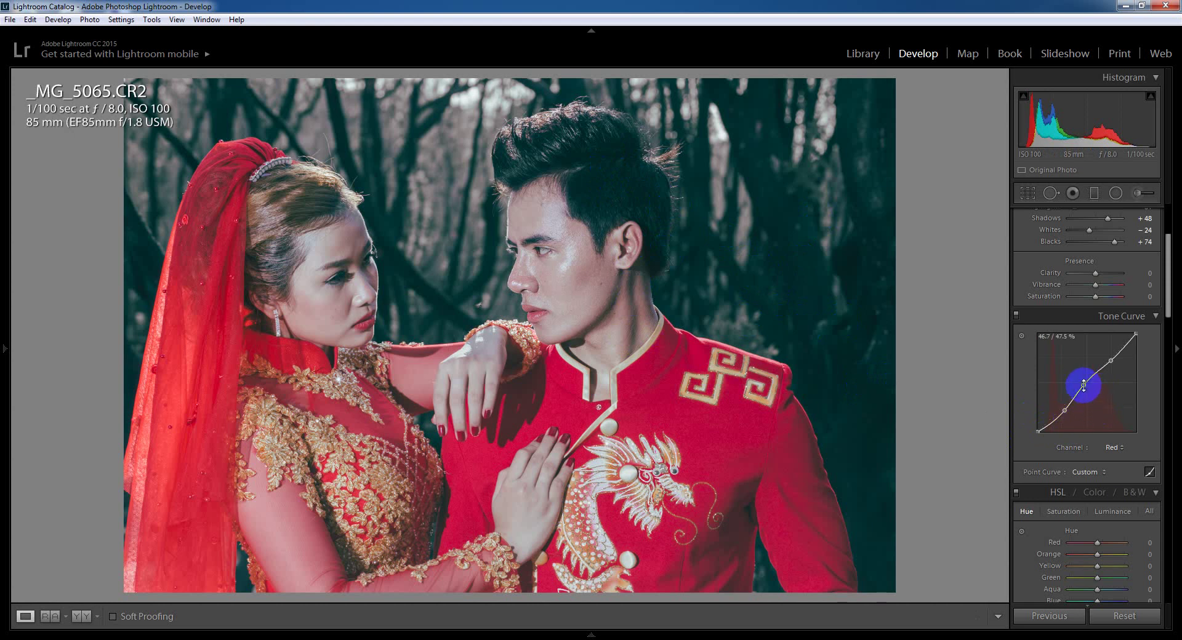
Step: Fine-tune the Red curve's upper, middle and shadow points, lowering the darkest point a little more
left_click(1111, 360)
left_click_drag(1112, 360, 1112, 360)
left_click_drag(1083, 385, 1082, 385)
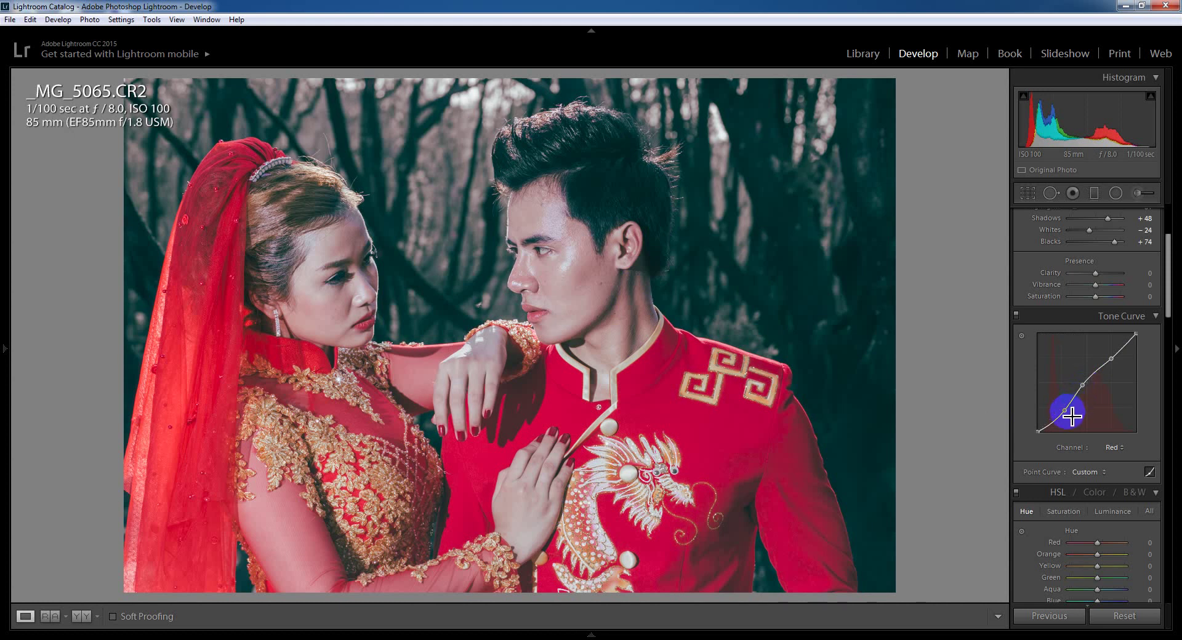
mouse_move(1068, 407)
left_mouse_down()
mouse_move(1053, 431)
mouse_move(1068, 413)
left_mouse_up()
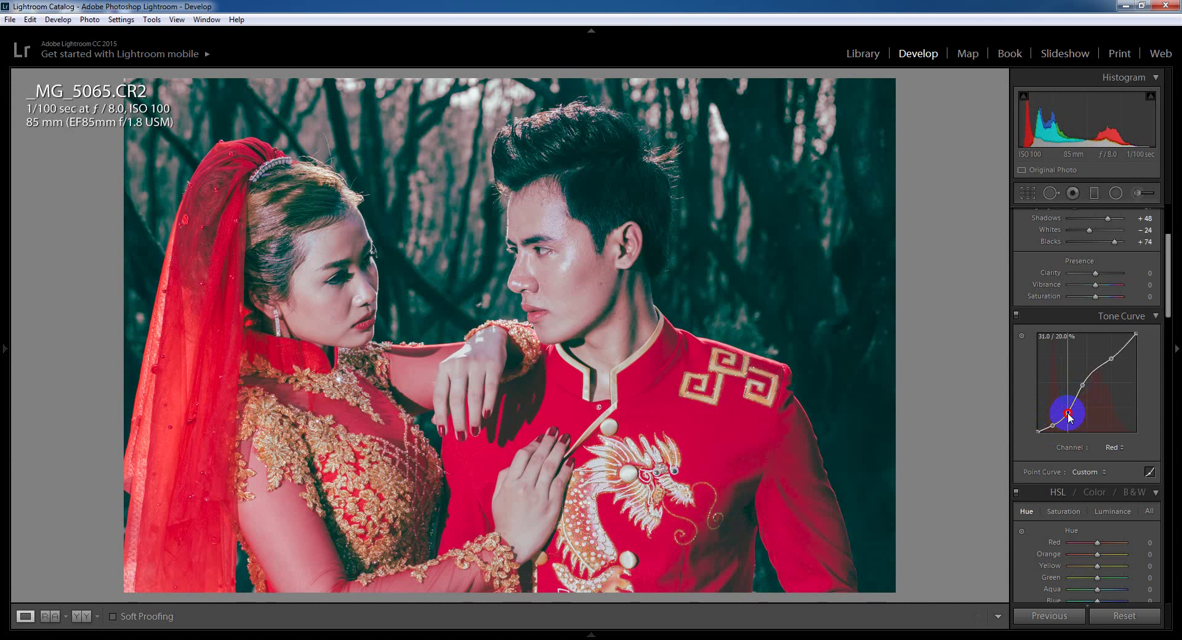
left_click(1053, 429)
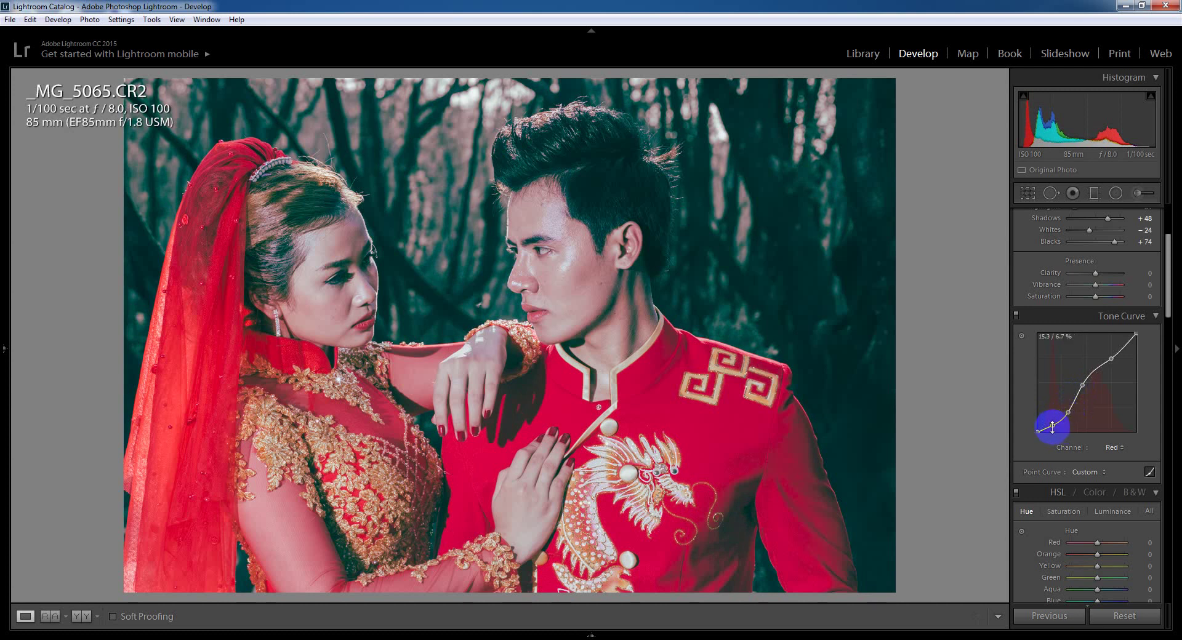
left_click_drag(1053, 429, 1054, 431)
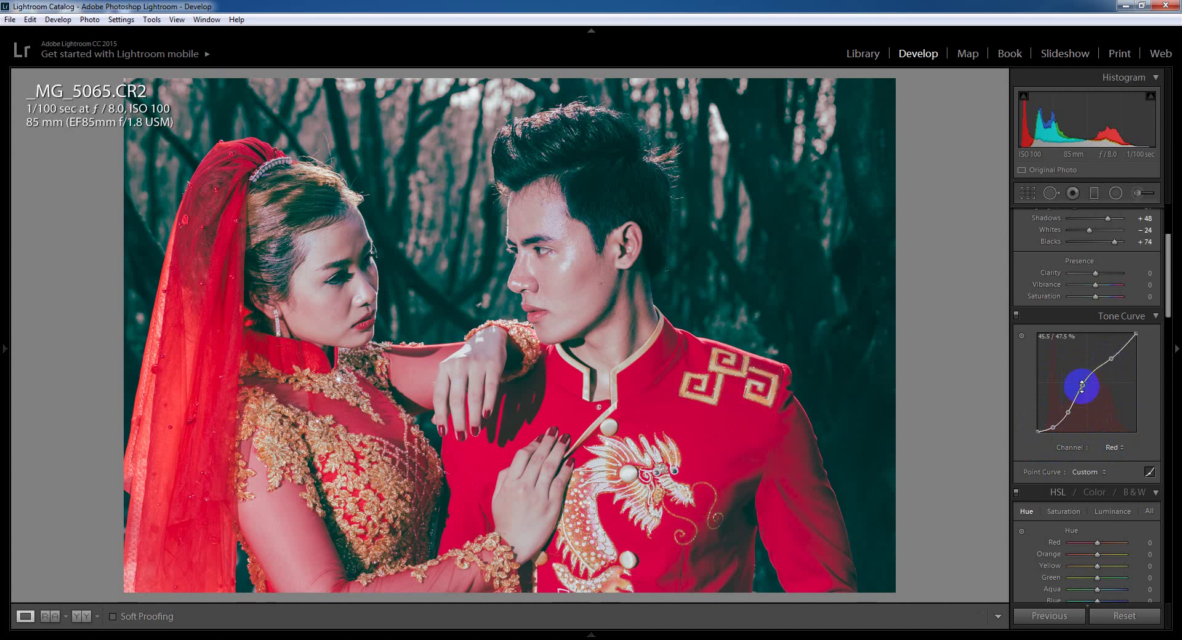
left_click_drag(1082, 386, 1083, 387)
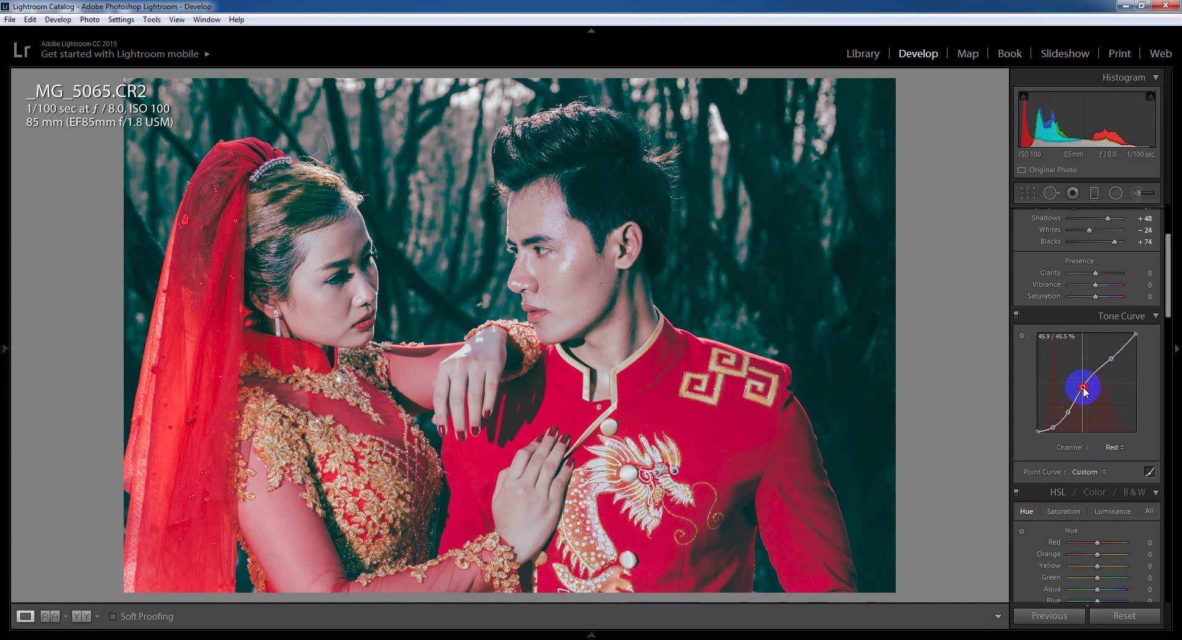
left_click_drag(1084, 388, 1085, 386)
left_click(1112, 359)
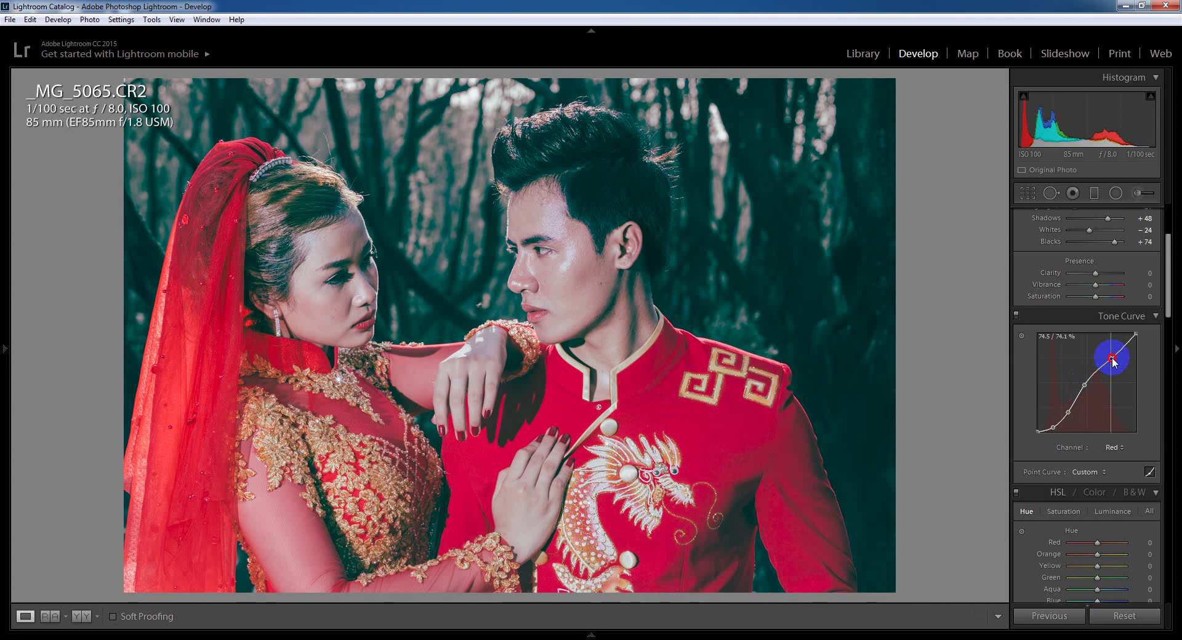
Step: Switch the tone curve to the Green channel and add highlight and midtone points
left_click(1114, 447)
left_click(1092, 489)
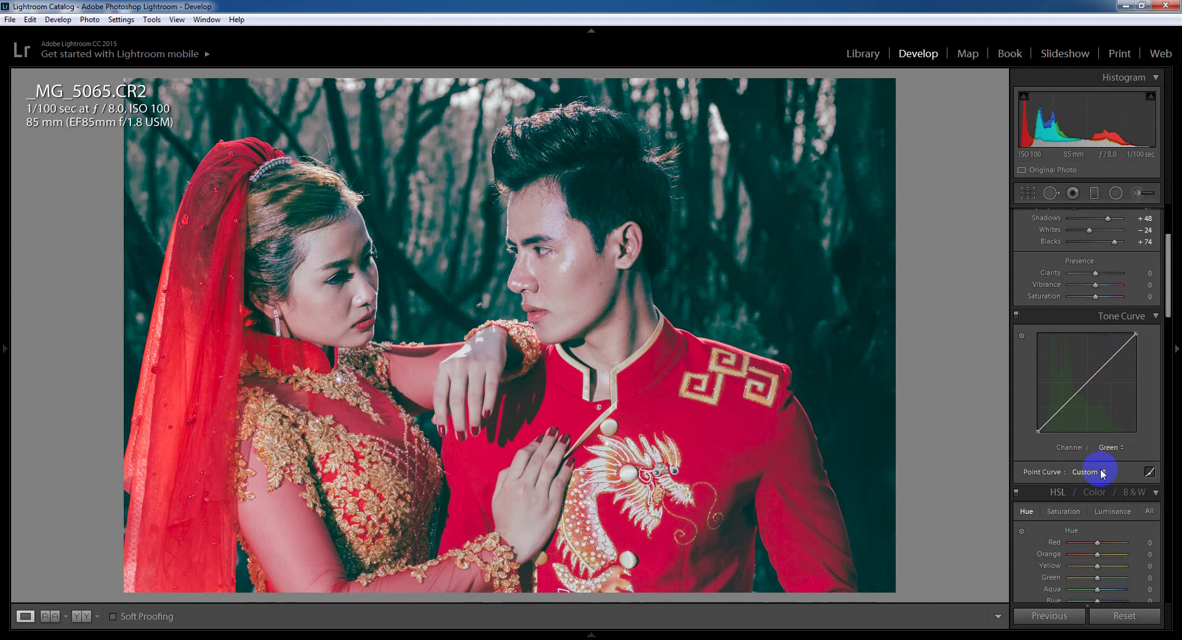
left_click(1107, 361)
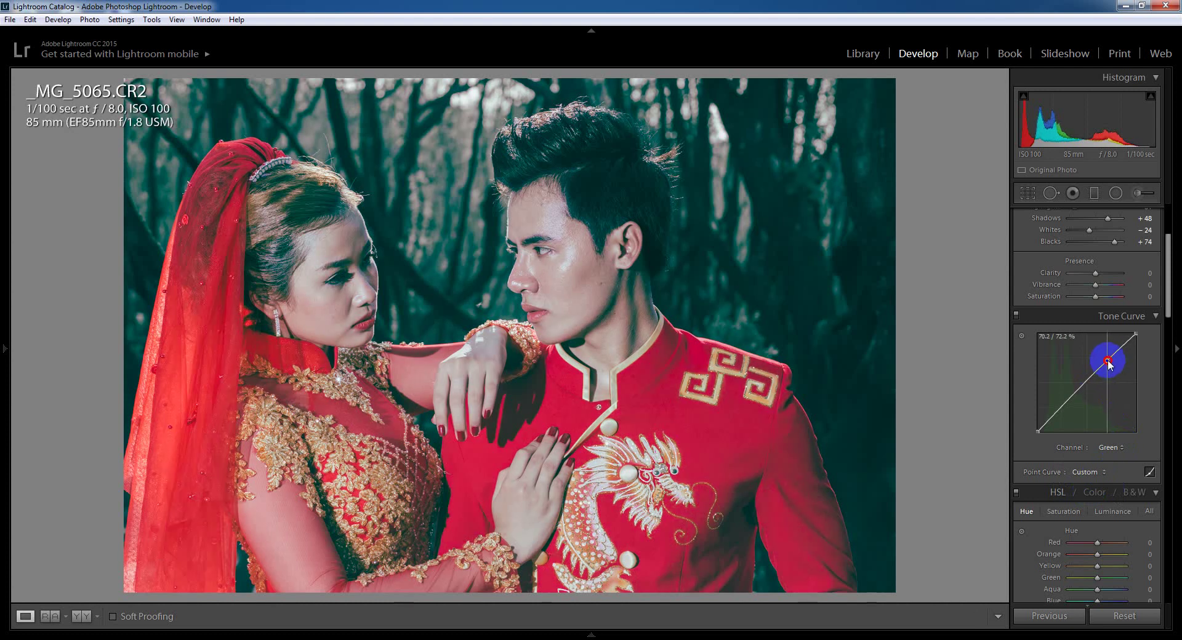
left_click_drag(1107, 362, 1107, 361)
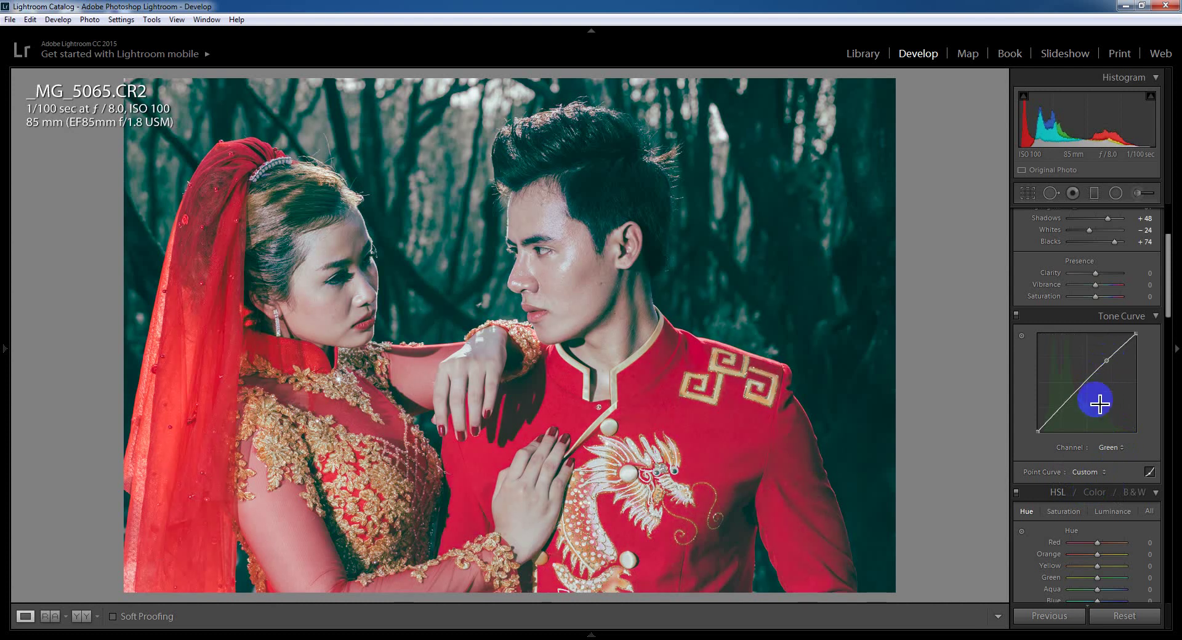
left_click(1086, 383)
left_click_drag(1087, 384, 1087, 387)
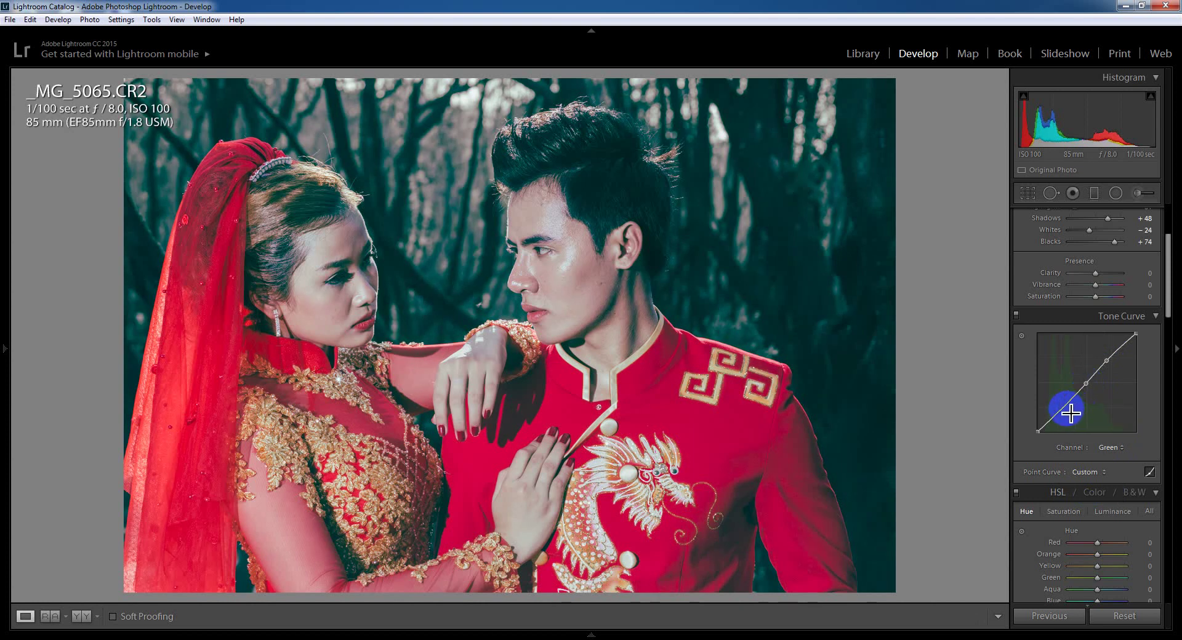
Step: Add shadow points on the Green curve to pull the greens down
left_click_drag(1070, 413, 1067, 408)
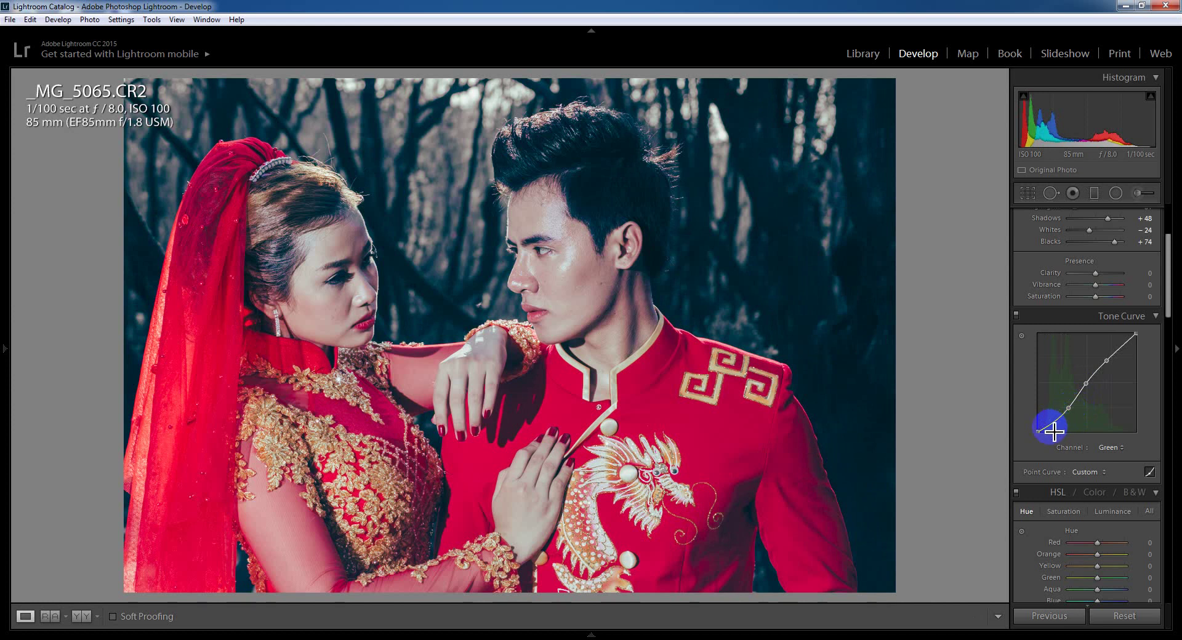
left_click(1051, 425)
left_click_drag(1052, 430, 1070, 412)
left_click(1066, 409)
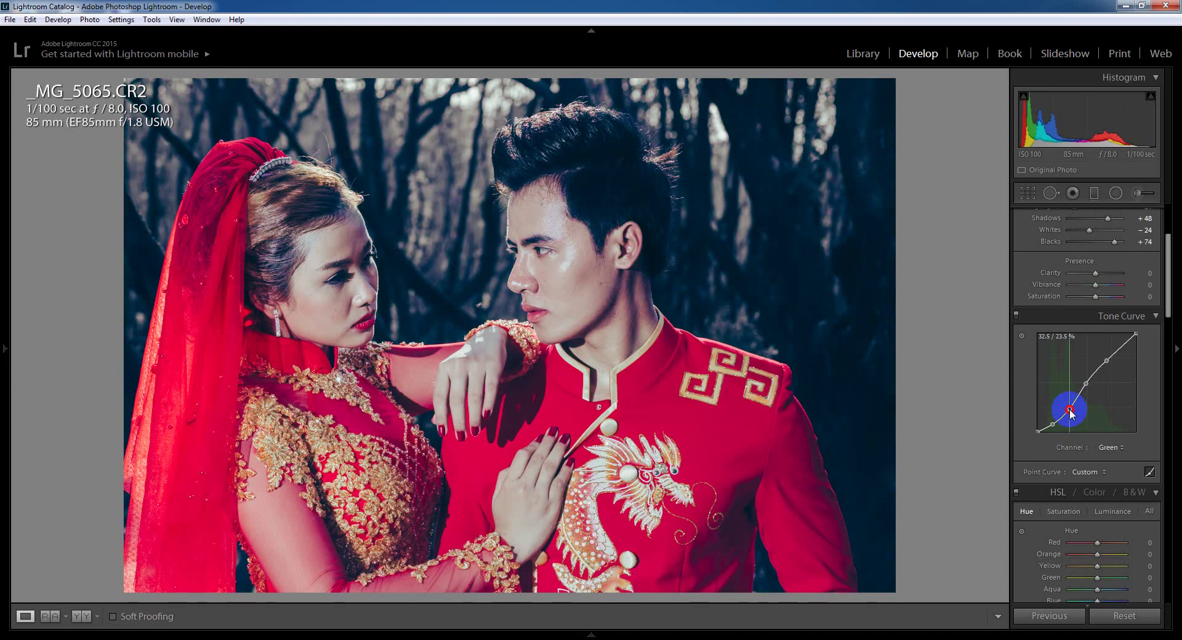
left_click(1112, 450)
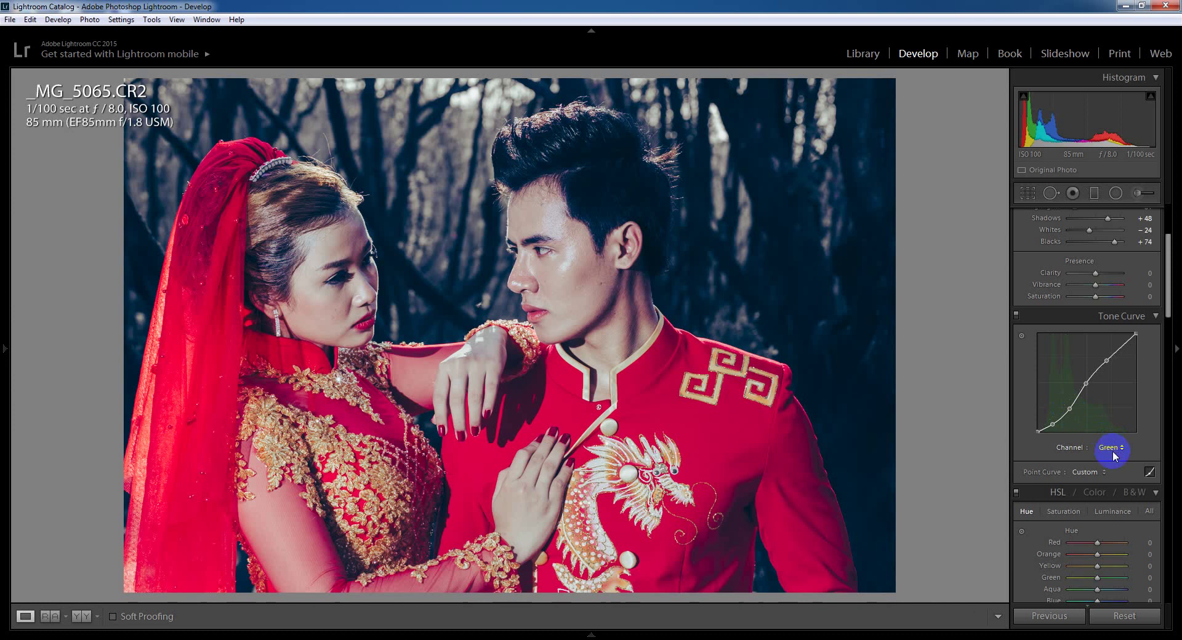
left_click(1095, 388)
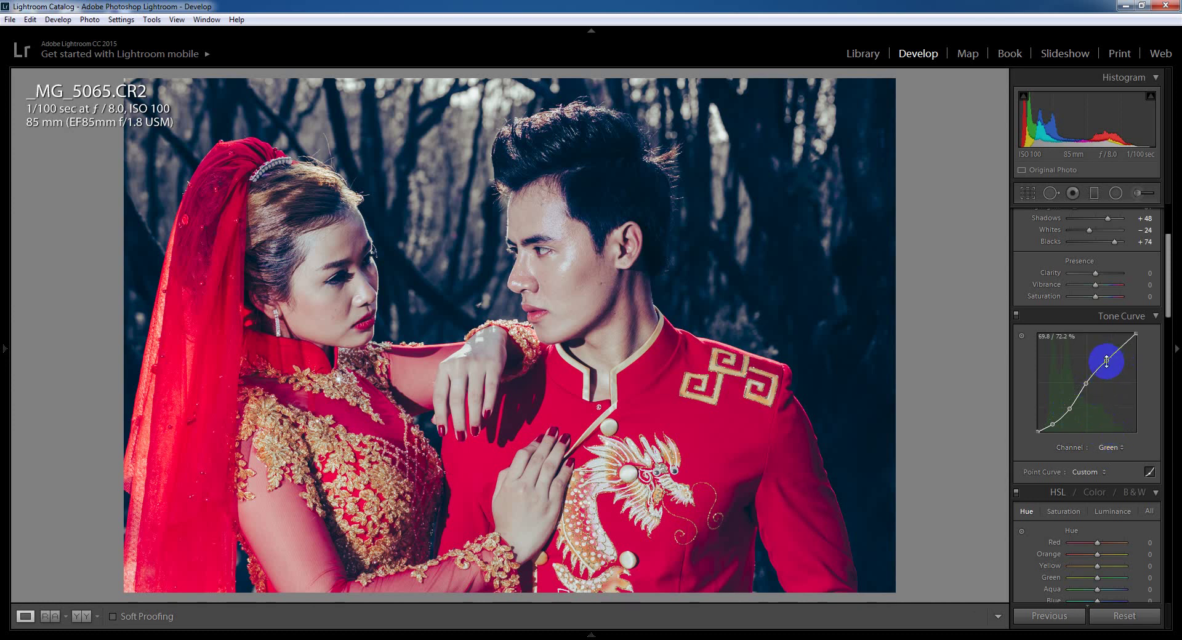
Step: Lift the Green curve's upper point slightly up-left, checking the man's face at 1:1
left_click(1106, 362)
left_click_drag(1107, 361, 1106, 360)
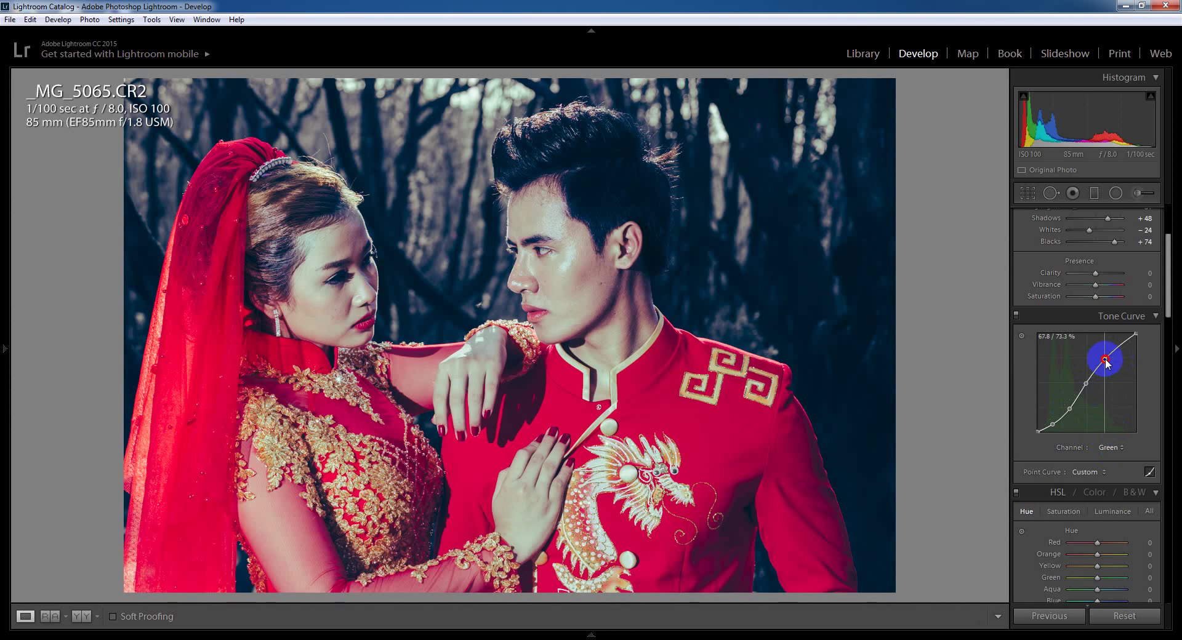
left_click_drag(1105, 361, 1104, 358)
left_click(549, 282)
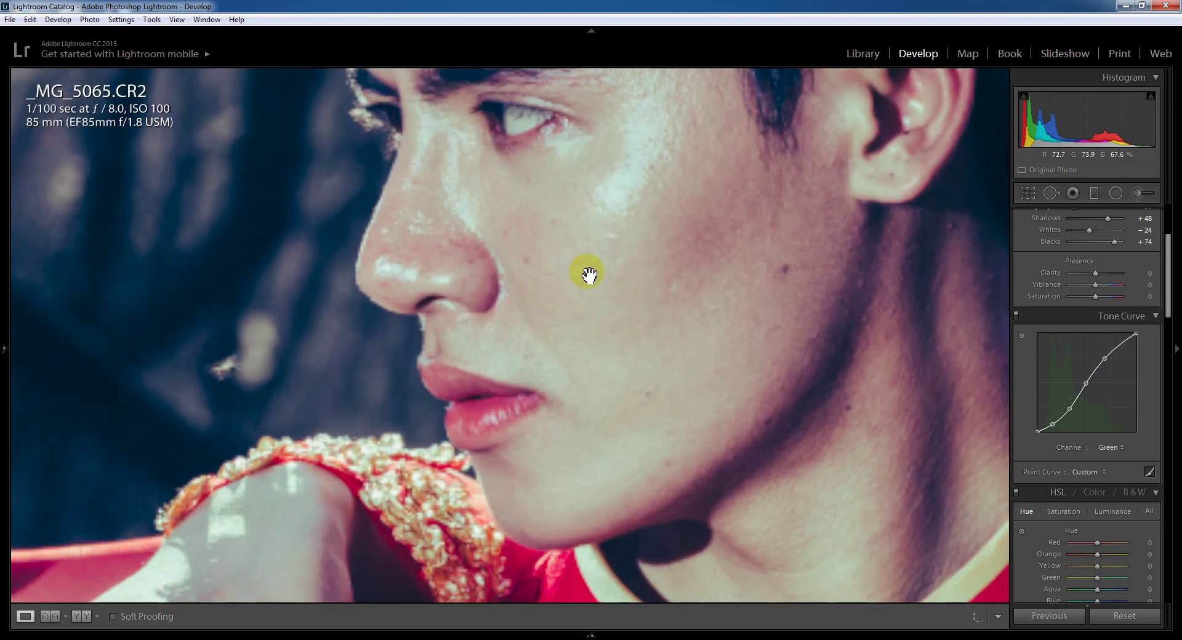
left_click(609, 279)
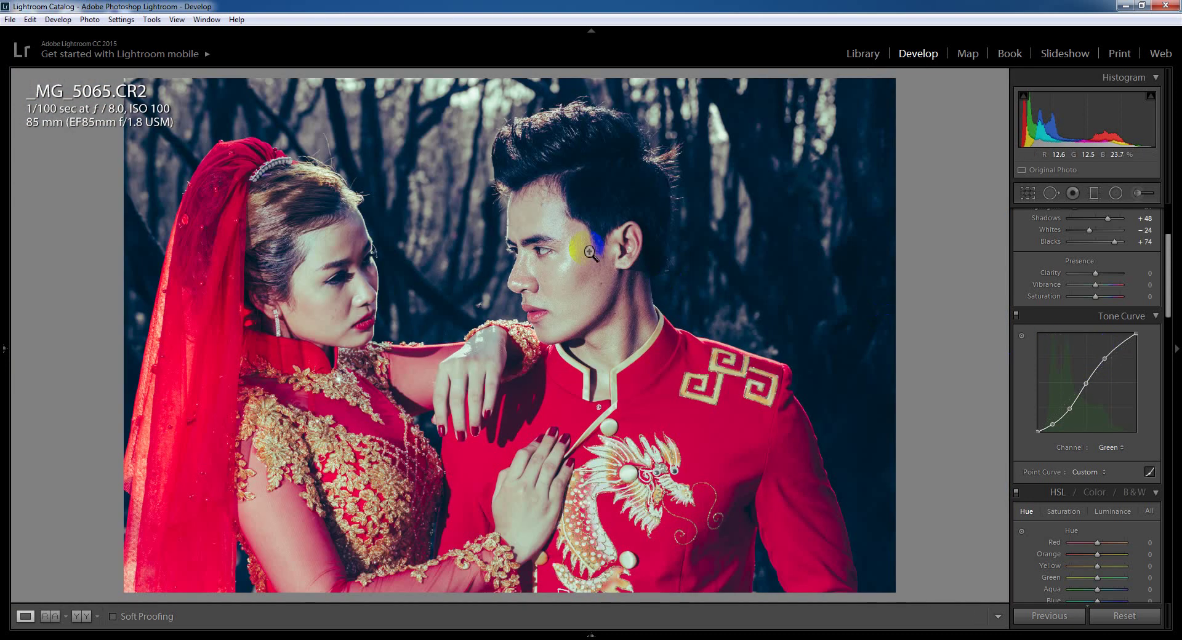
left_click(1105, 360)
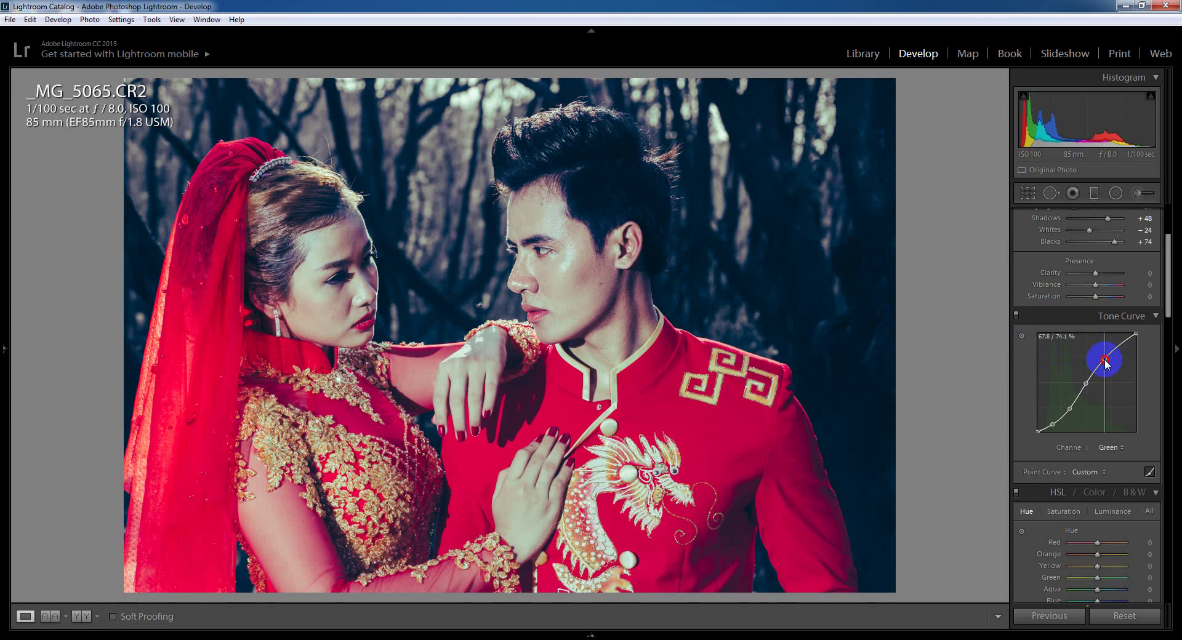
left_click_drag(1105, 360, 1106, 364)
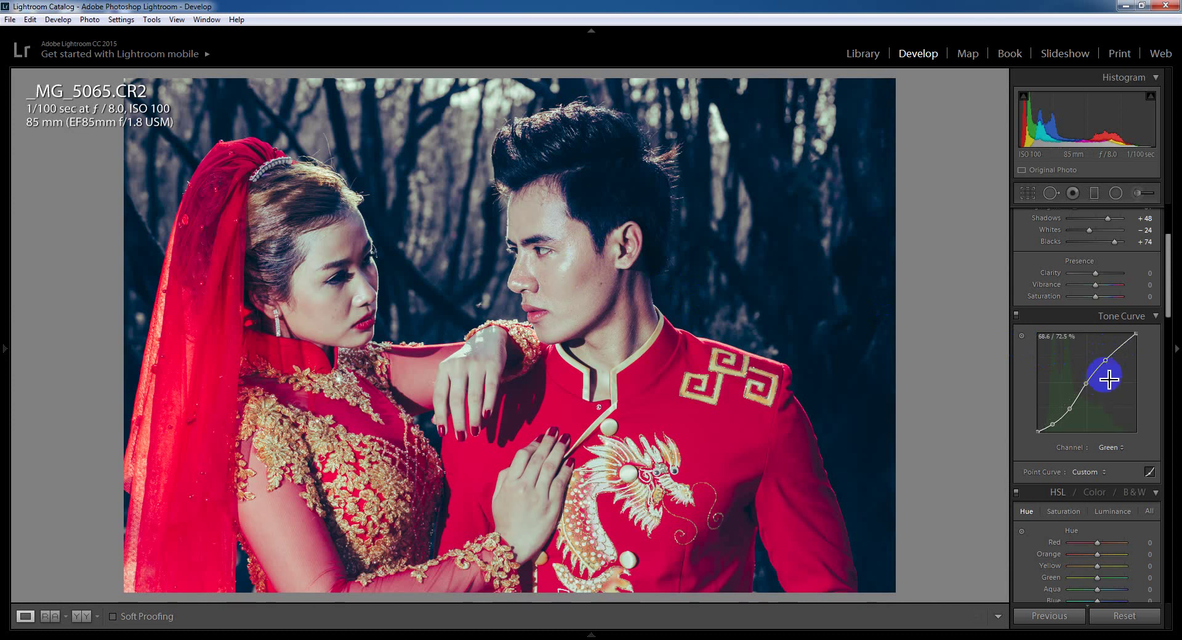
left_click(1111, 448)
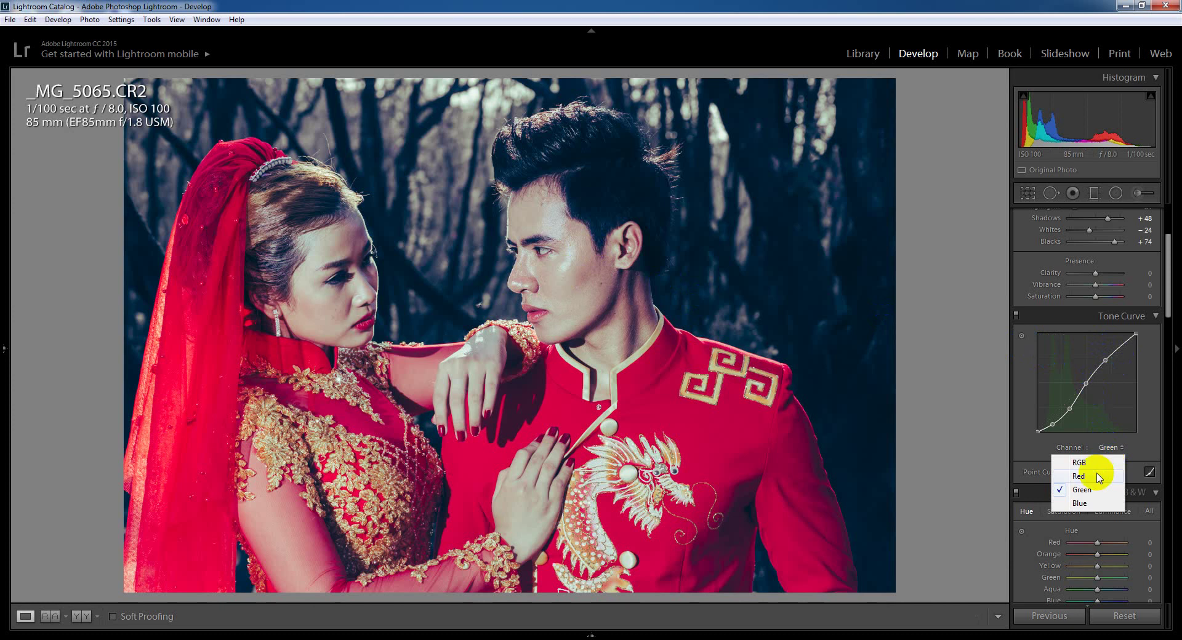
Step: Switch the tone curve to Blue and add highlight, midtone and shadow points for a teal tint
left_click(1082, 502)
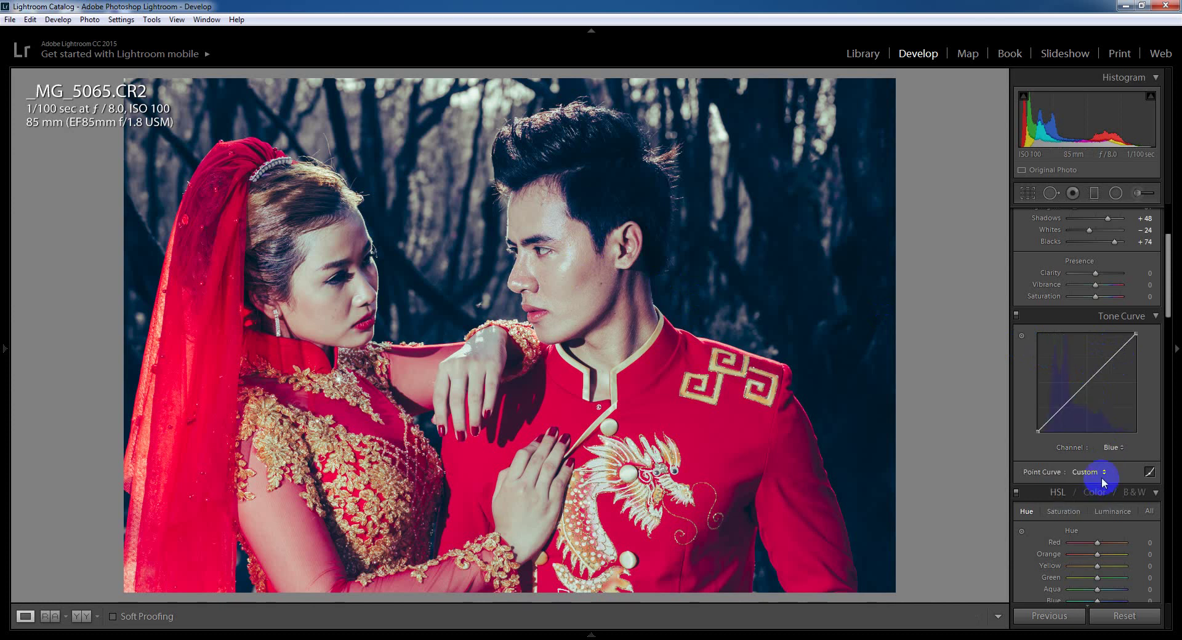
left_click(1109, 359)
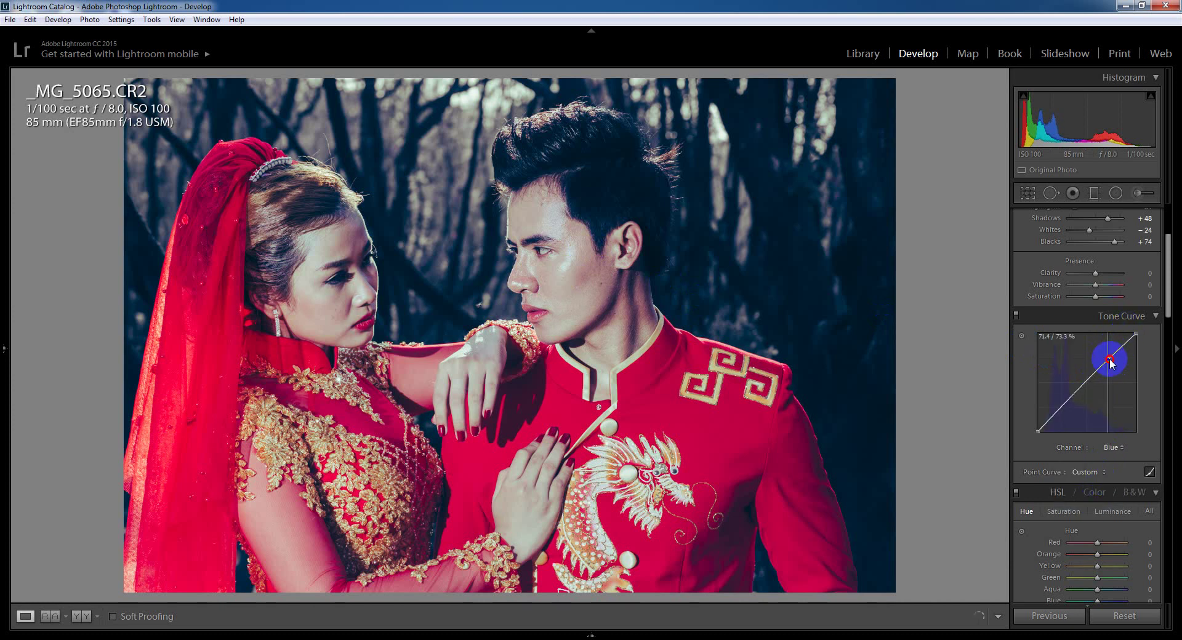
left_click_drag(1109, 360, 1111, 360)
left_click_drag(1084, 381, 1069, 409)
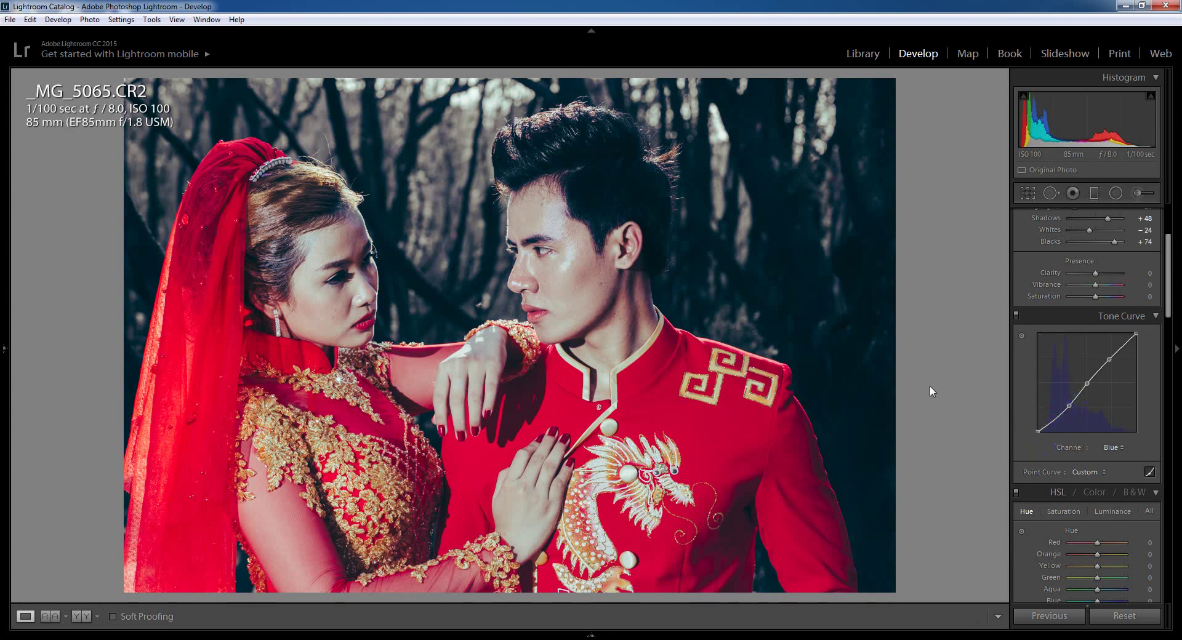
left_click(1053, 429)
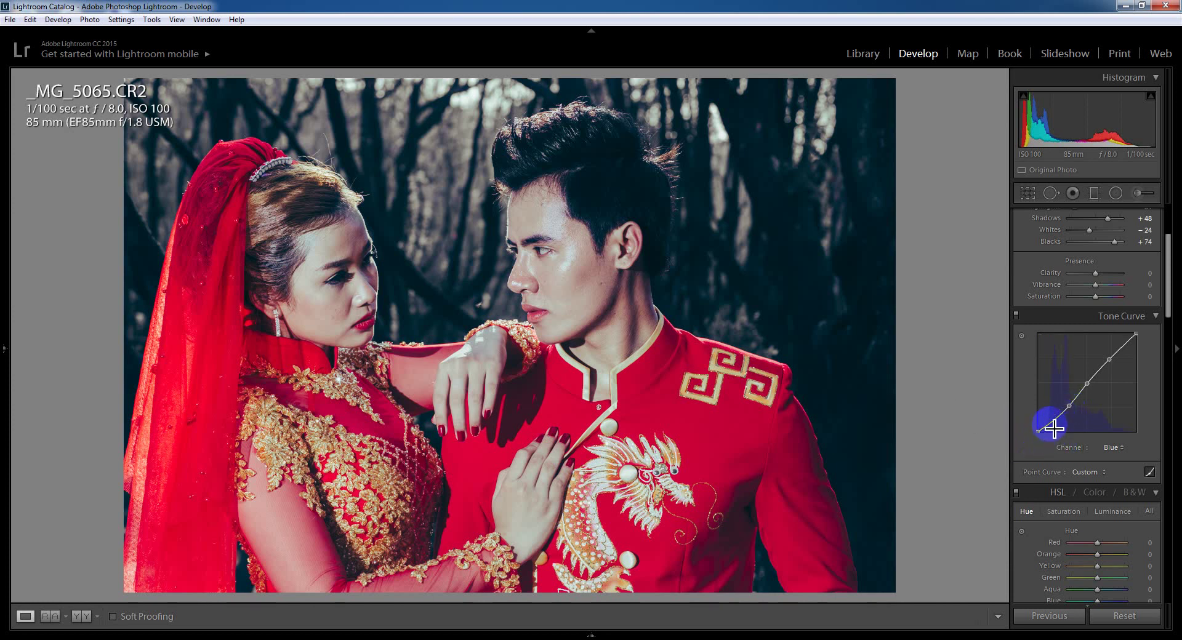
left_click(1053, 428)
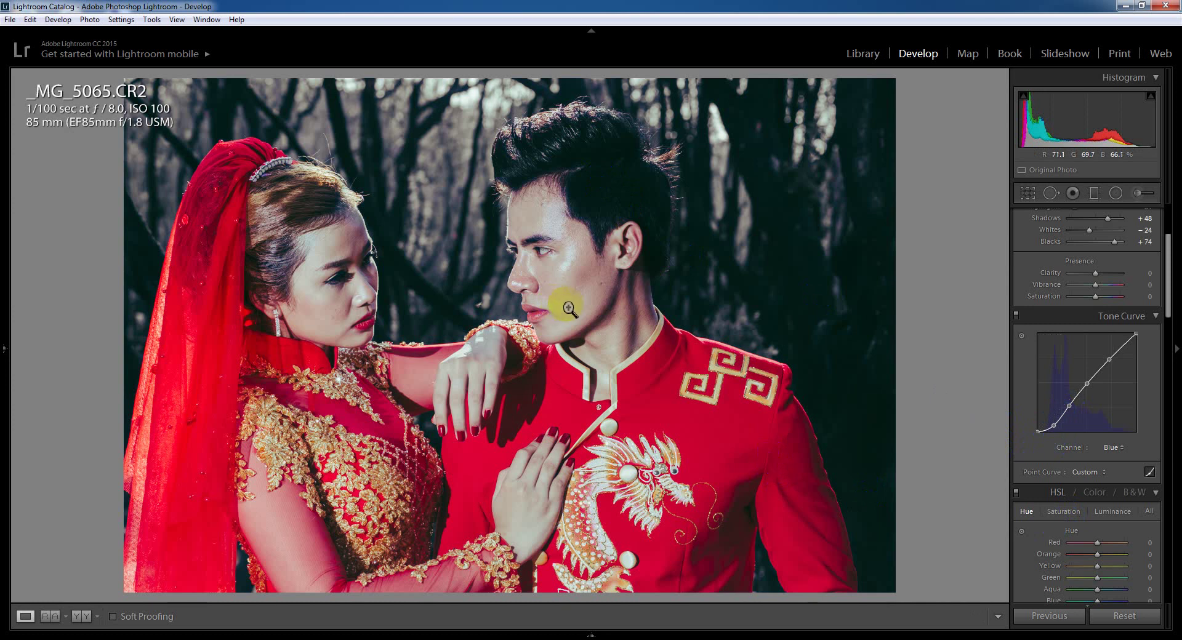
left_click(1102, 493)
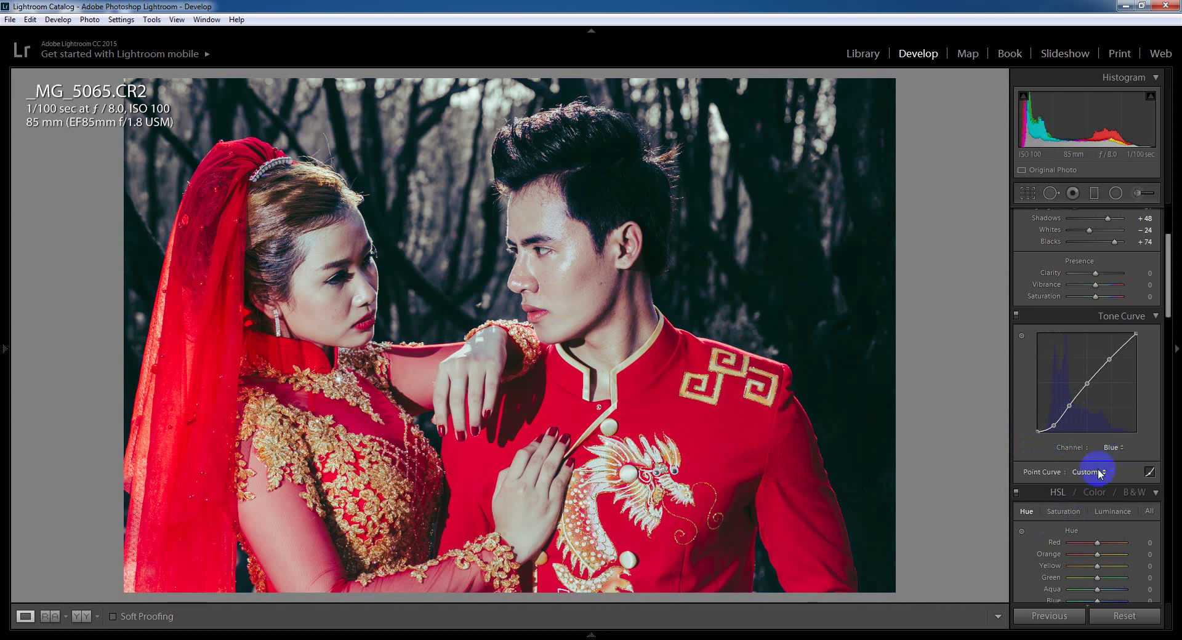
left_click(1099, 472)
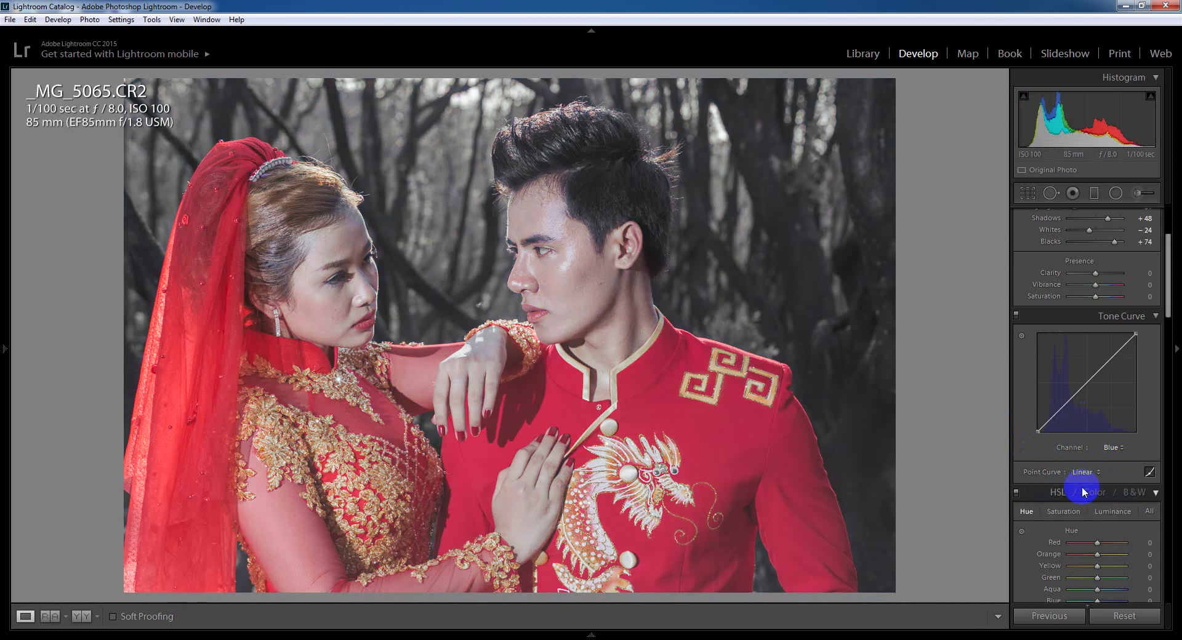
key("ctrl+z")
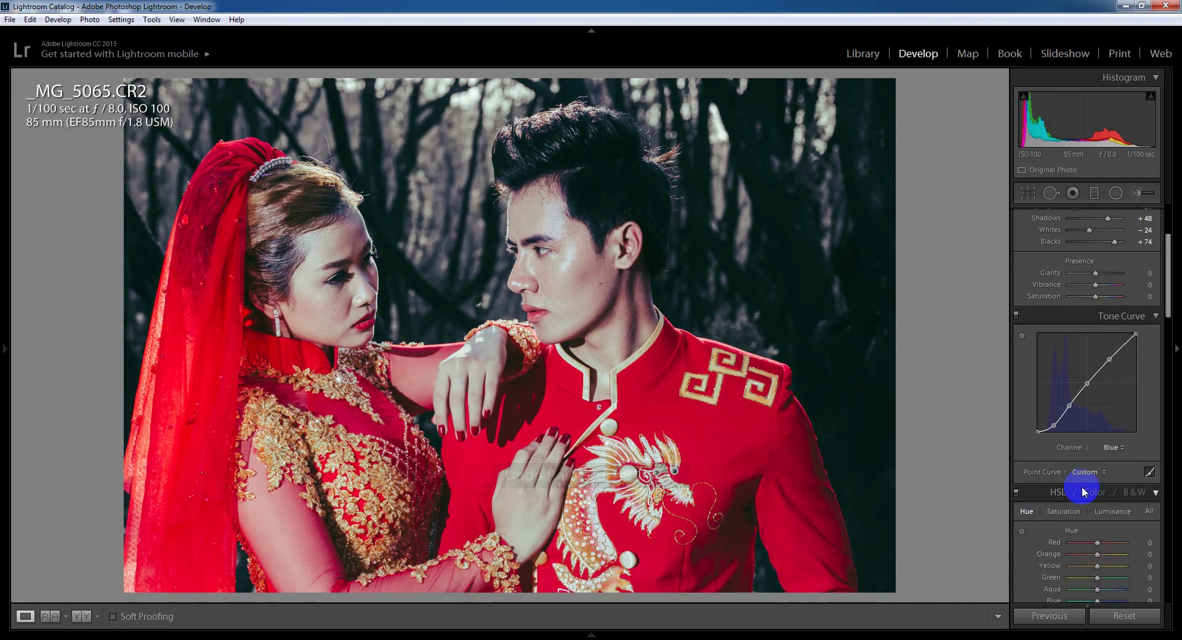
left_click(1097, 473)
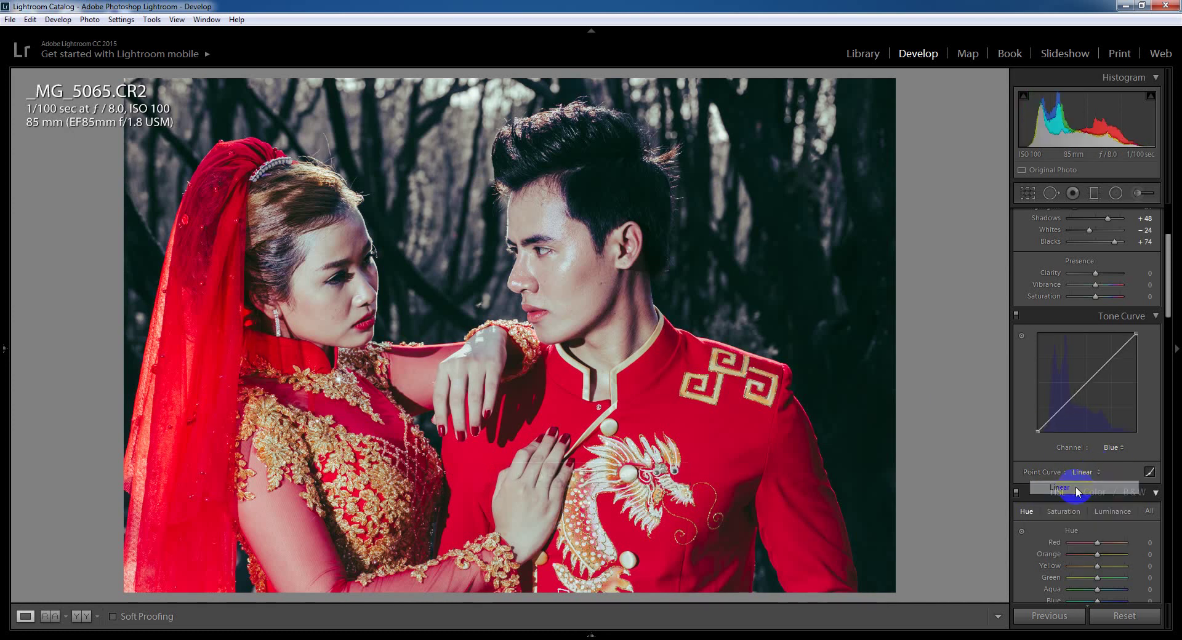
key("ctrl+z")
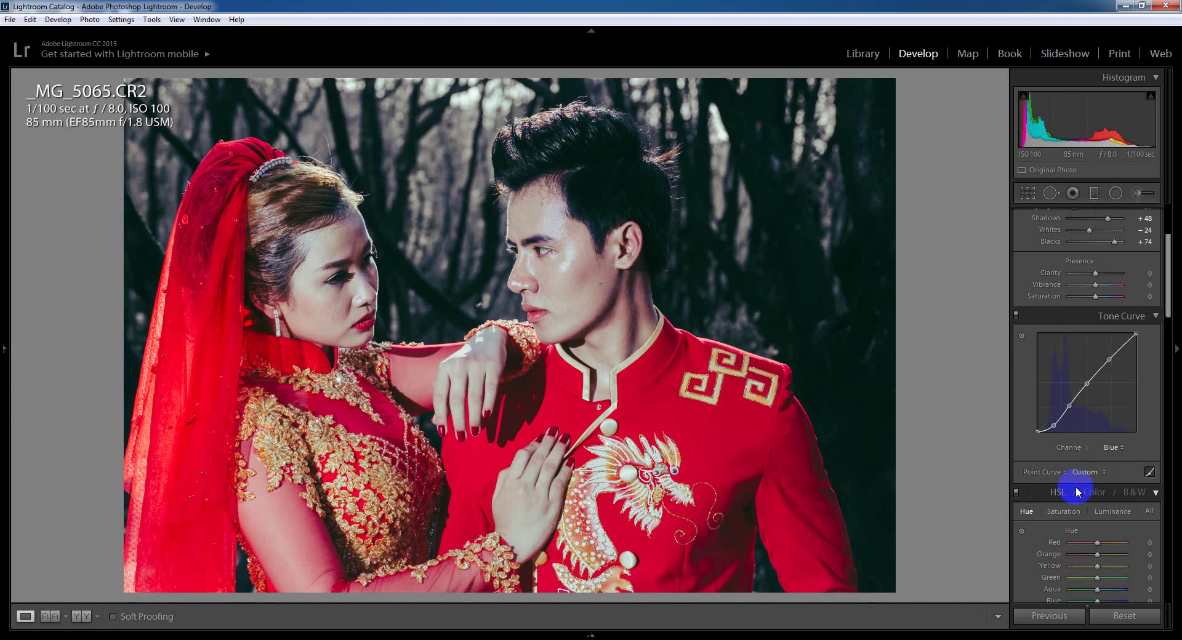
Step: Check the man's face at 1:1 and nudge the blue shadow point slightly right
left_click(557, 271)
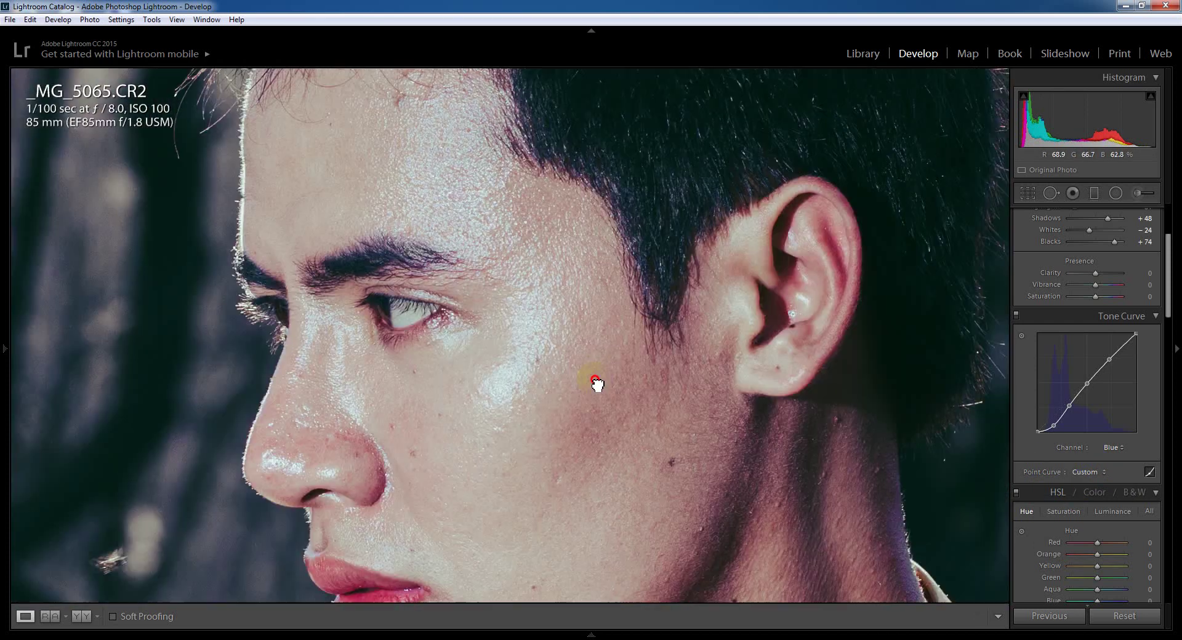
left_click_drag(591, 278, 678, 269)
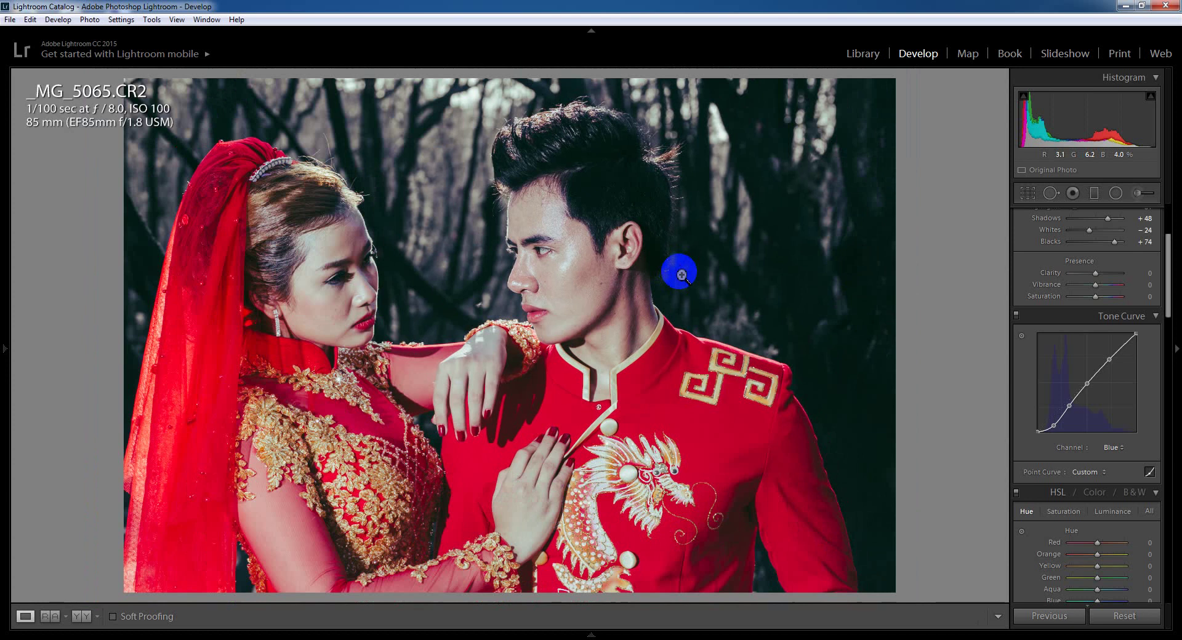
mouse_move(1109, 359)
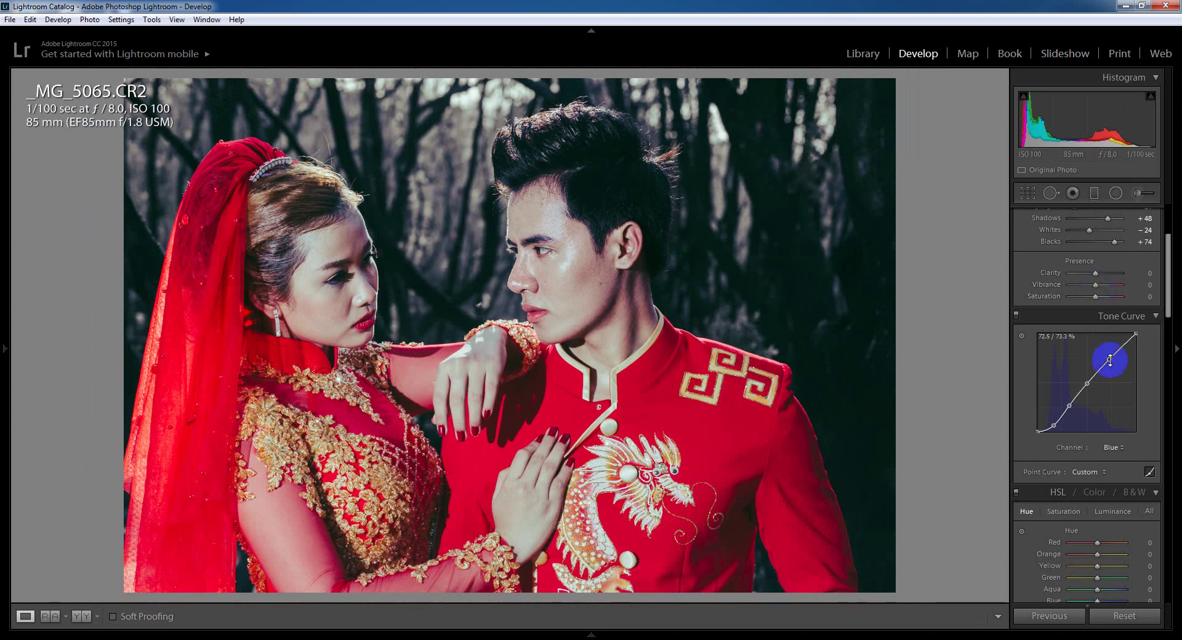
left_click(1108, 360)
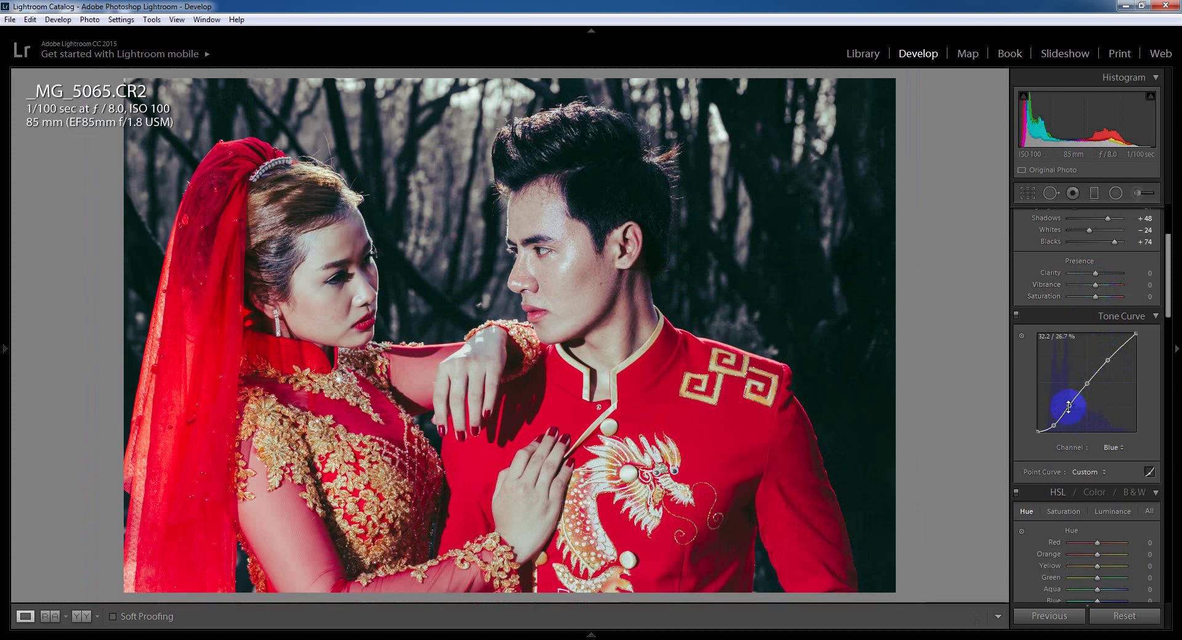
left_click(1069, 406)
left_click_drag(1068, 406, 1072, 407)
left_click(581, 262)
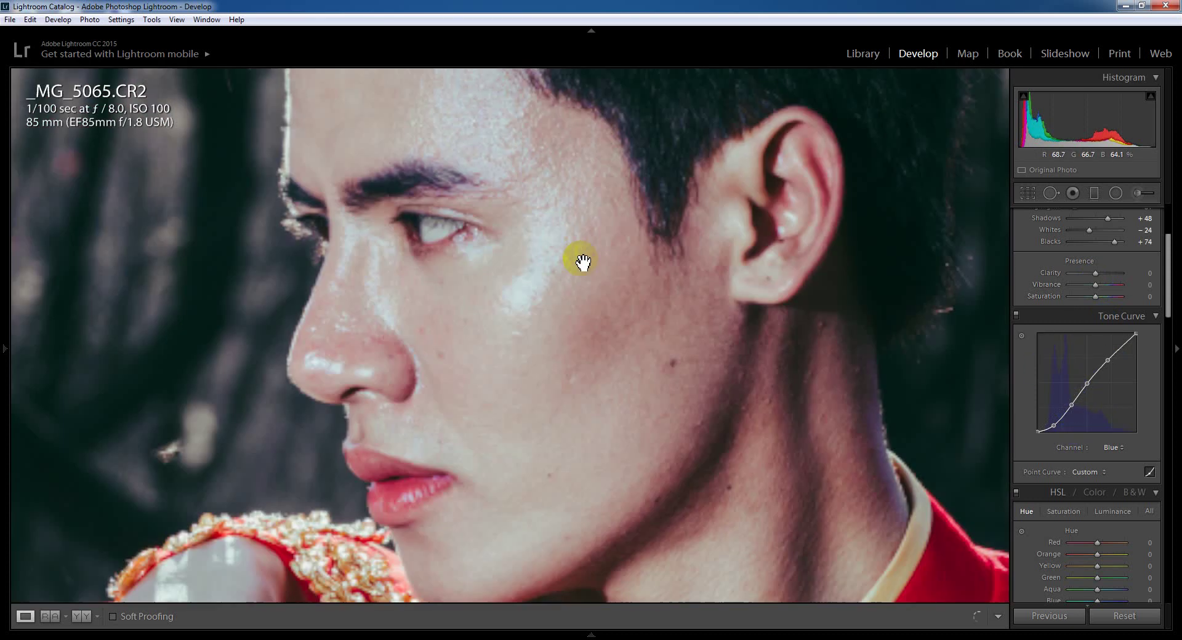
left_click(582, 262)
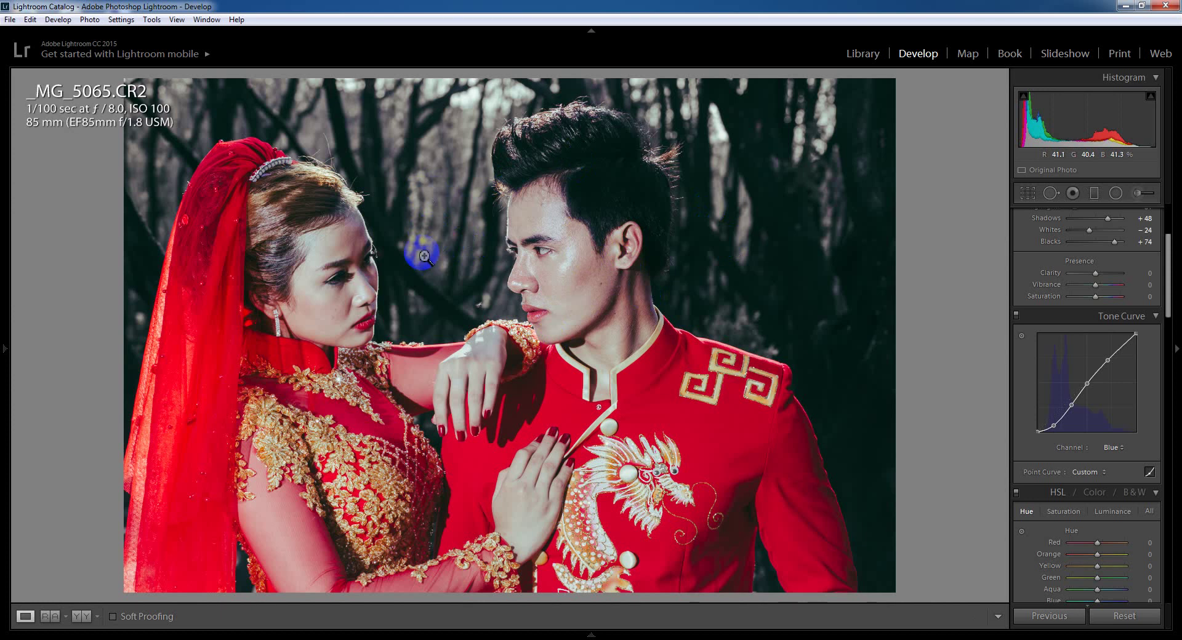
Step: Inspect the woman's face and both faces up close, then return to the full view
left_click(371, 198)
mouse_move(435, 196)
left_mouse_down()
mouse_move(623, 372)
mouse_move(564, 343)
left_mouse_up()
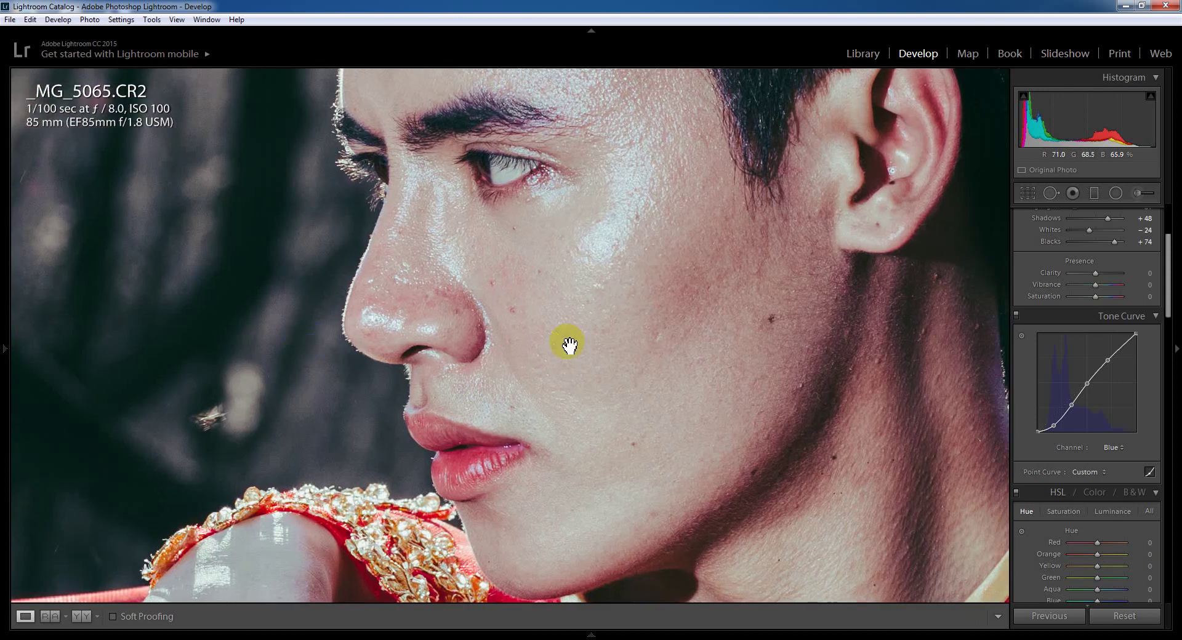
left_click(405, 321)
left_click(316, 303)
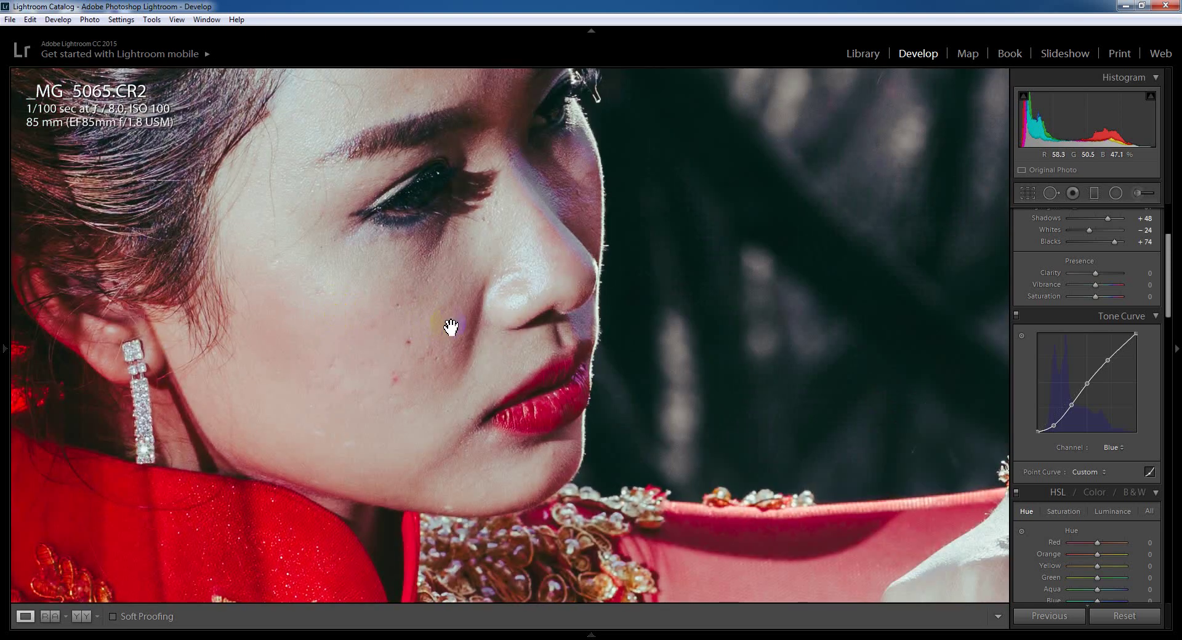
left_click(452, 328)
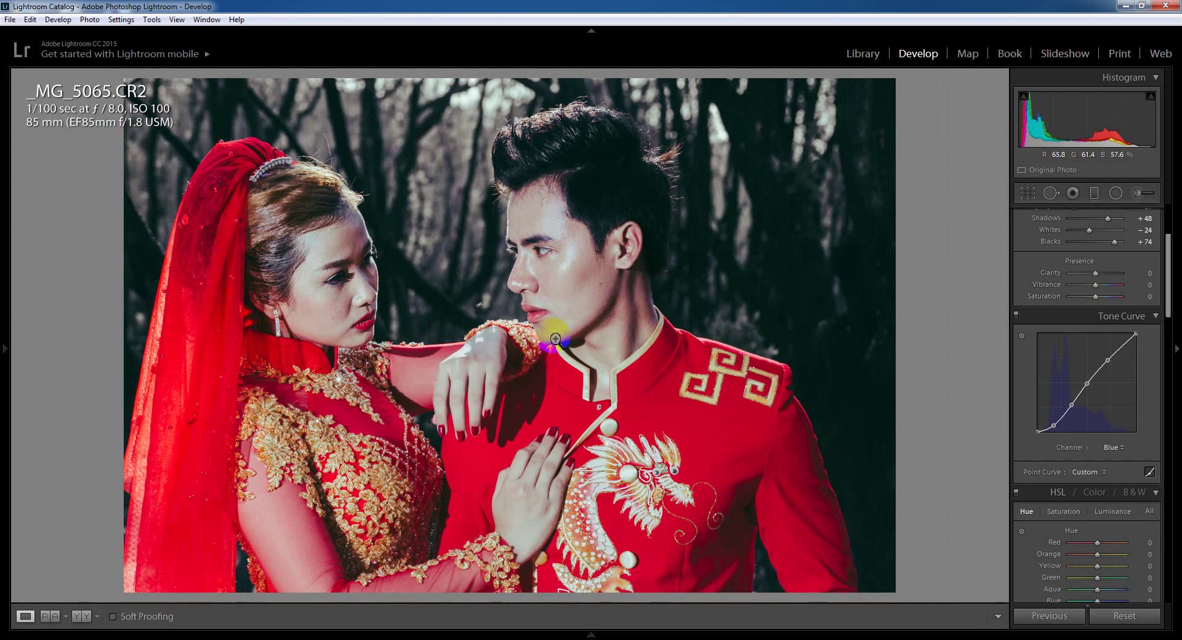
Step: Switch the tone curve to Red and fine-tune the red shadow point
left_click(1108, 447)
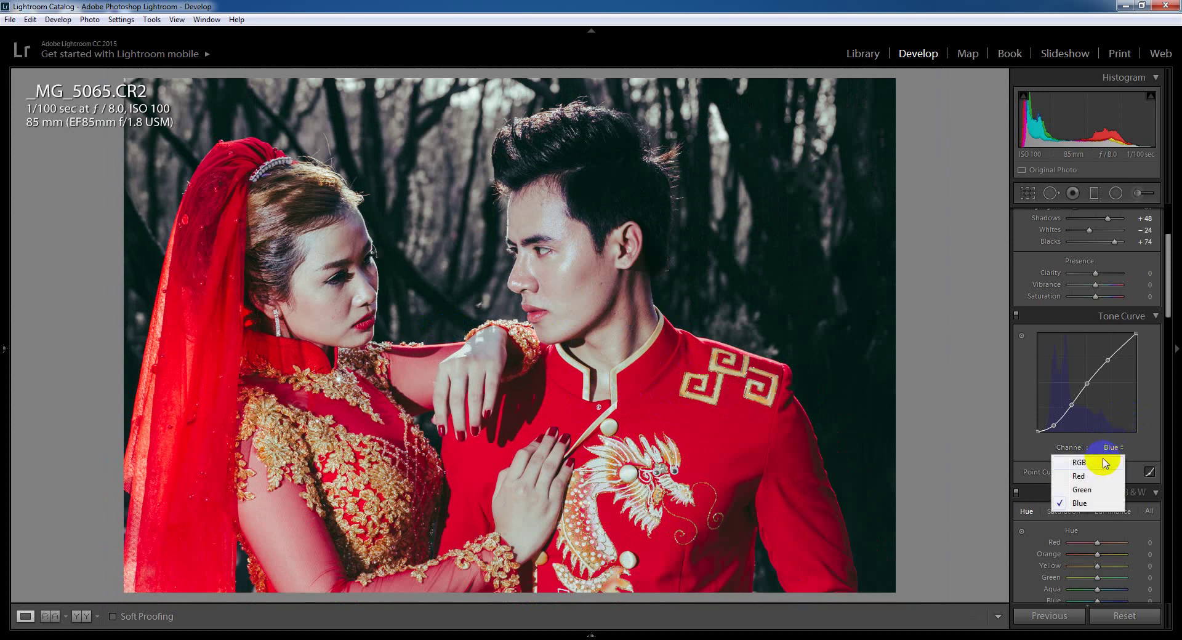
left_click(1094, 478)
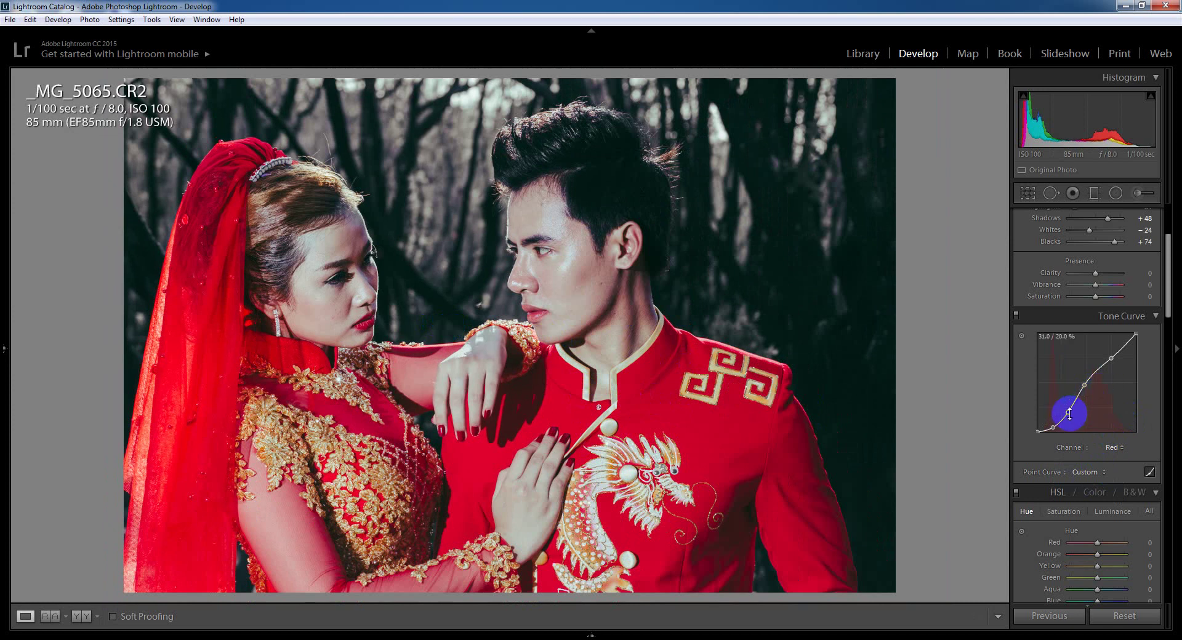
left_click_drag(1070, 414, 1069, 417)
left_click_drag(1069, 418, 1069, 418)
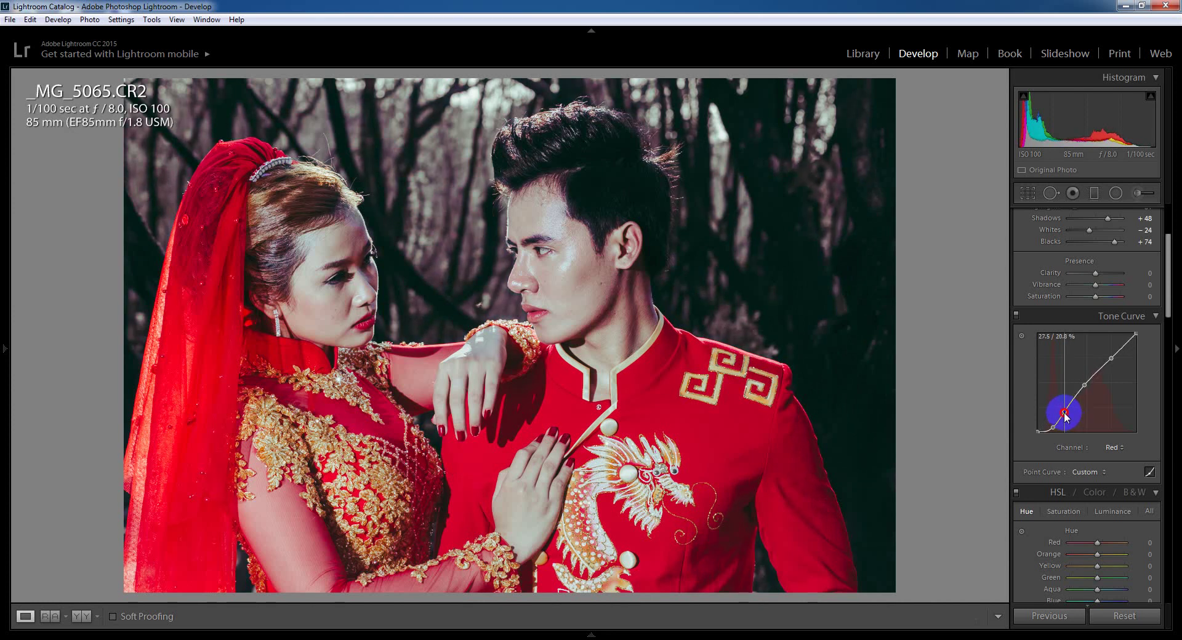
left_click_drag(1069, 416, 1068, 415)
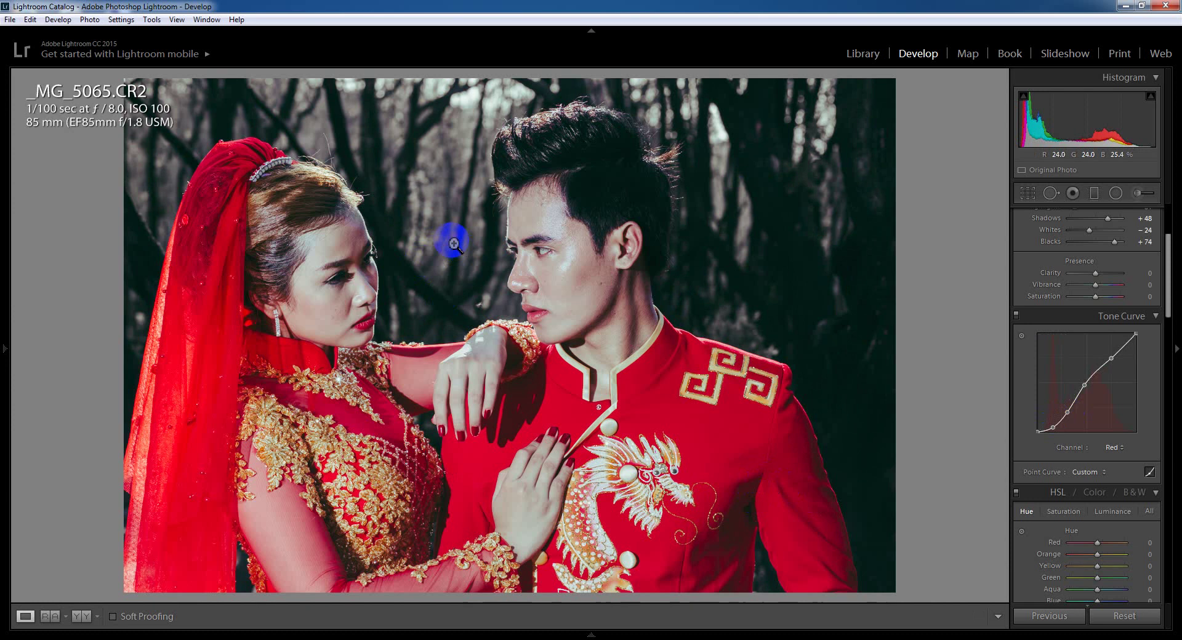
left_click(1069, 414)
left_click_drag(1068, 417, 1069, 419)
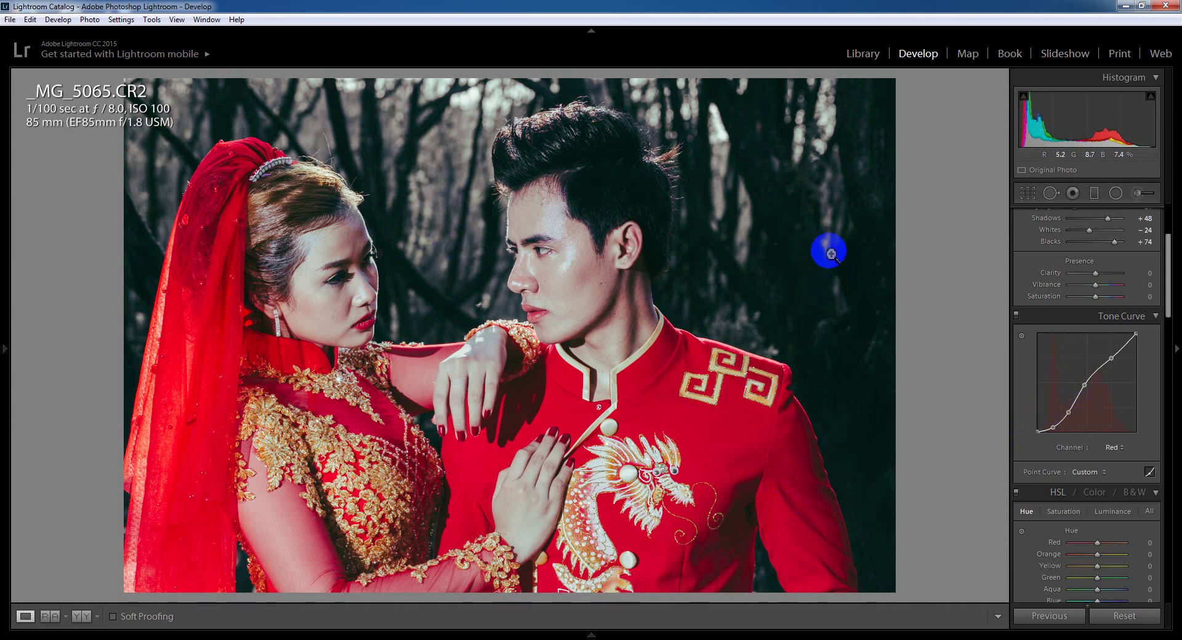
Step: Nudge the red curve's midtone point slightly right and inspect the man's face
left_click_drag(1068, 415, 1069, 417)
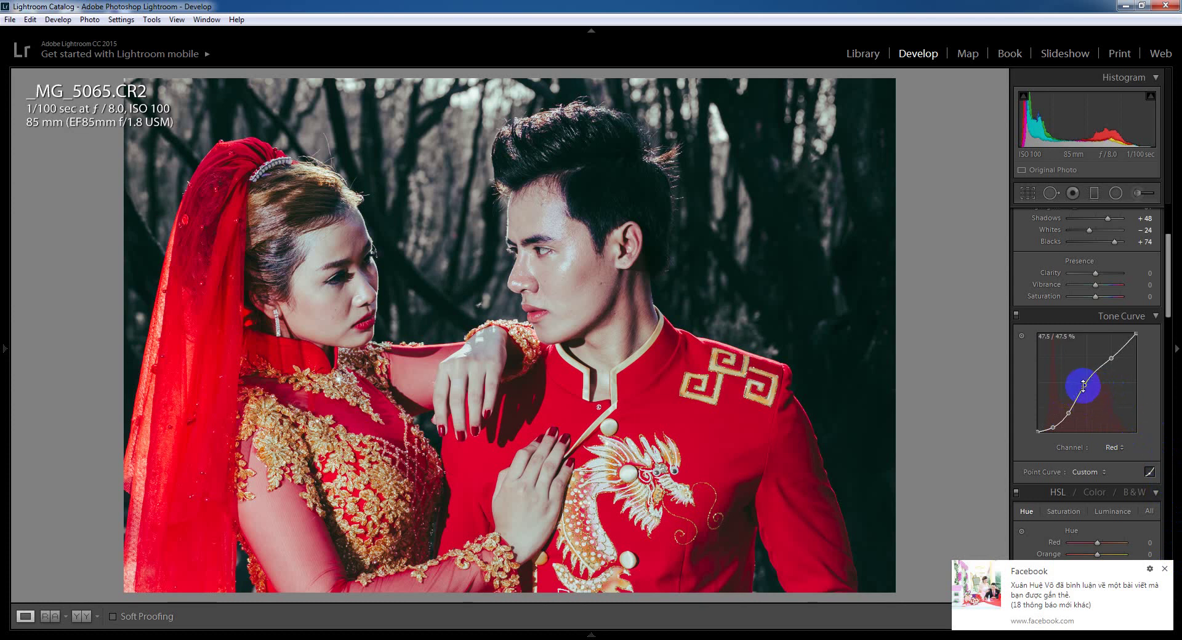
left_click_drag(1084, 386, 1086, 388)
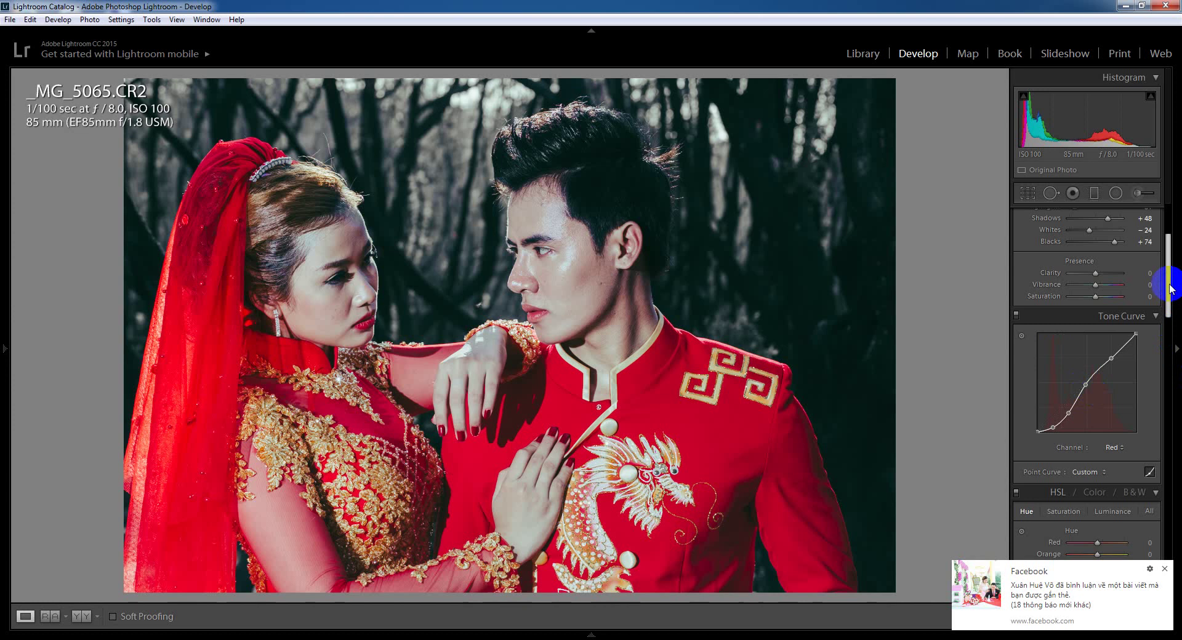
left_click_drag(1168, 281, 1170, 294)
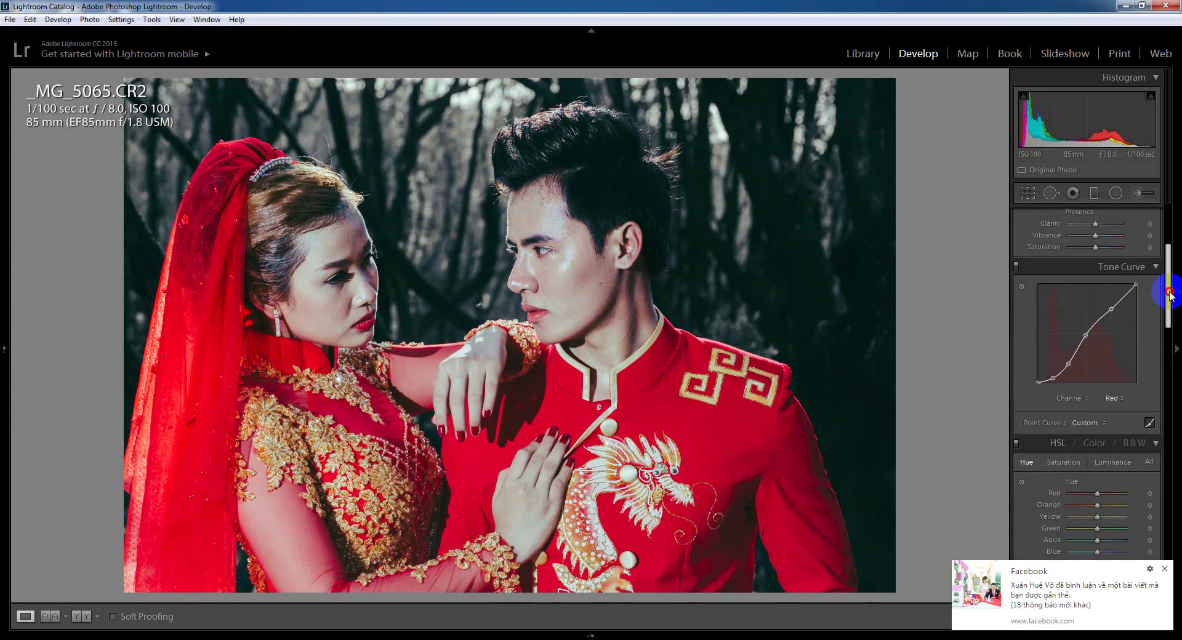
left_click_drag(536, 271, 591, 338)
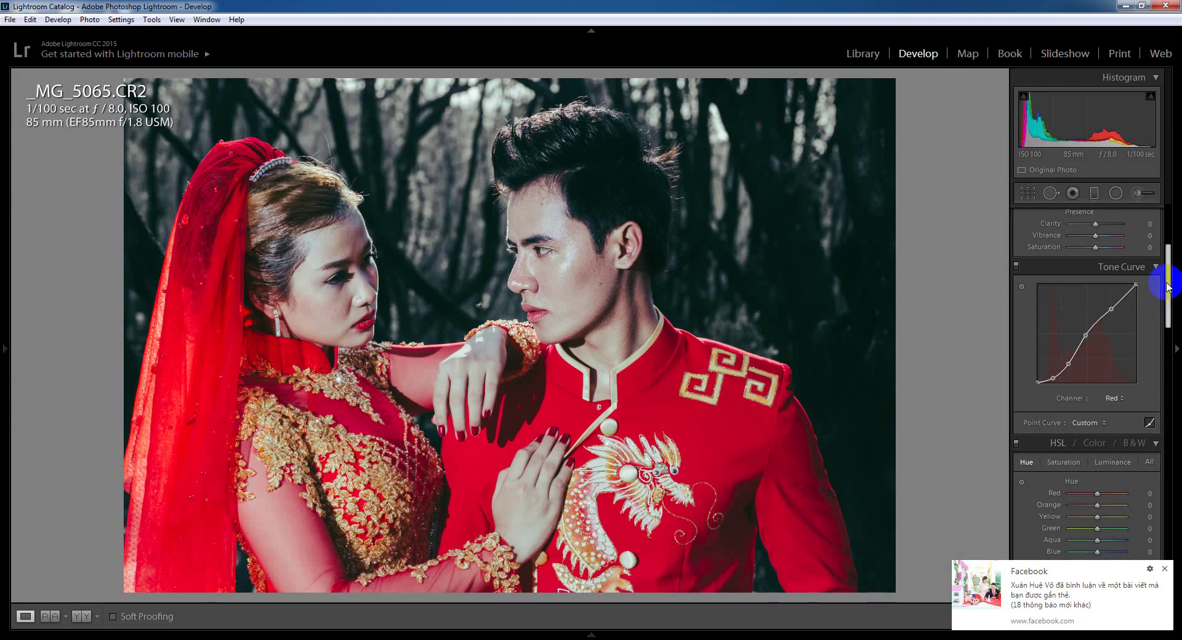
Step: Set split-toning highlights to Hue 36 and Saturation 10
left_click_drag(1169, 296, 1171, 329)
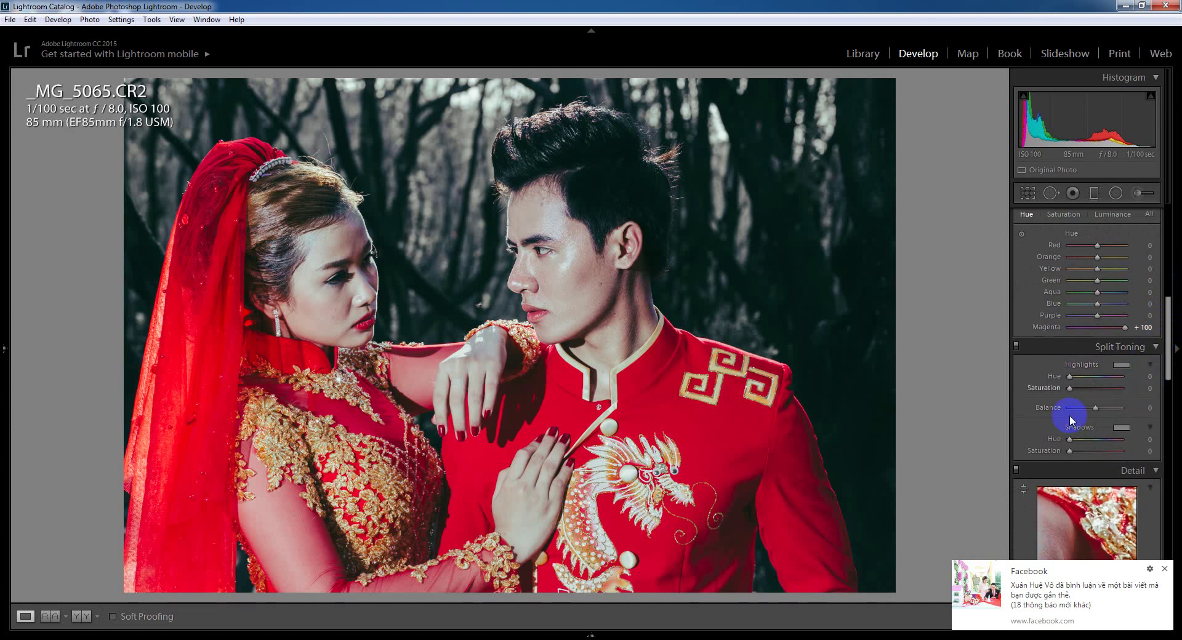
left_click(1164, 569)
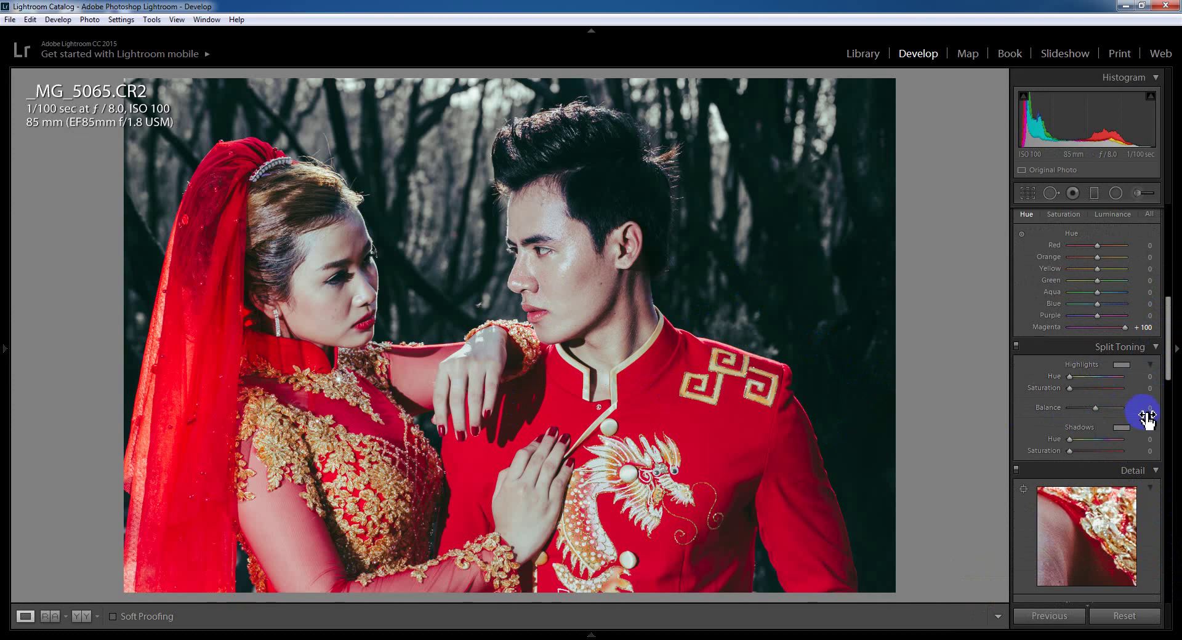
left_click(1148, 376)
type("36")
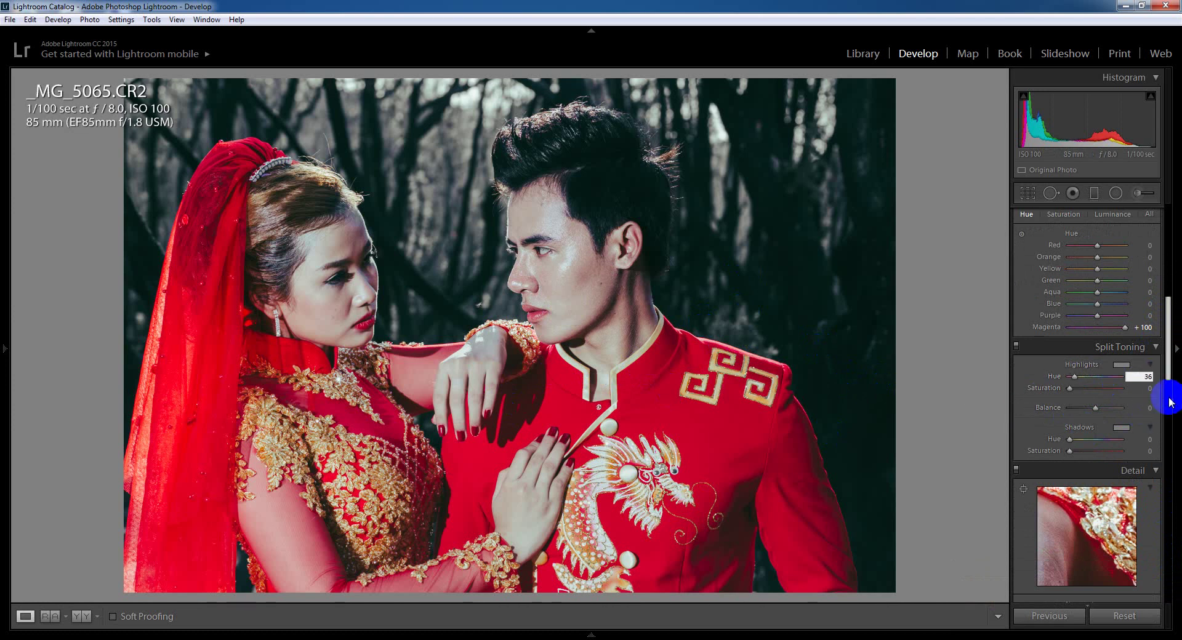
left_click(1150, 388)
type("10")
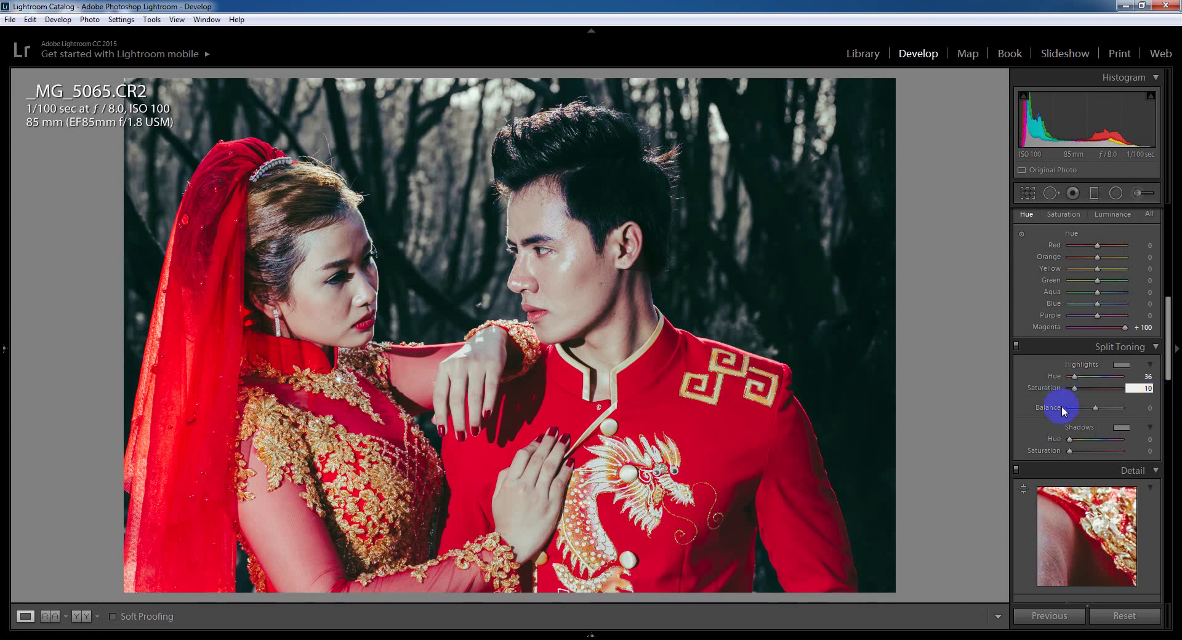
Step: Set split-toning shadows to Hue 206 with Saturation 25
left_click(1149, 439)
type("206")
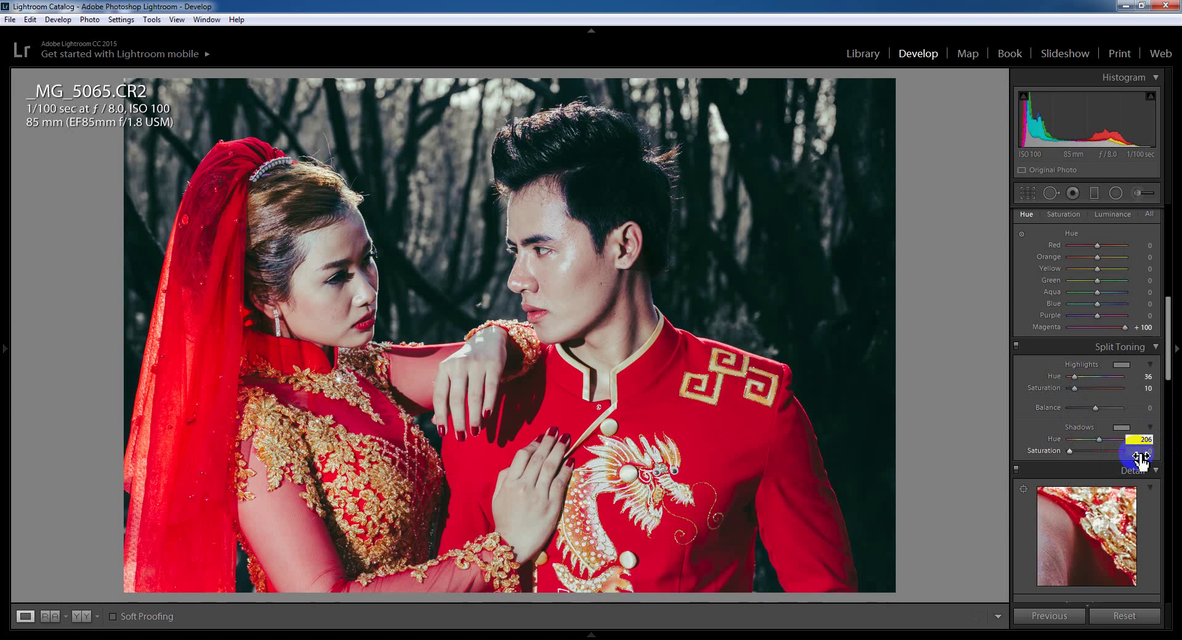
key("Tab")
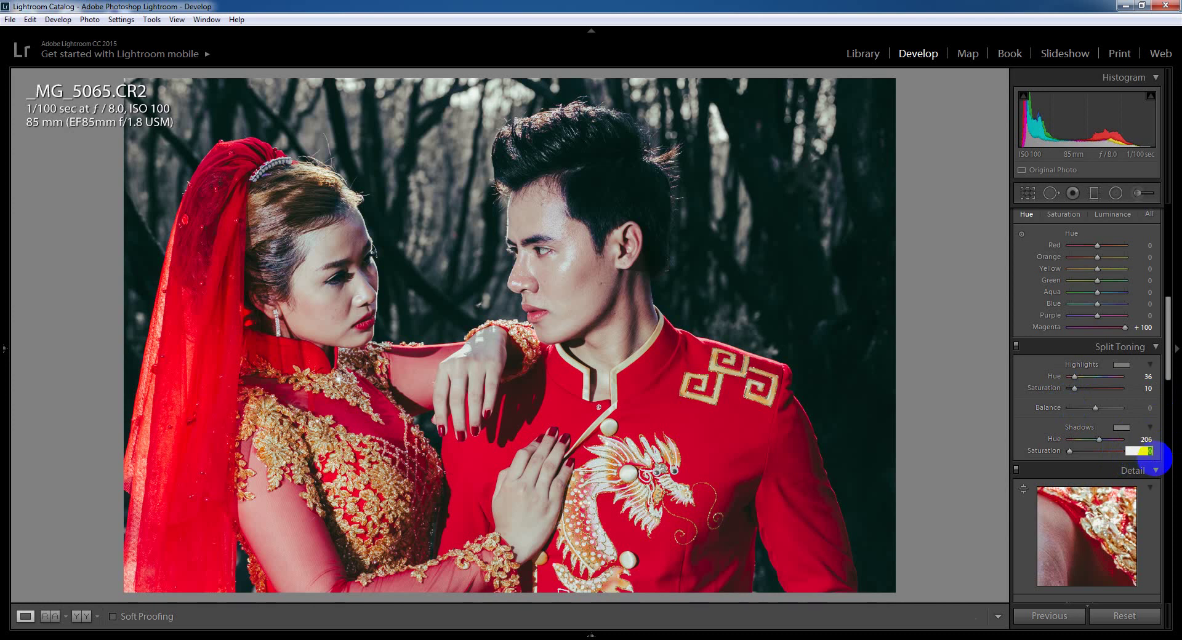
type("20")
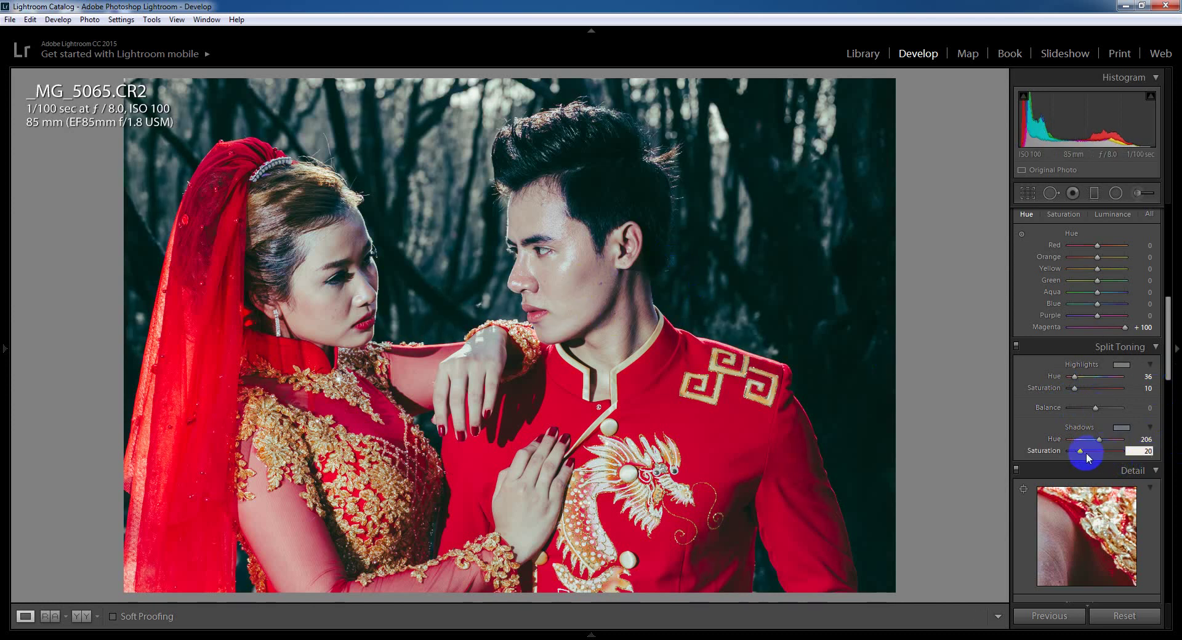
left_click_drag(1082, 452, 1086, 454)
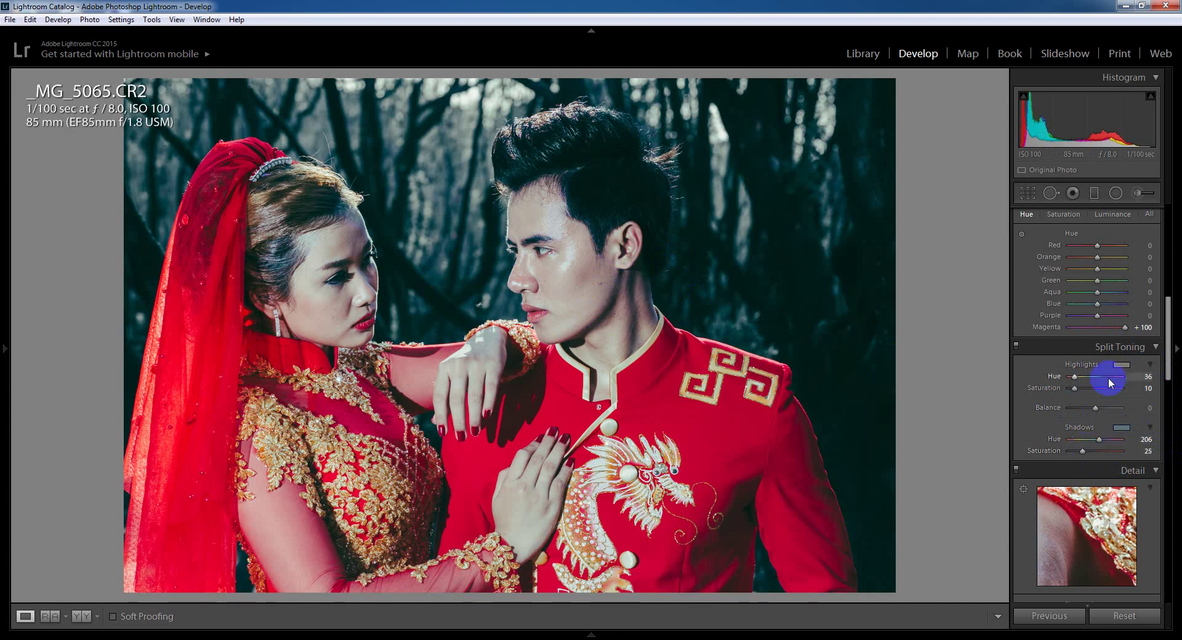
Step: Raise the white balance Temp from 4400 to 5214, checking the man's skin at 1:1
left_click_drag(1168, 335, 1173, 240)
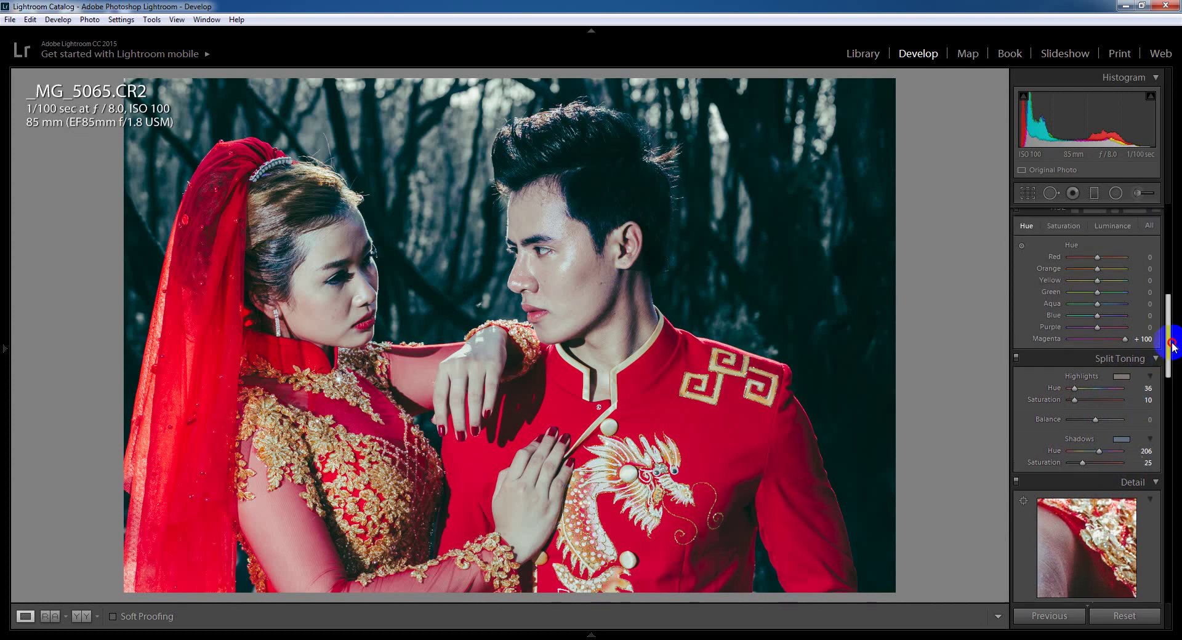
left_click(582, 280)
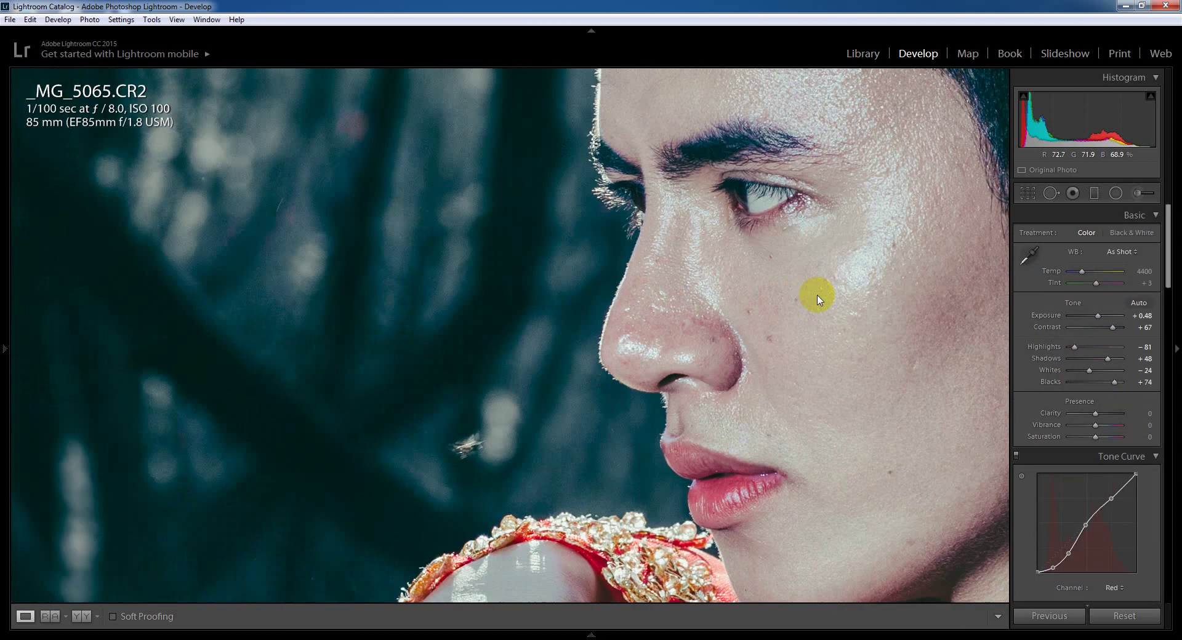
left_click_drag(583, 281, 818, 295)
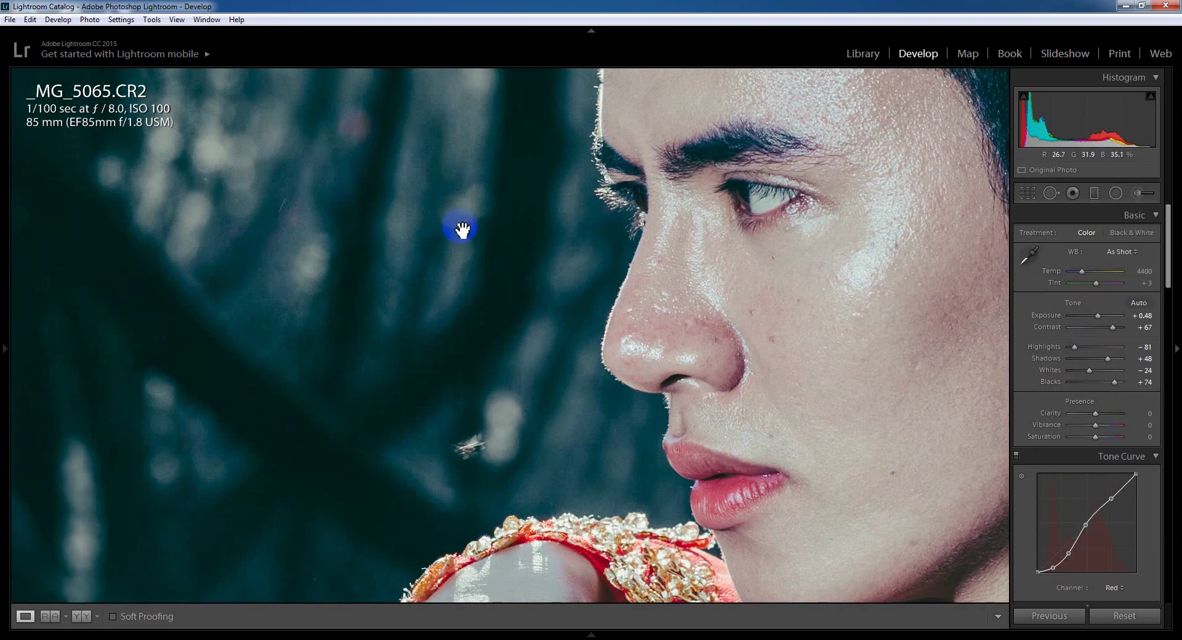
left_click(480, 280)
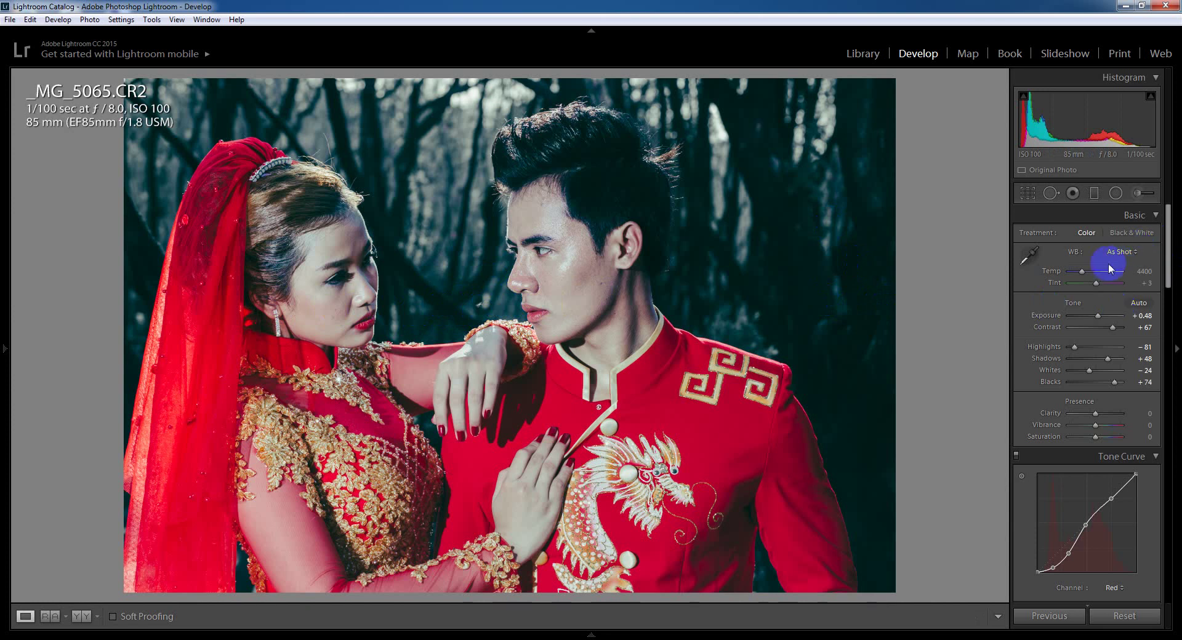
left_click_drag(1085, 274, 1088, 275)
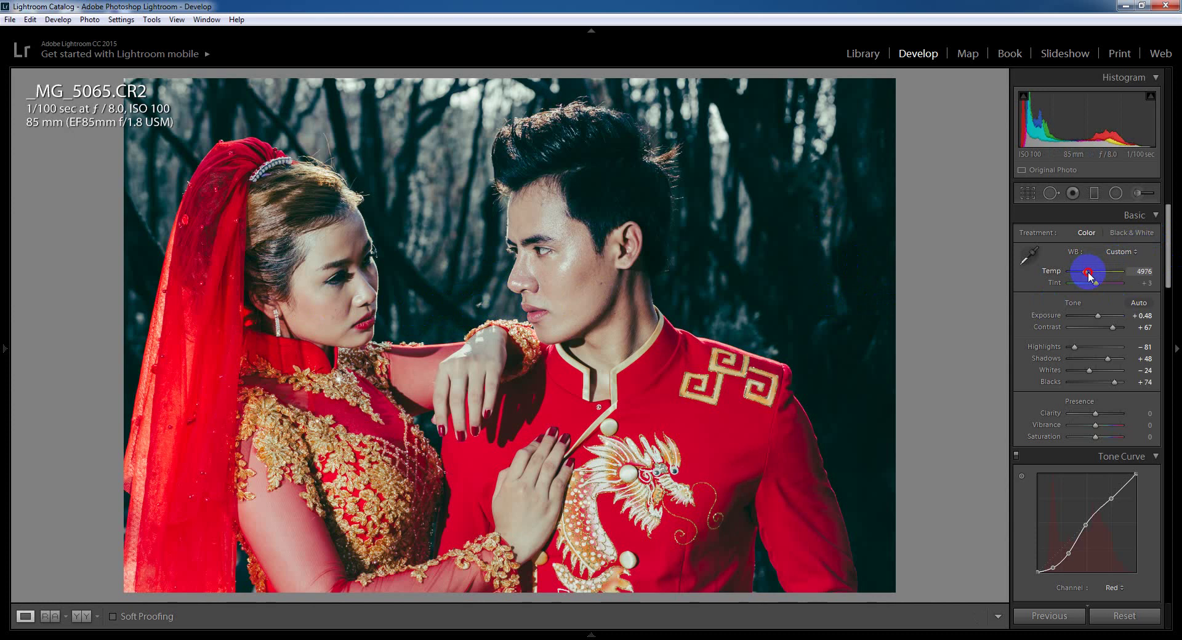
left_click_drag(1088, 275, 1090, 279)
left_click(559, 279)
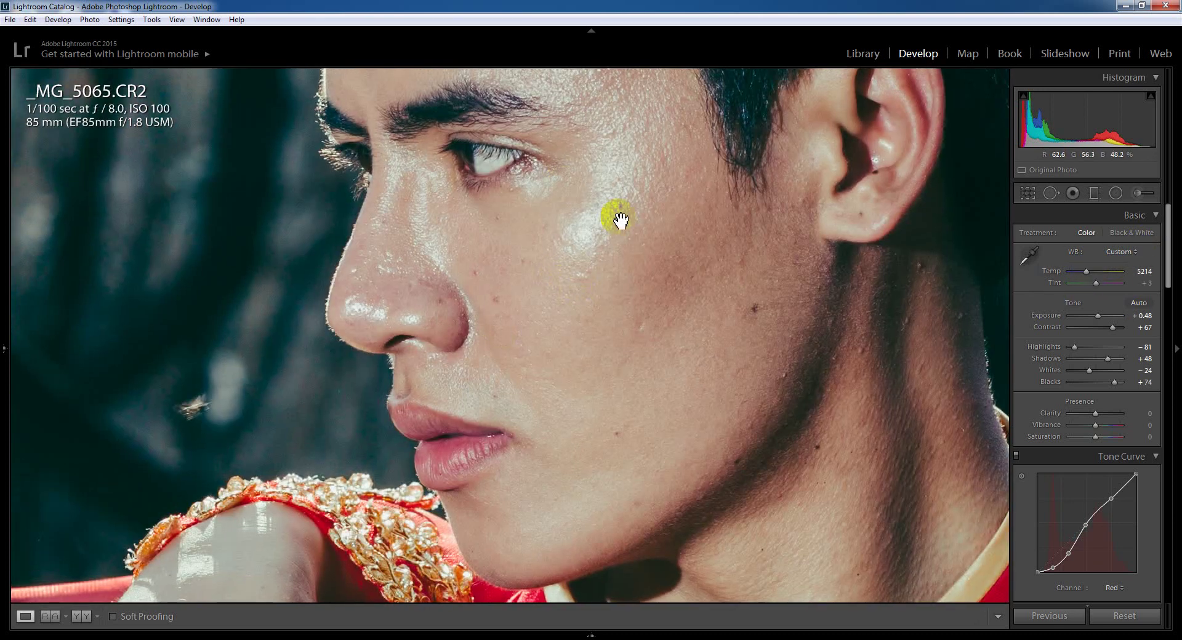
left_click(588, 320)
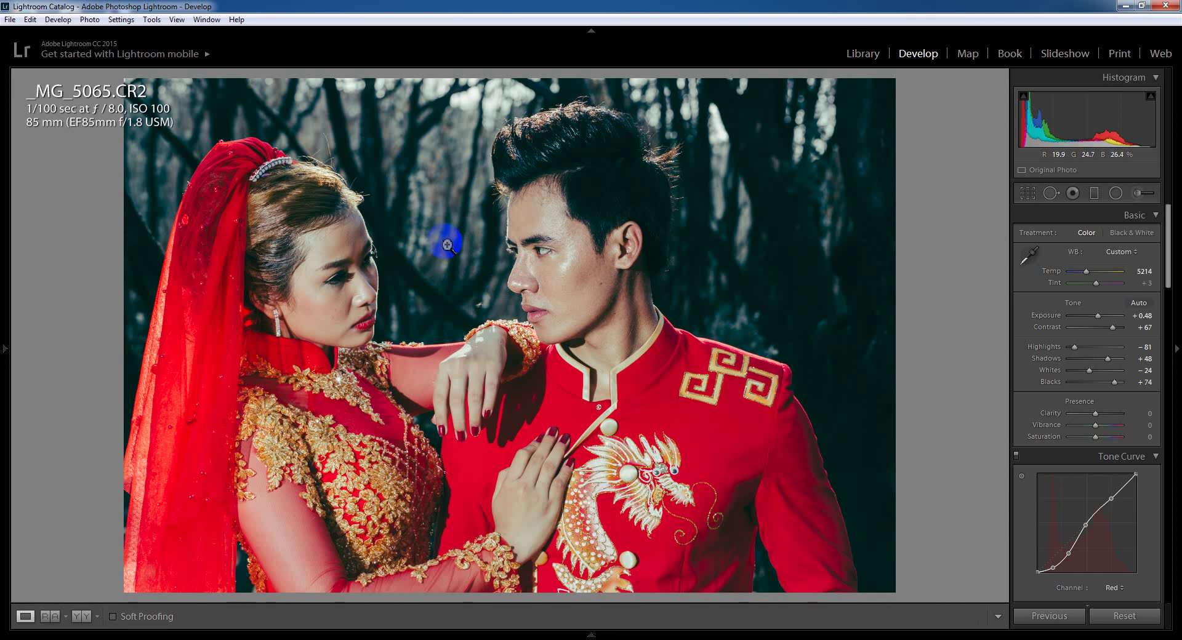
Step: Try the split-toning Balance at both extremes, then settle it at -60
left_click_drag(1169, 264, 1168, 303)
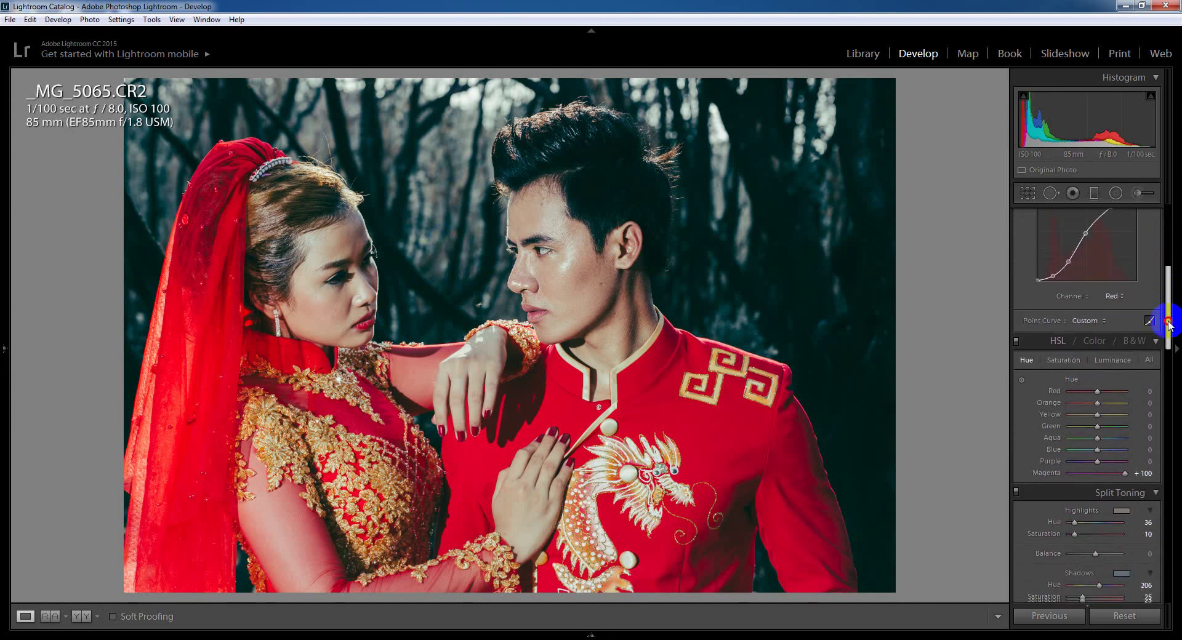
left_click_drag(1168, 303, 1167, 337)
left_click(1090, 435)
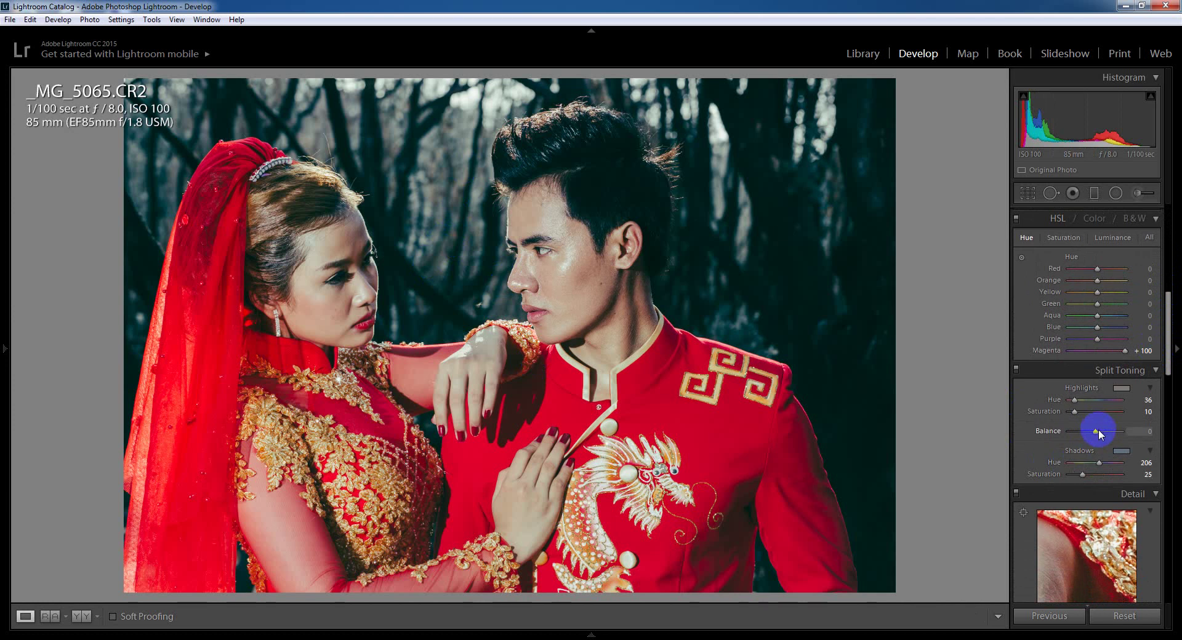
left_click_drag(1089, 435, 1078, 434)
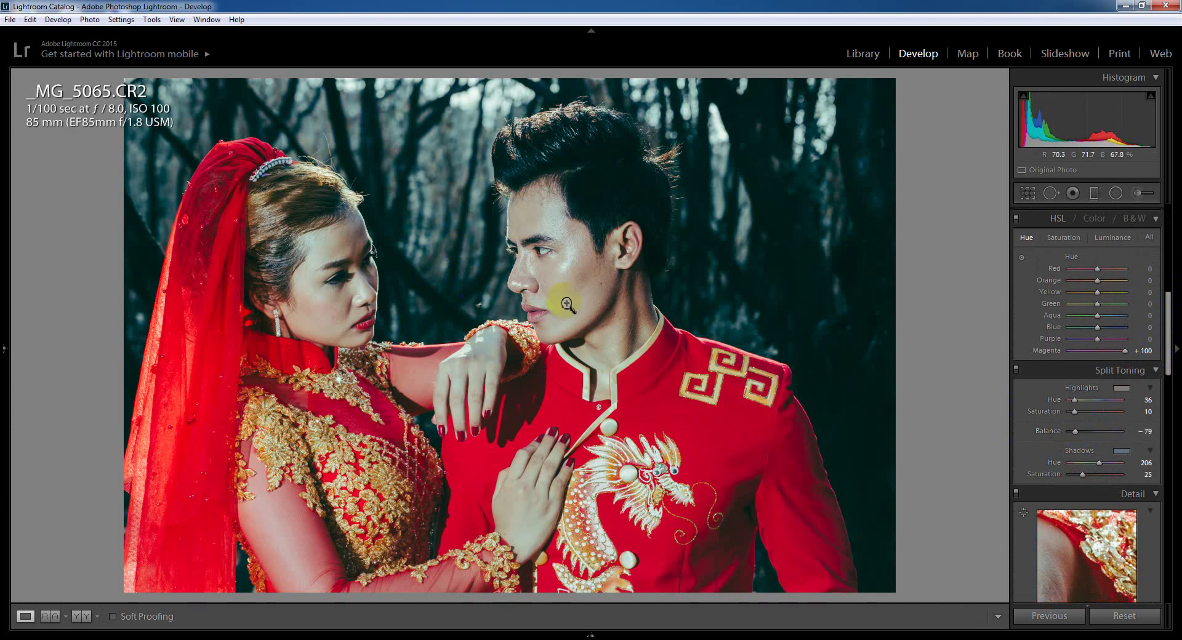
left_click(1034, 386)
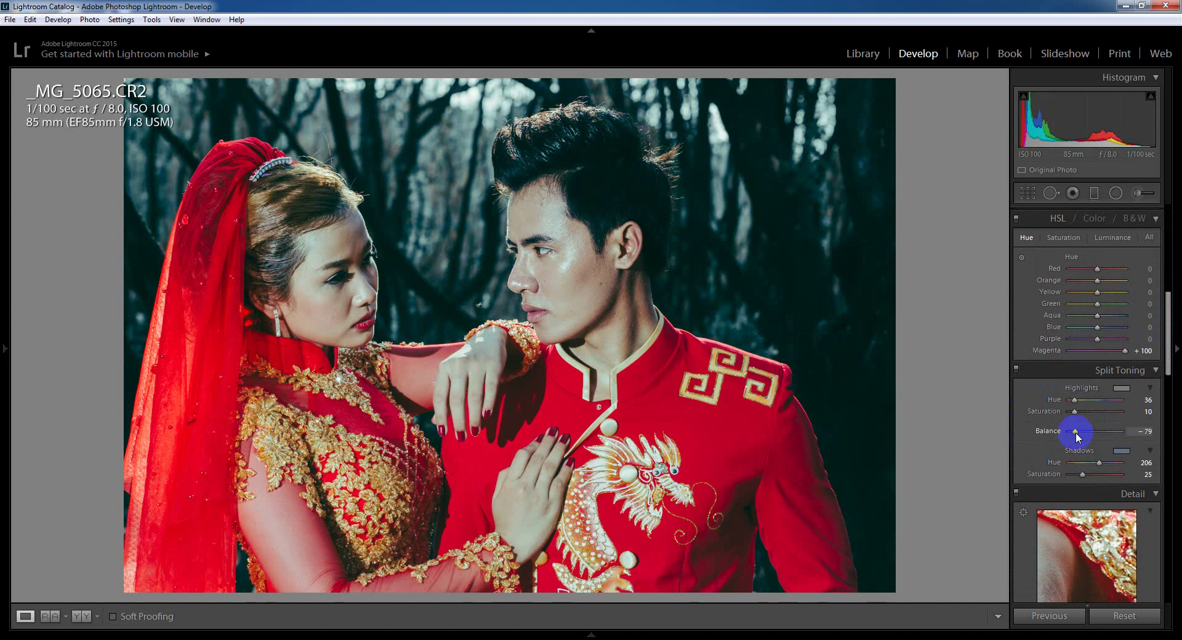
left_click_drag(1076, 432, 1151, 432)
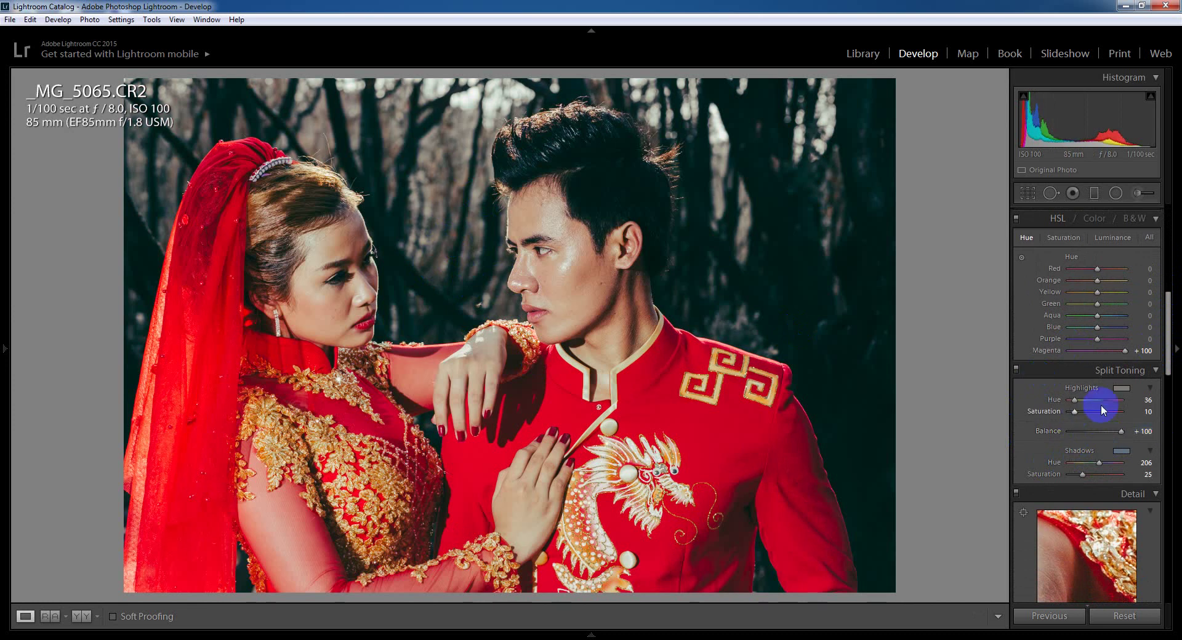
left_click_drag(1121, 431, 1067, 433)
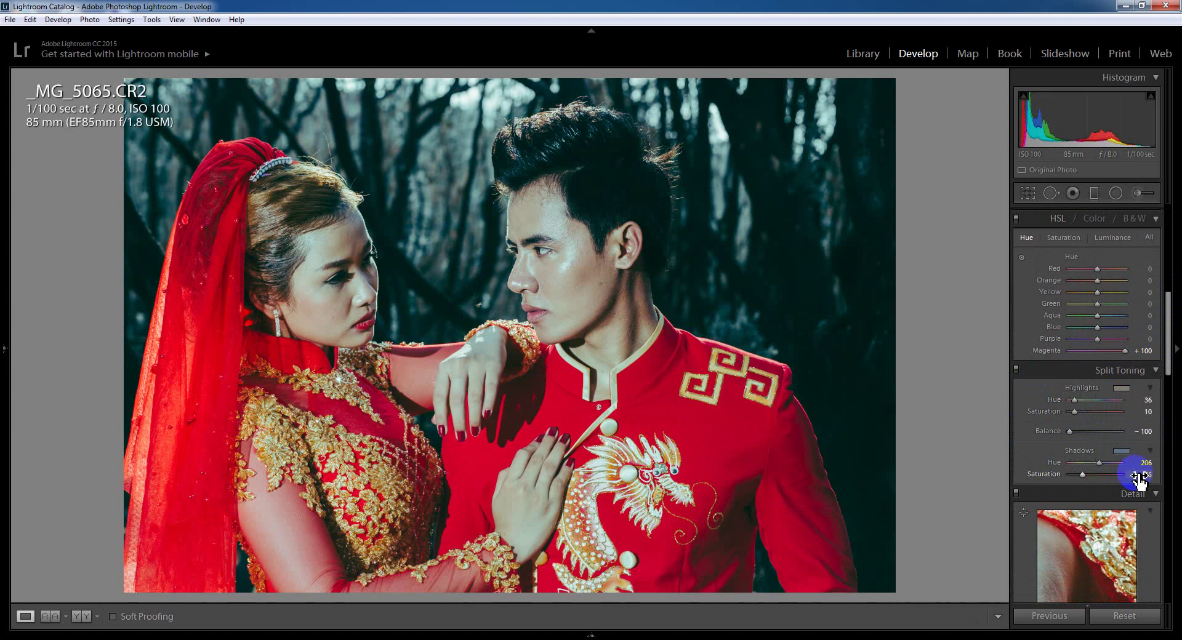
left_click_drag(1069, 432, 1081, 434)
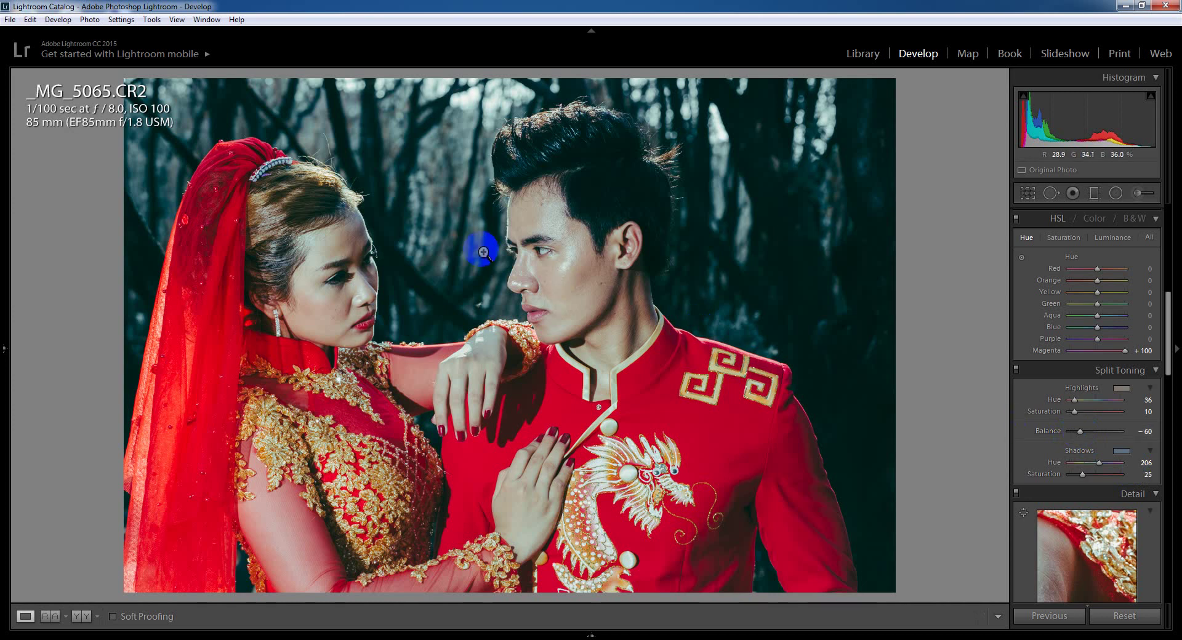
left_click(564, 292)
left_click(648, 277)
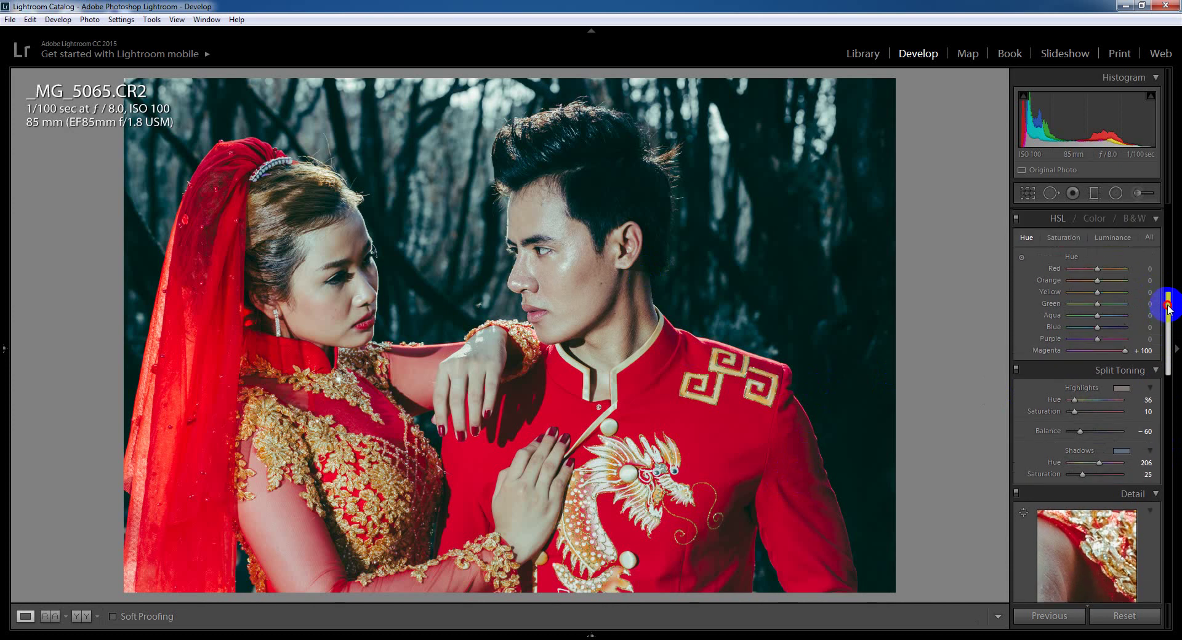
Step: Inspect both faces at 1:1 and raise sharpening Amount to 59
left_click(590, 295)
left_click_drag(601, 295, 596, 329)
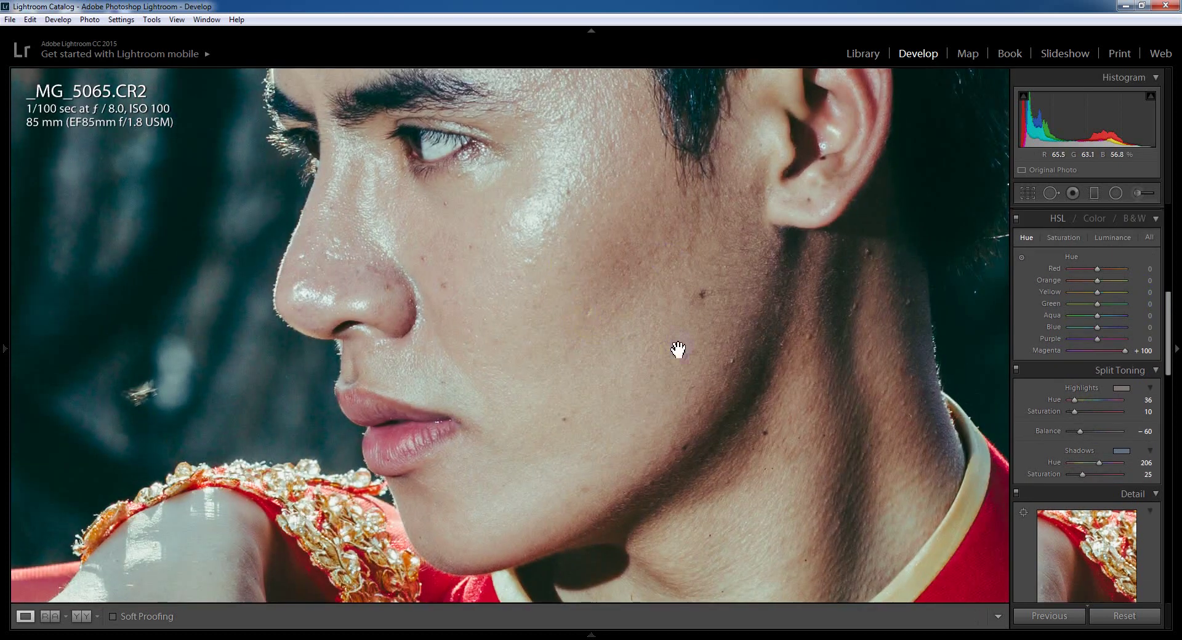
left_click(342, 329)
left_click(471, 323)
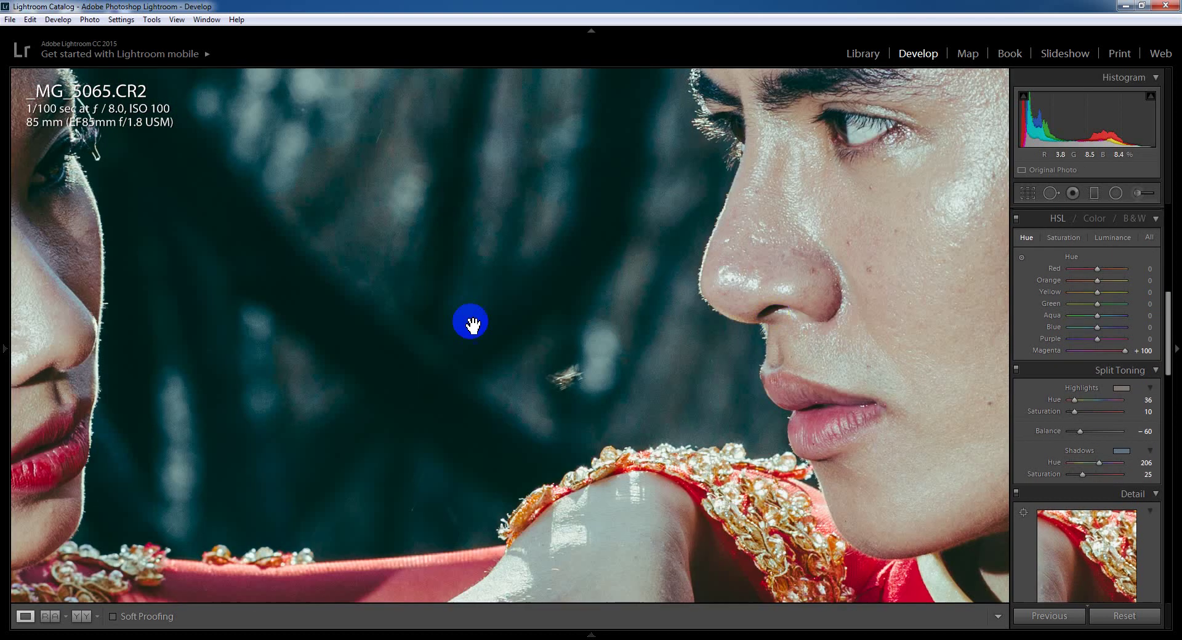
left_click(733, 283)
left_click(686, 271)
left_click(800, 277)
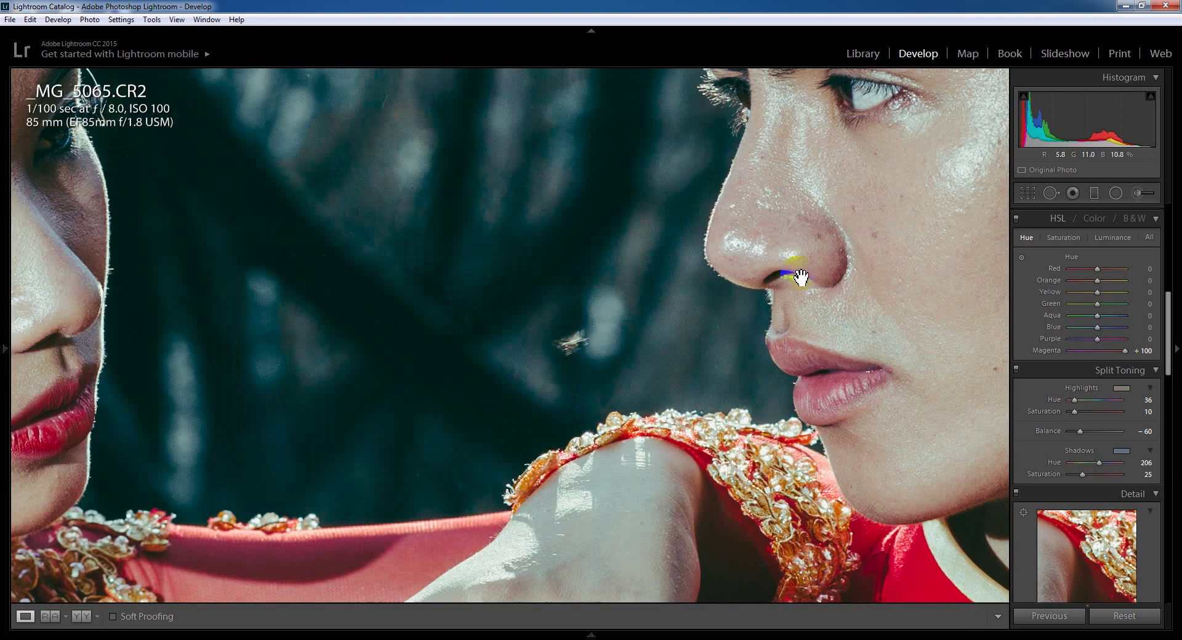
left_click(673, 264)
left_click(713, 327)
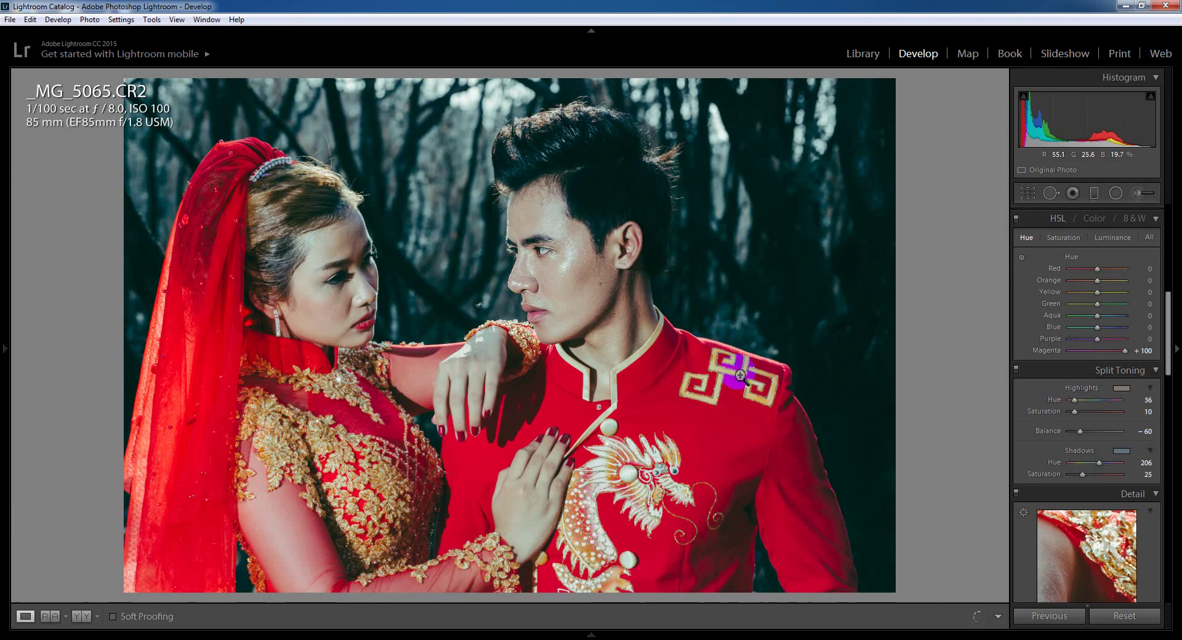
left_click(626, 321)
left_click_drag(1169, 295, 1169, 356)
left_click_drag(1078, 403, 1091, 403)
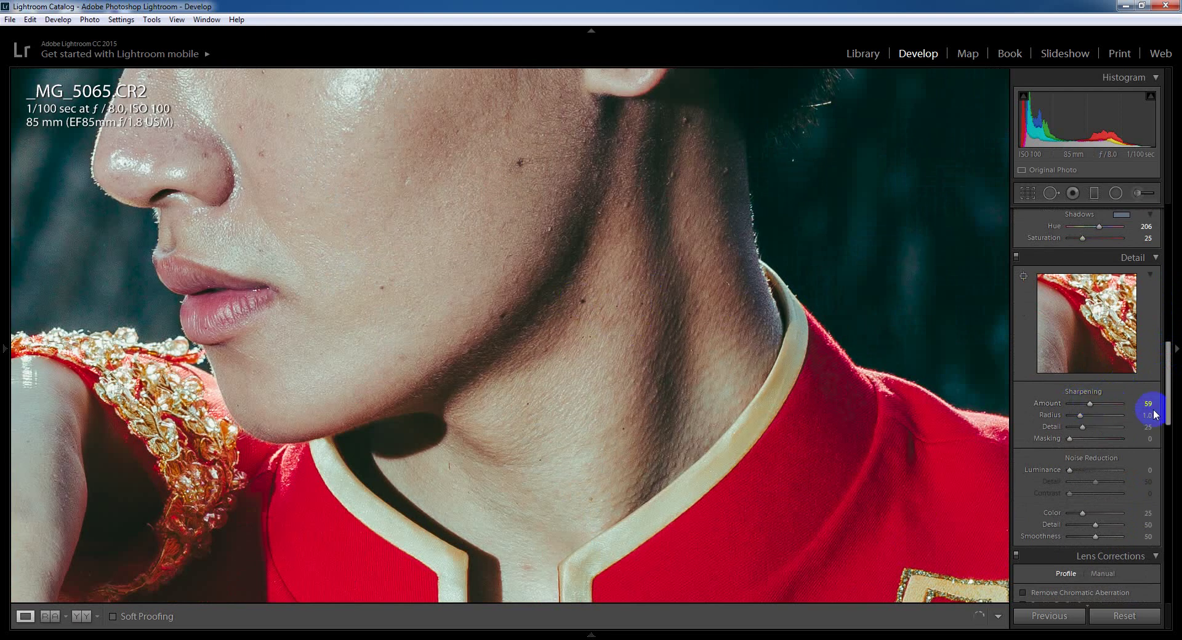
Step: Set sharpening Masking to 32 and colour noise reduction to 75
left_click_drag(1168, 382, 1168, 389)
mouse_move(1078, 413)
left_mouse_down()
mouse_move(1106, 413)
mouse_move(1094, 419)
left_mouse_up()
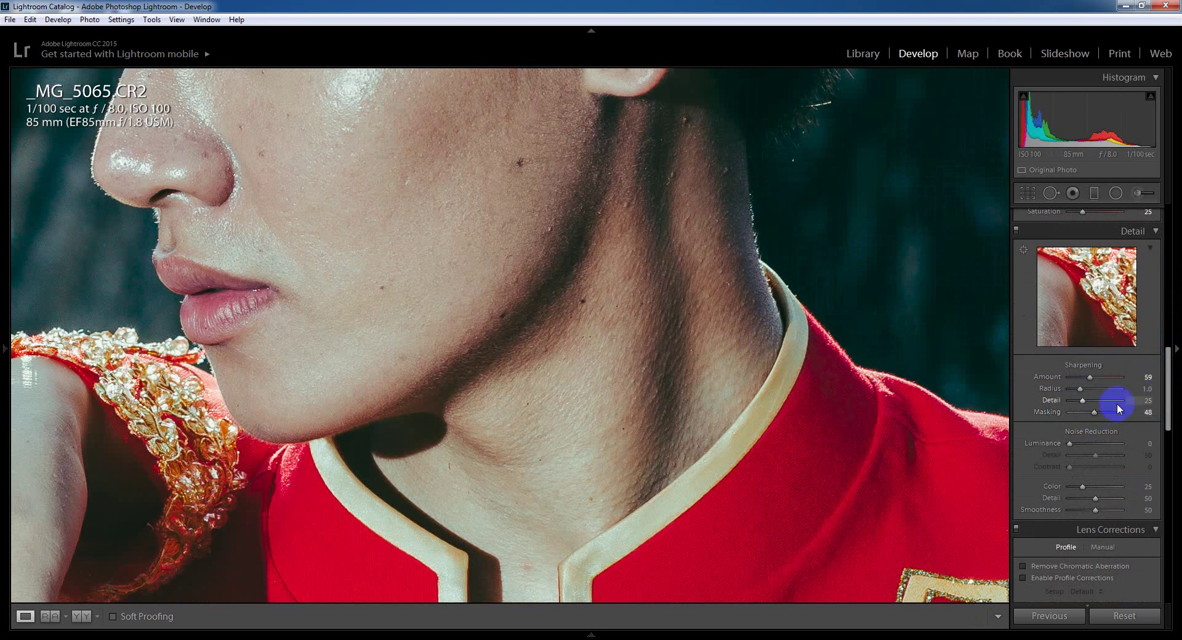
left_click_drag(404, 221, 614, 350)
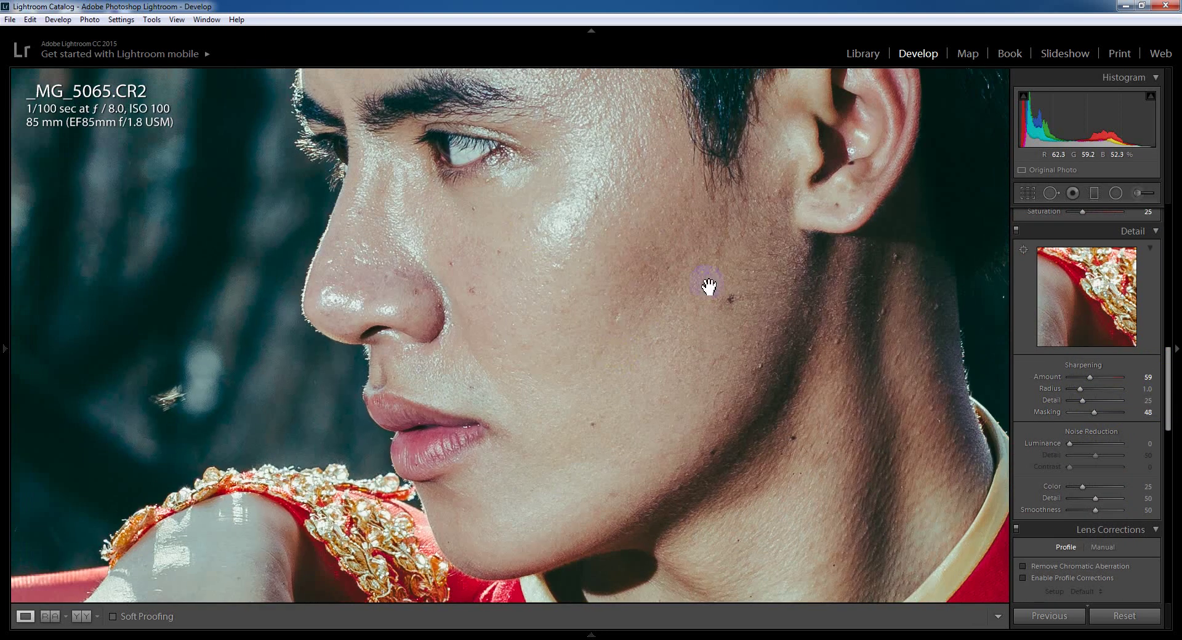
mouse_move(1066, 411)
left_mouse_down()
mouse_move(1130, 415)
mouse_move(1097, 417)
left_mouse_up()
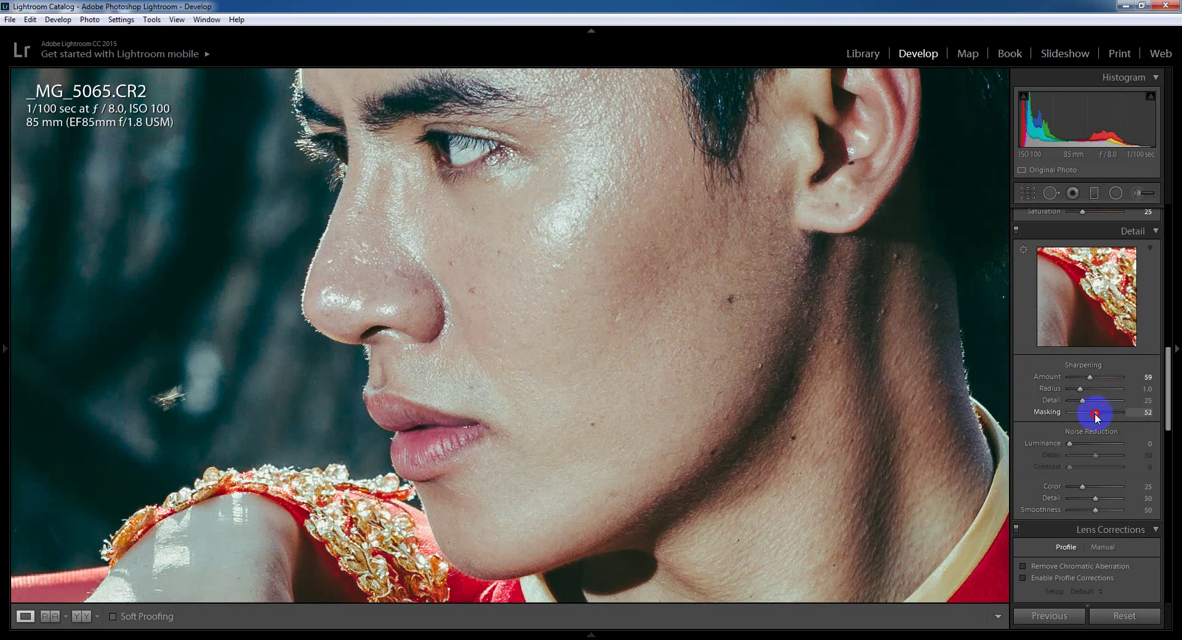
left_click_drag(1096, 417, 1094, 418)
left_click_drag(1093, 416, 1090, 416)
left_click_drag(1168, 387, 1169, 403)
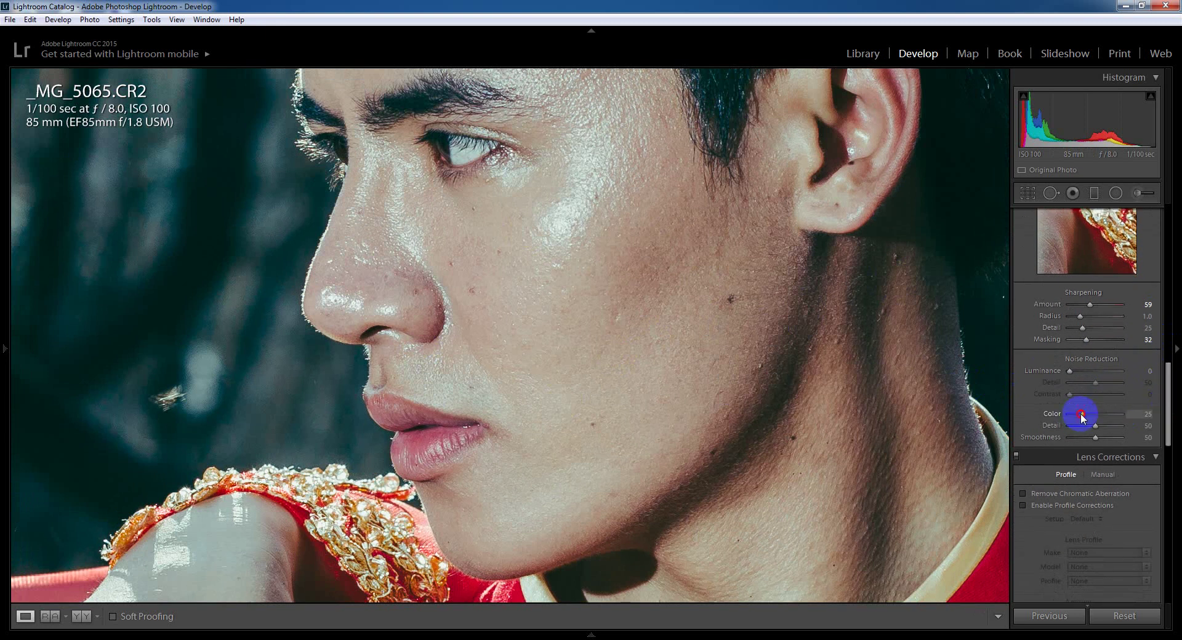
left_click_drag(1082, 414, 1107, 414)
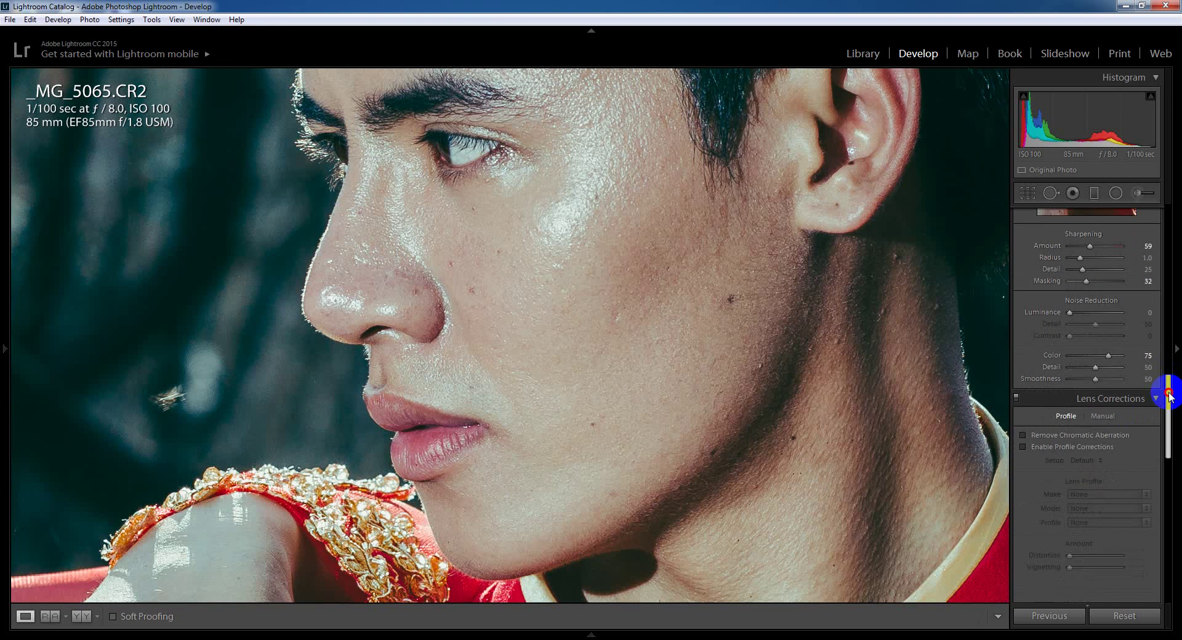
Step: Enable Remove Chromatic Aberration and the Canon EF 85mm lens profile corrections
left_click_drag(1168, 386, 1167, 413)
left_click(1023, 353)
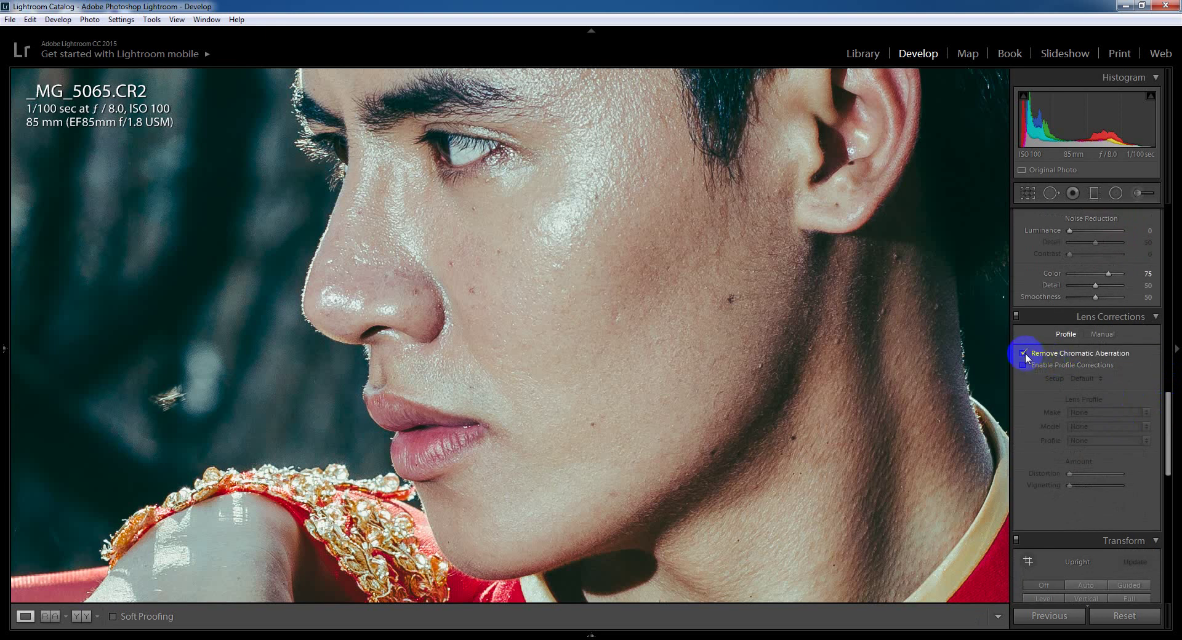
left_click(670, 331)
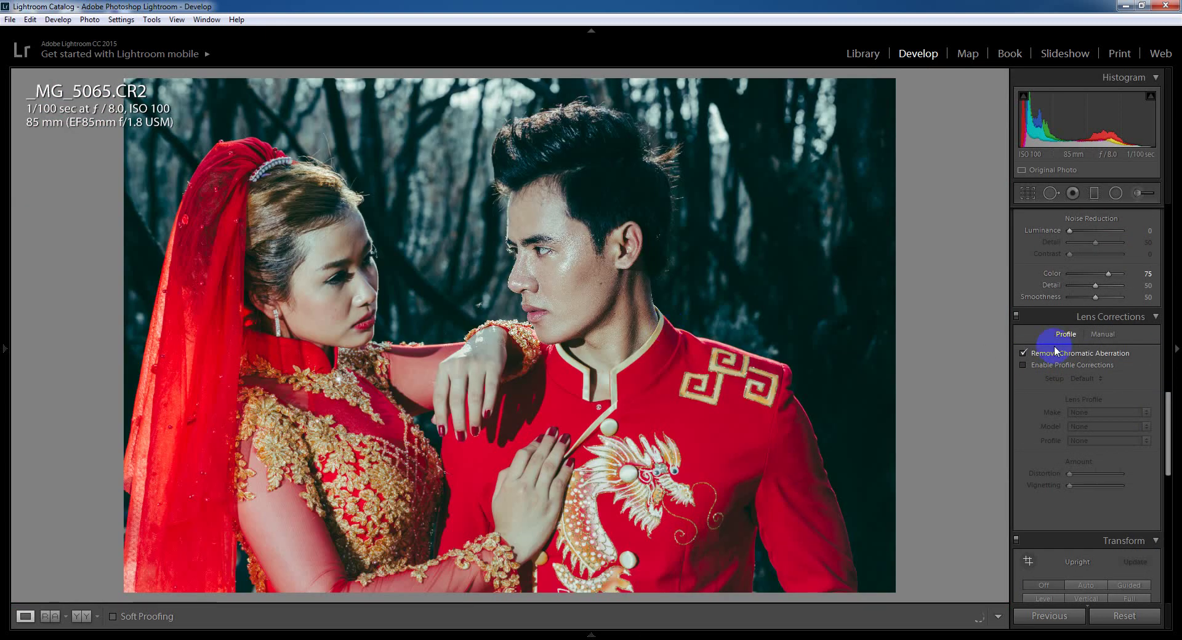
left_click(1023, 365)
left_click(1023, 365)
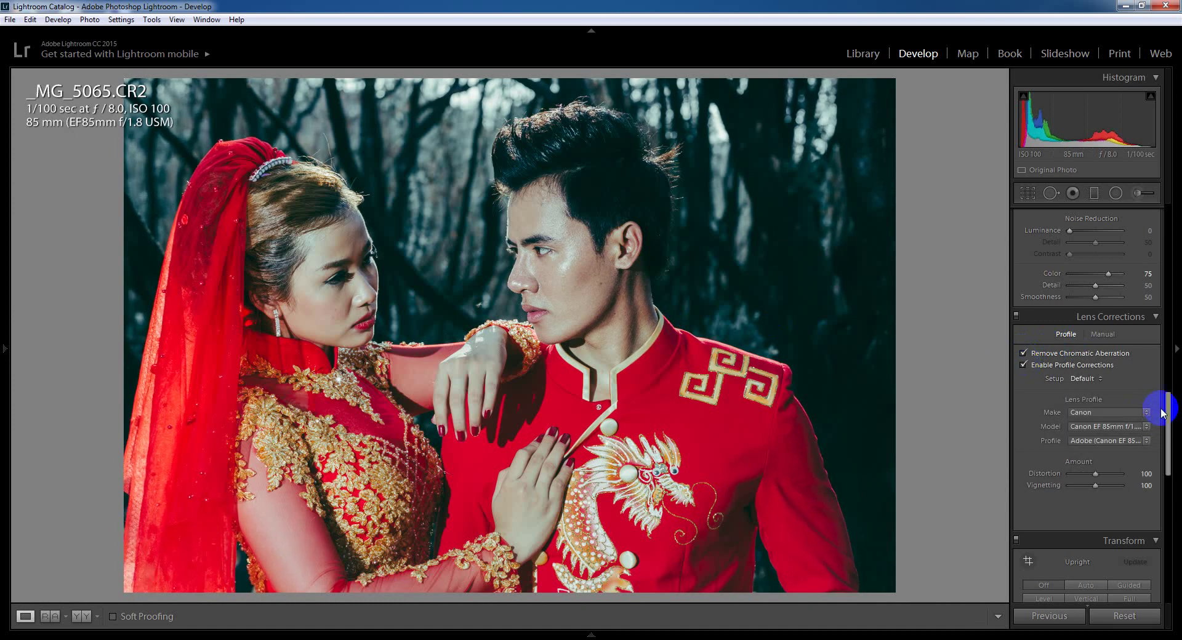
left_click_drag(1167, 416, 1169, 523)
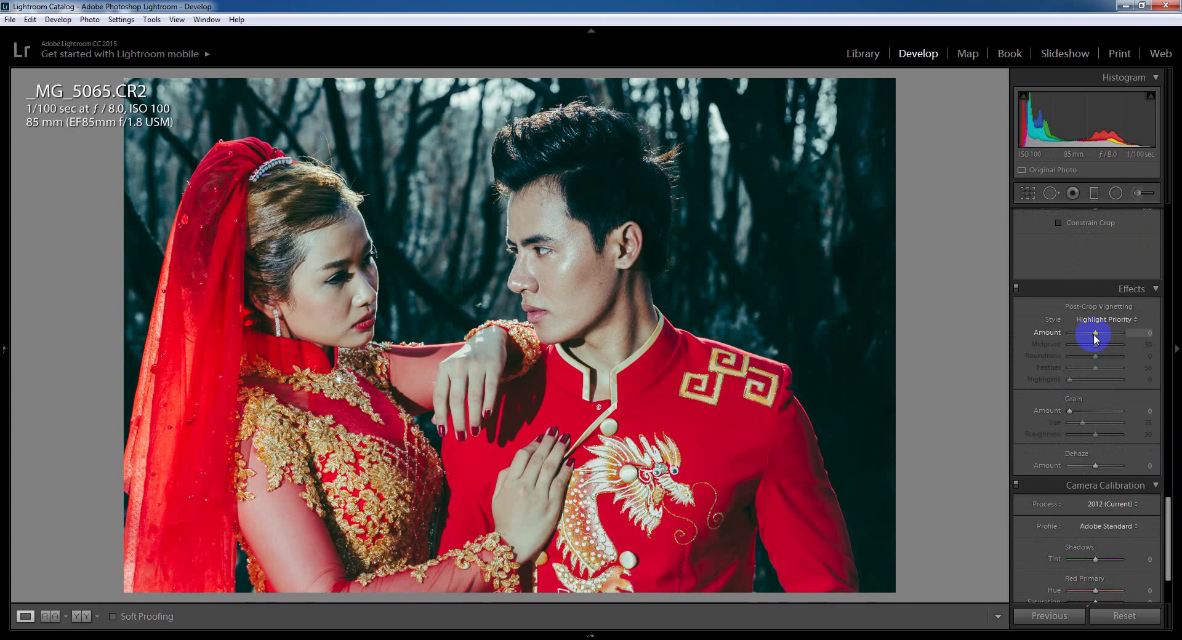
Step: Add a post-crop vignette with Amount -12 and Midpoint 20
left_click_drag(1094, 335, 1090, 337)
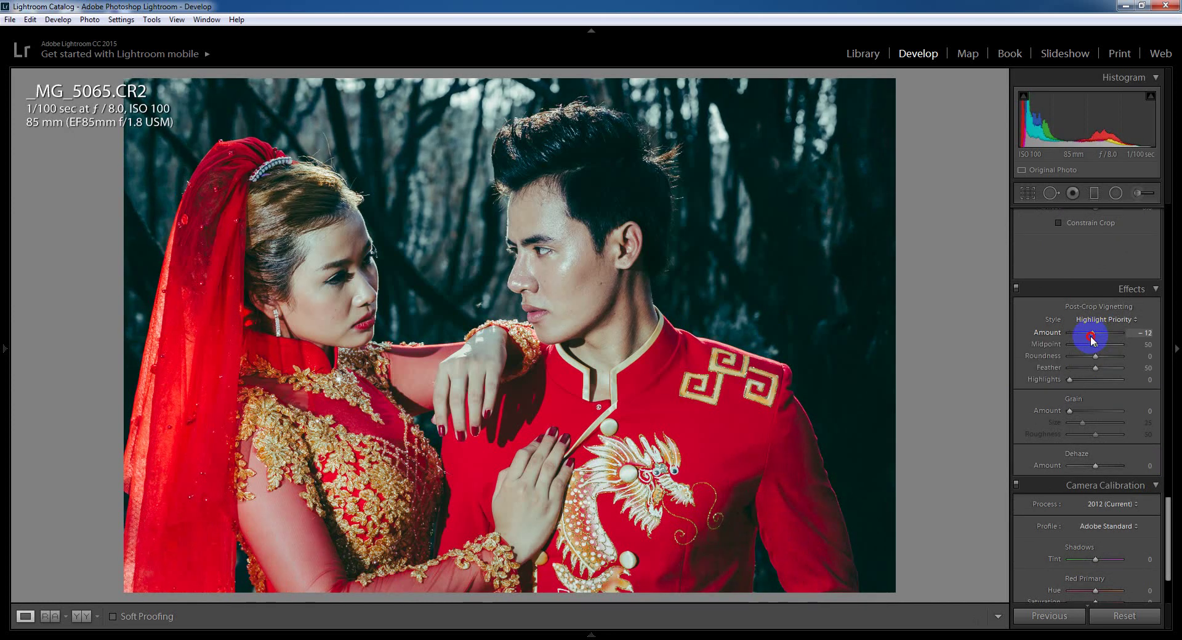
left_click_drag(1095, 345, 1079, 346)
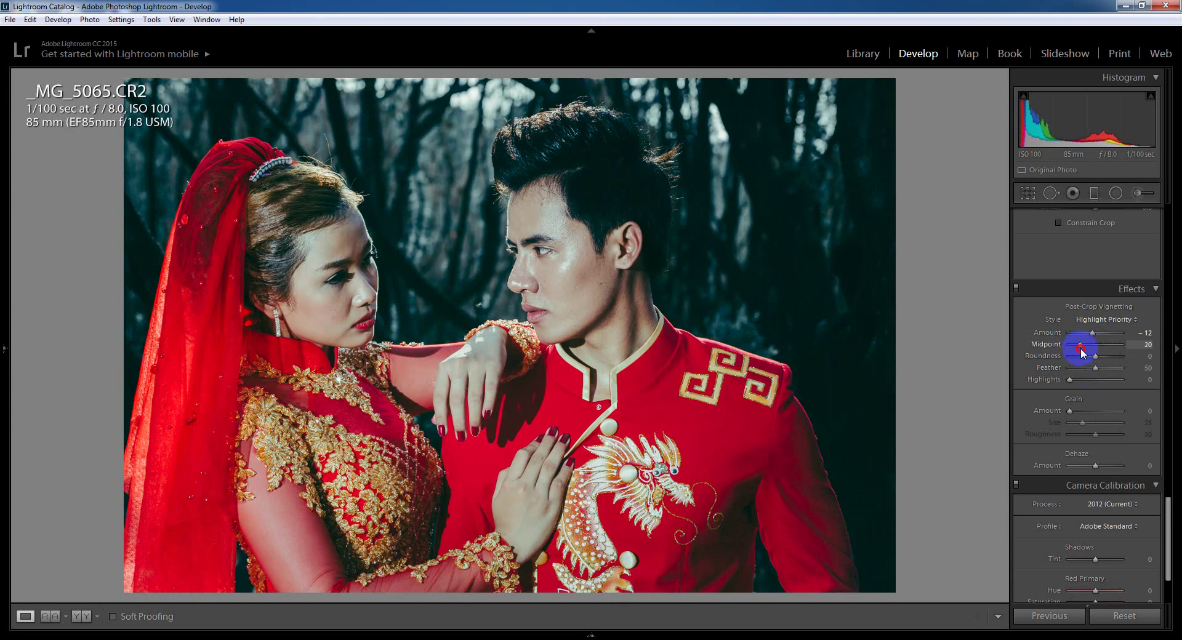
left_click_drag(1169, 523, 1169, 520)
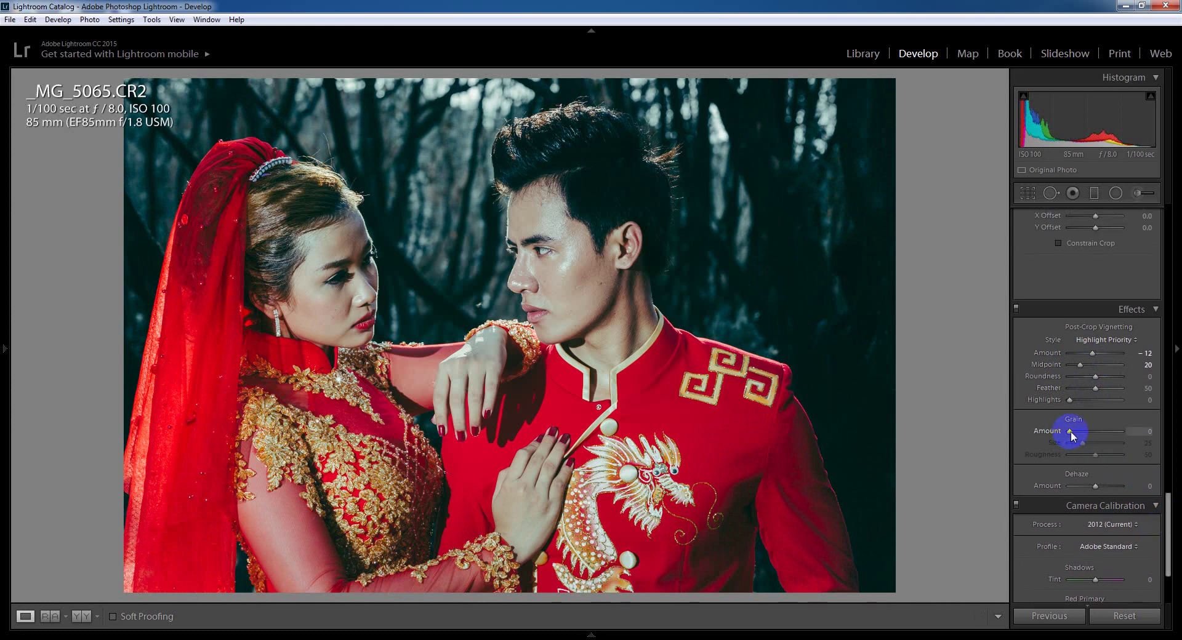
Step: Add grain with Amount 17, Size 29 and Roughness 58, checking the man's face at 1:1
left_click(589, 268)
left_click_drag(576, 356, 625, 326)
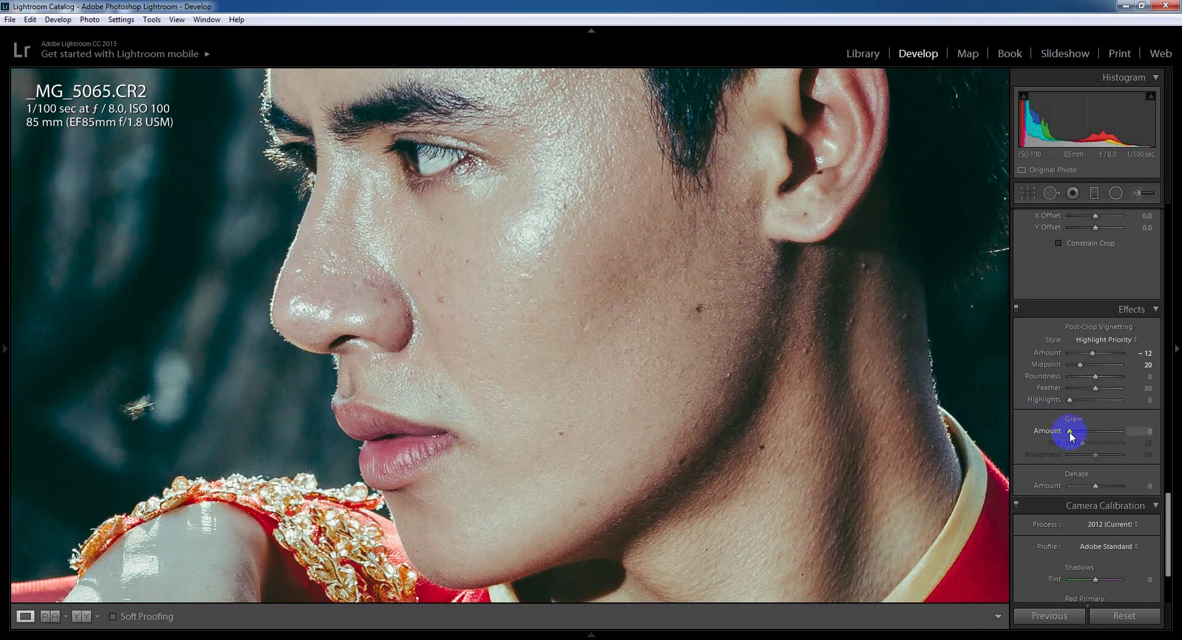
left_click_drag(1070, 434, 1076, 436)
left_click_drag(1084, 447, 1100, 456)
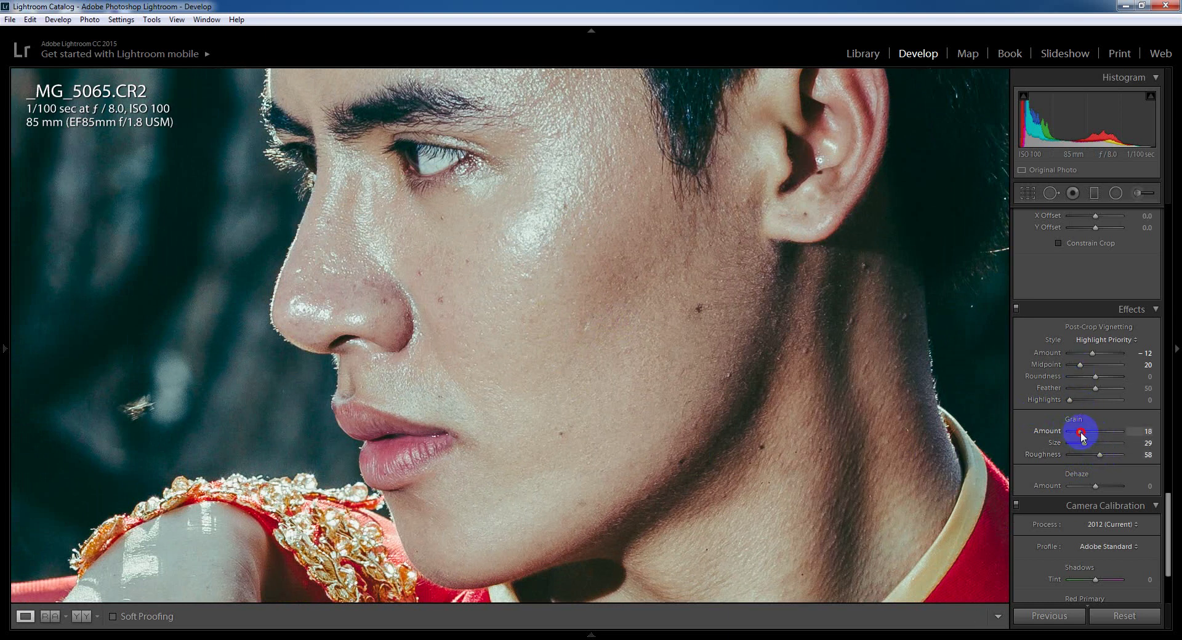
left_click_drag(1082, 435, 1079, 435)
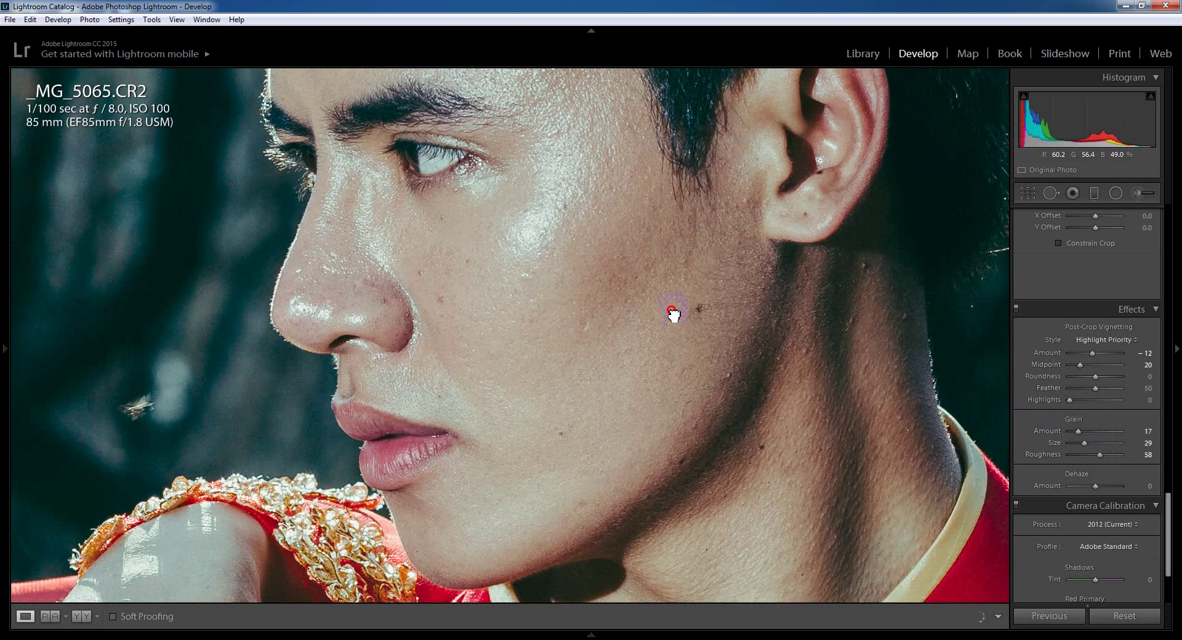
left_click(870, 401)
left_click(310, 298)
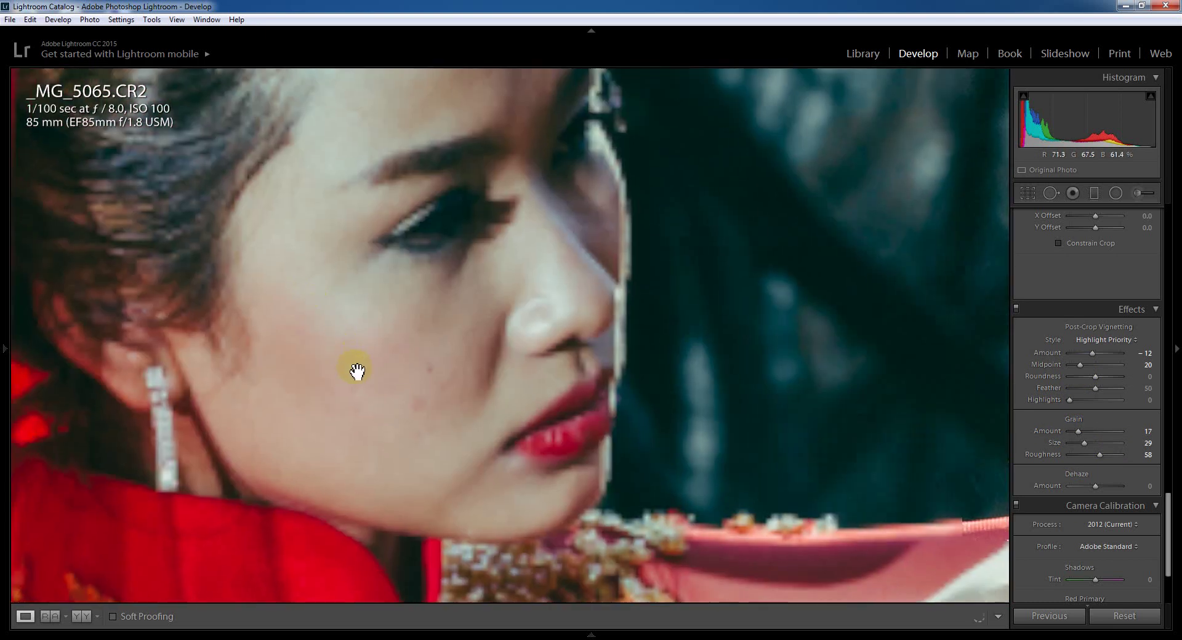
left_click(1099, 615)
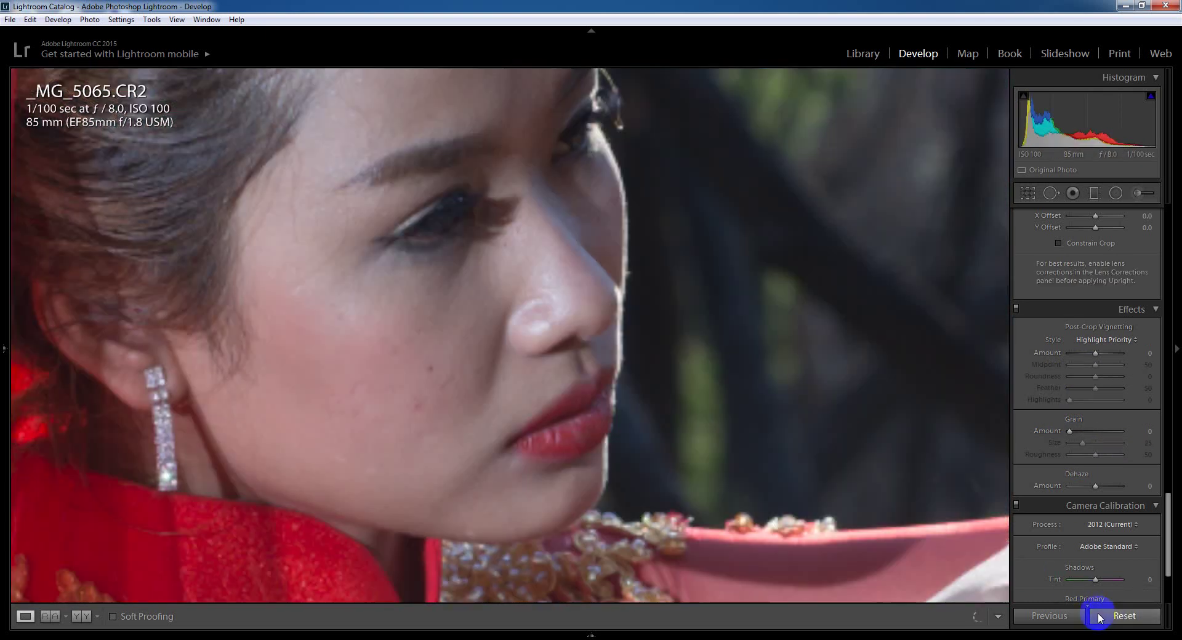
key("ctrl+z")
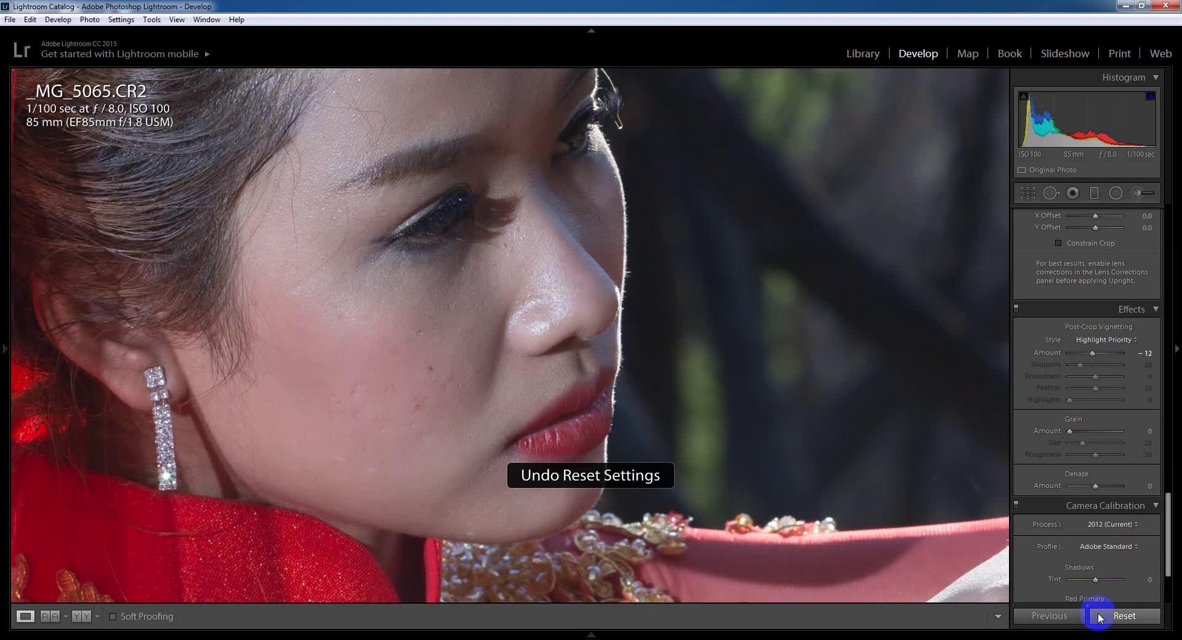
left_click(1099, 616)
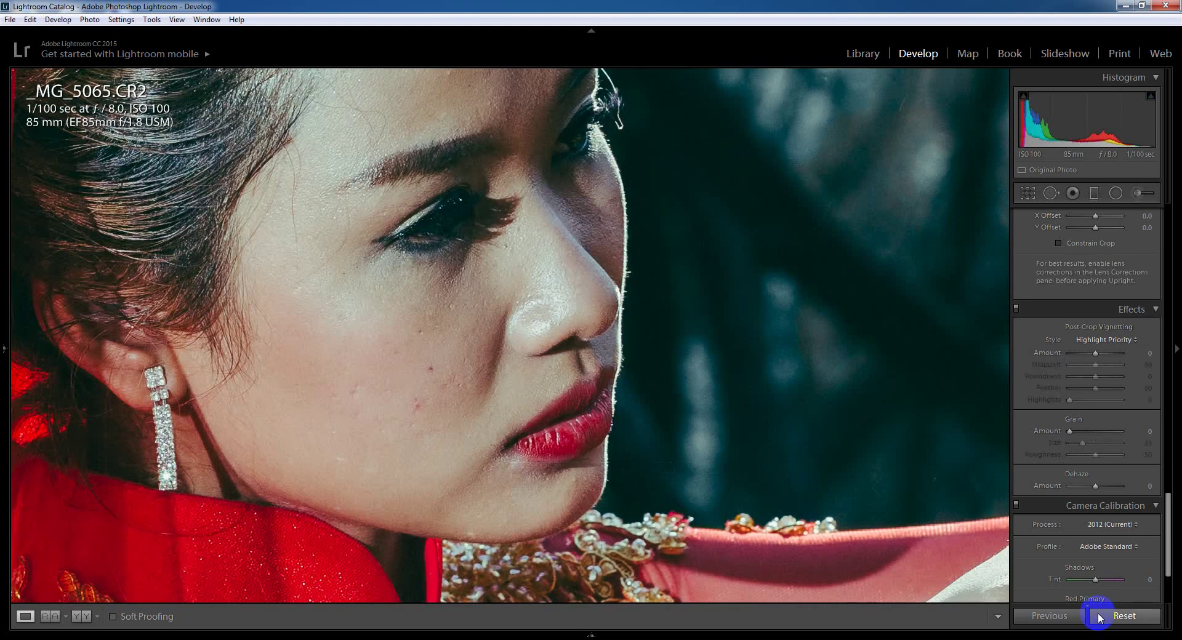
key("ctrl+z")
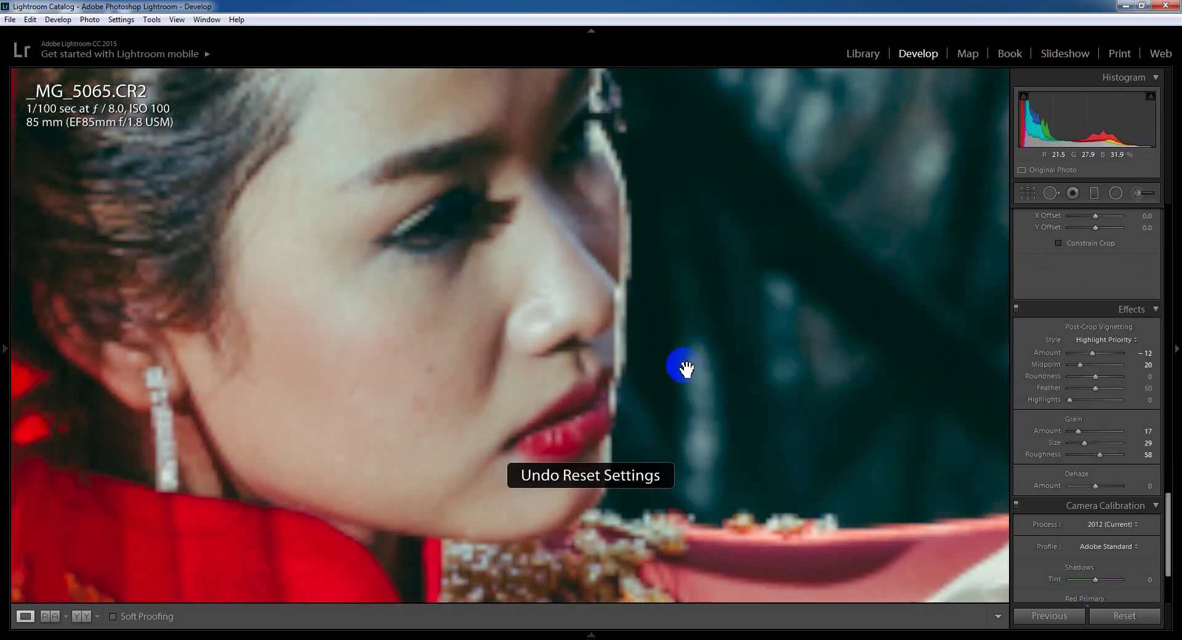
left_click_drag(631, 285, 670, 363)
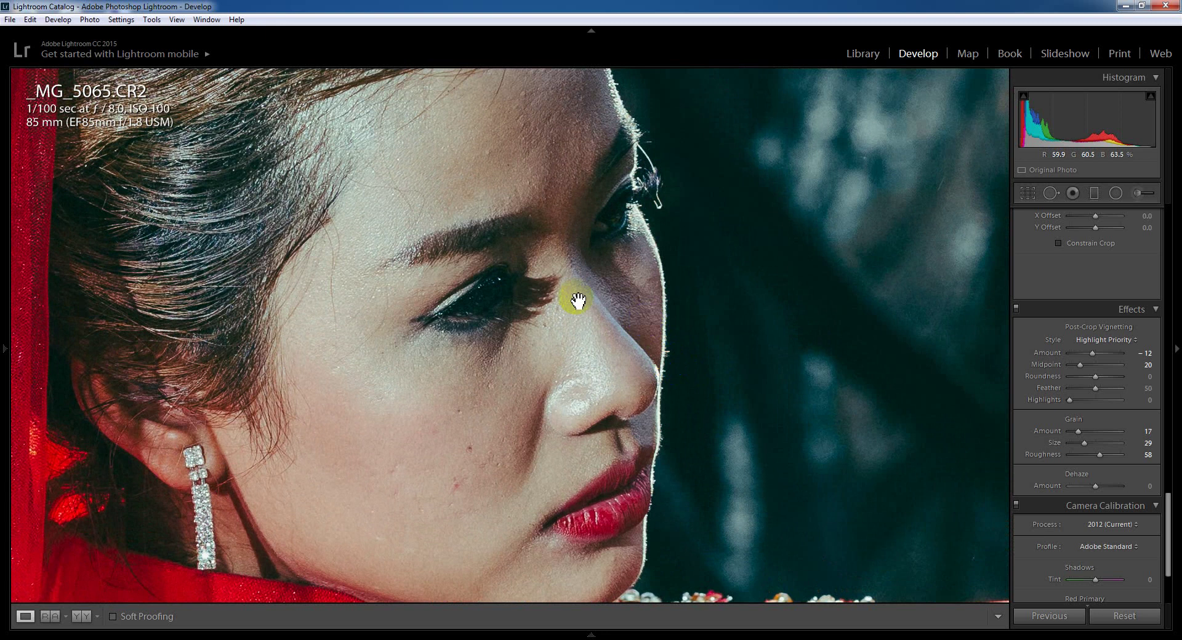
left_click(1106, 618)
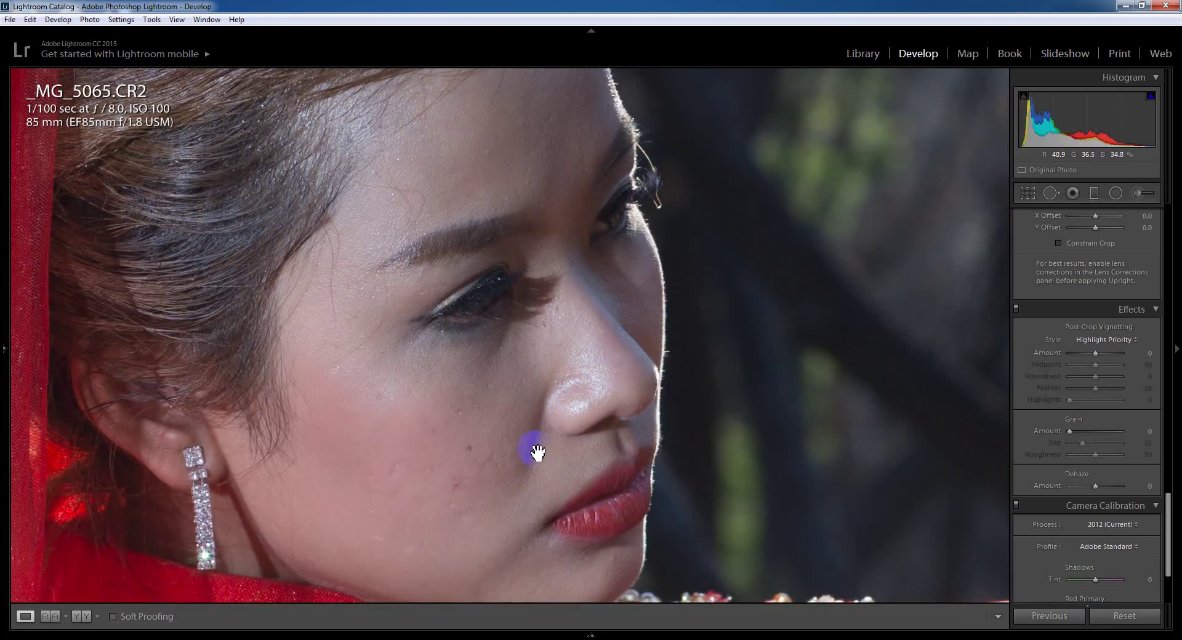
key("ctrl+z")
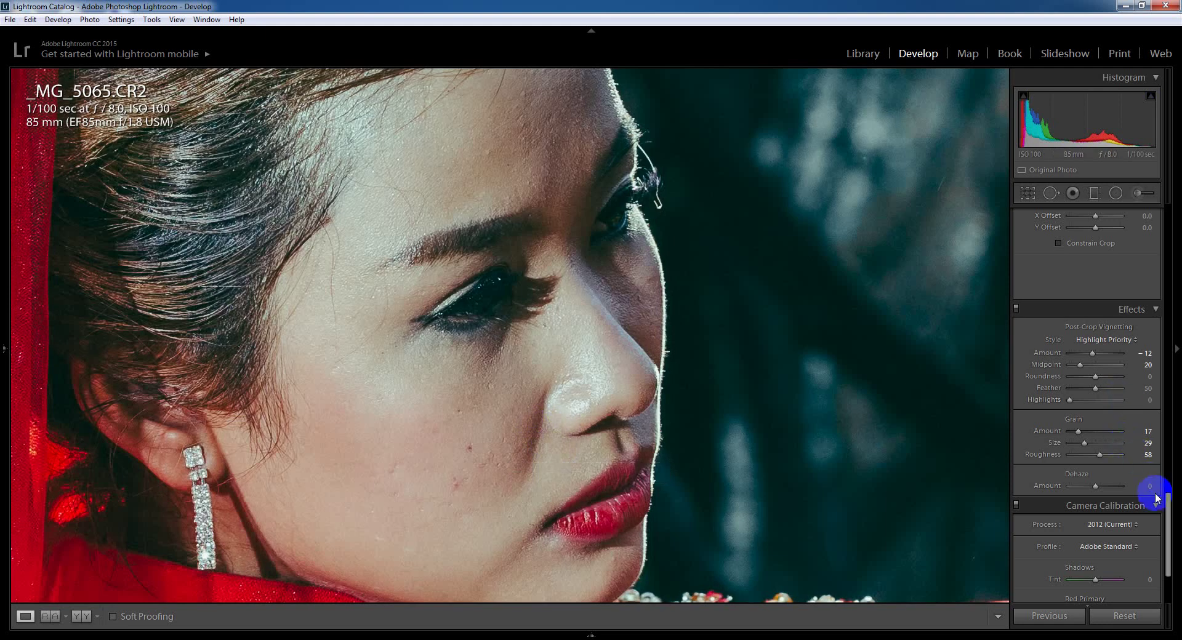
Step: Set Noise Reduction Luminance to 10 and Grain Roughness from 58 to 65, then fit the photo
left_click_drag(1167, 508, 1161, 363)
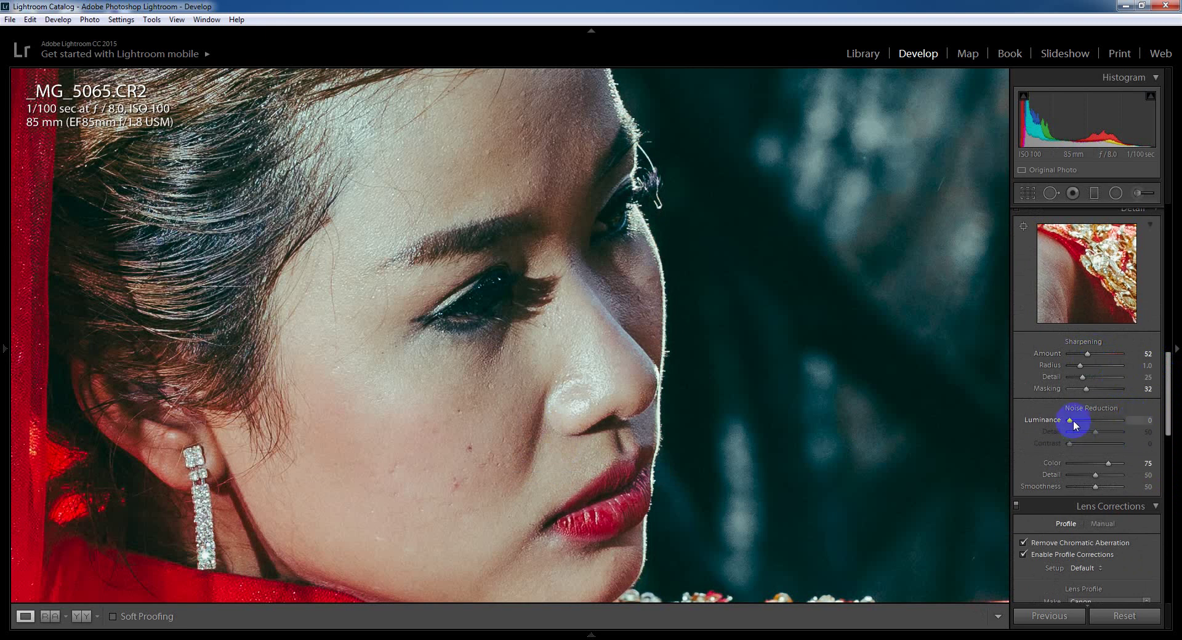
left_click_drag(1072, 420, 1079, 421)
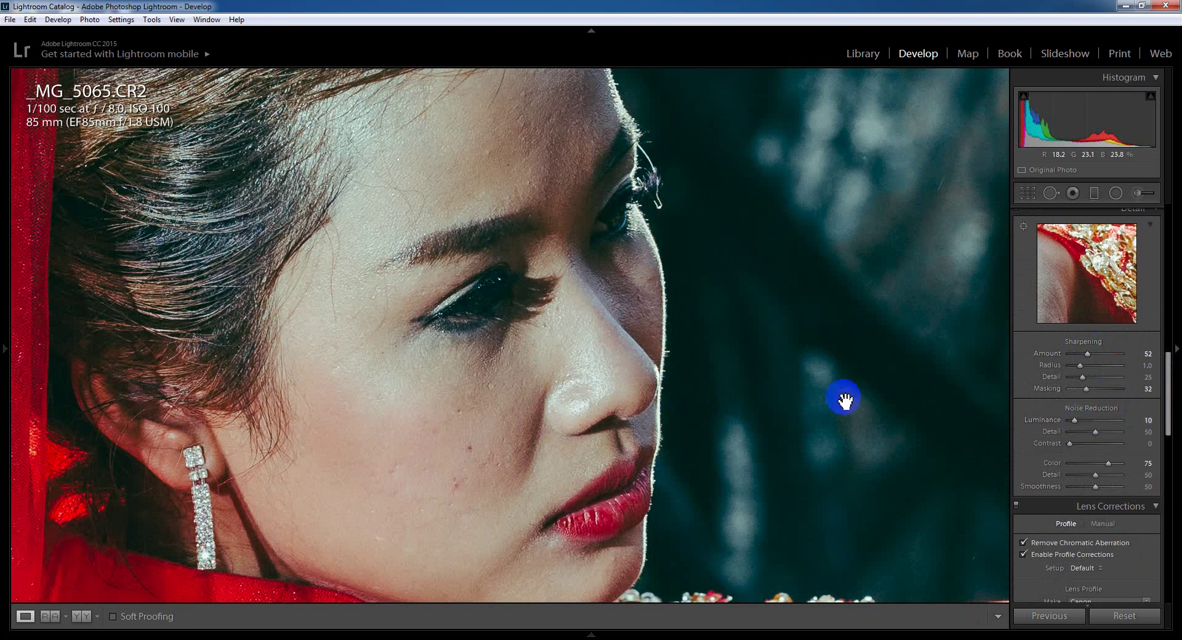
left_click_drag(1170, 387, 1168, 521)
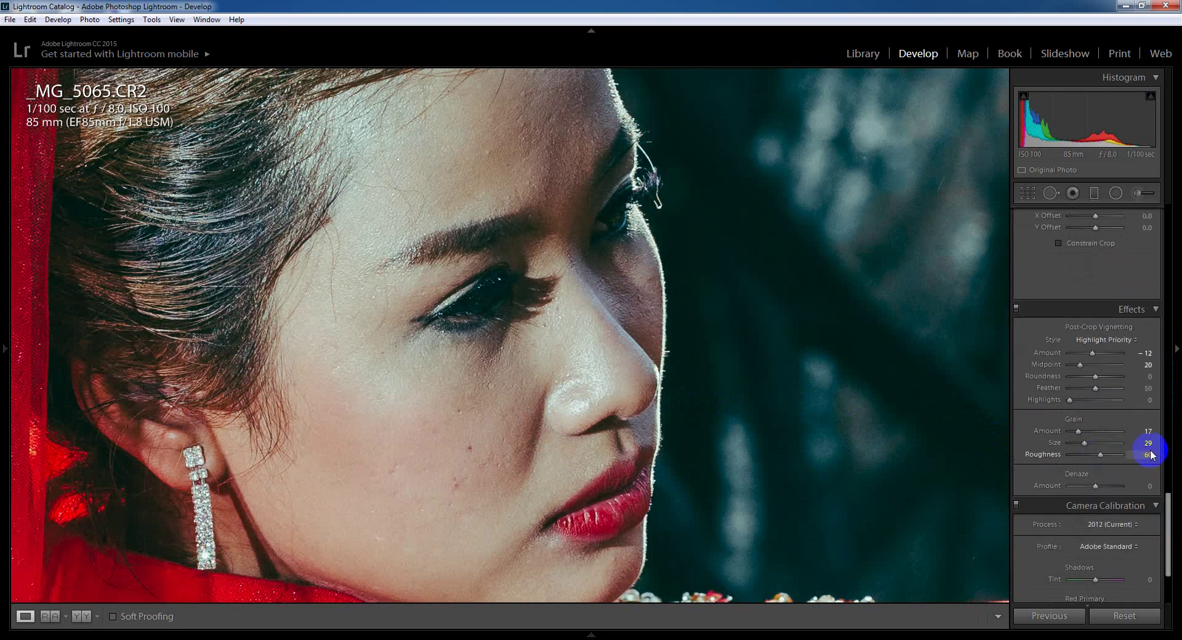
left_click_drag(1151, 454, 1154, 457)
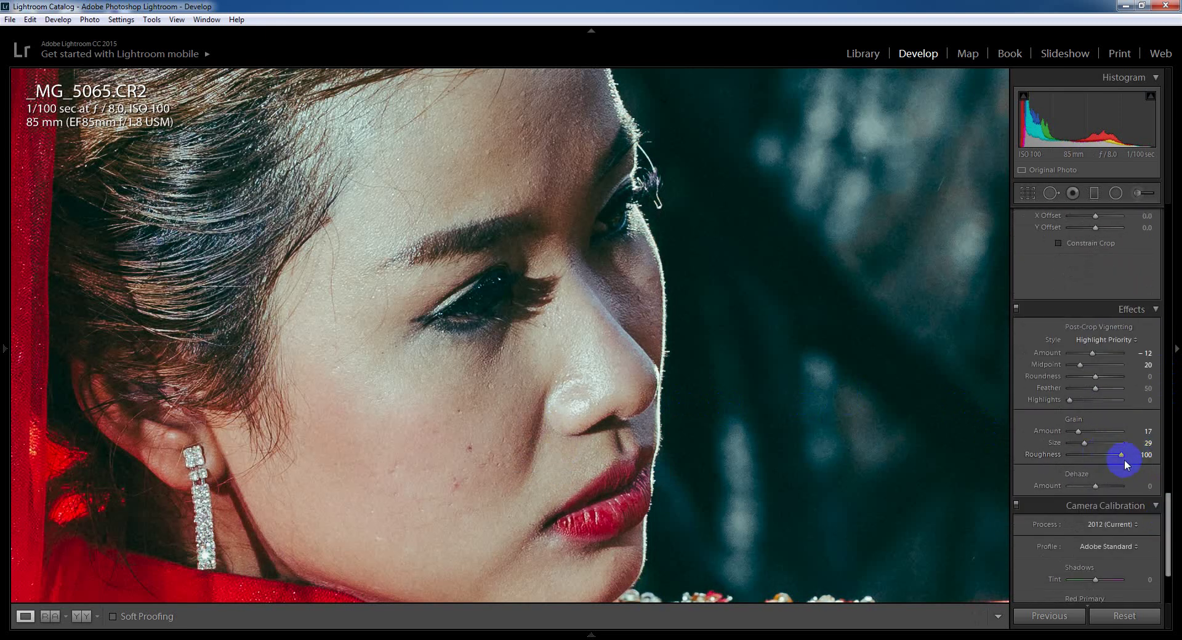
left_click_drag(1122, 456, 1106, 455)
left_click(567, 382)
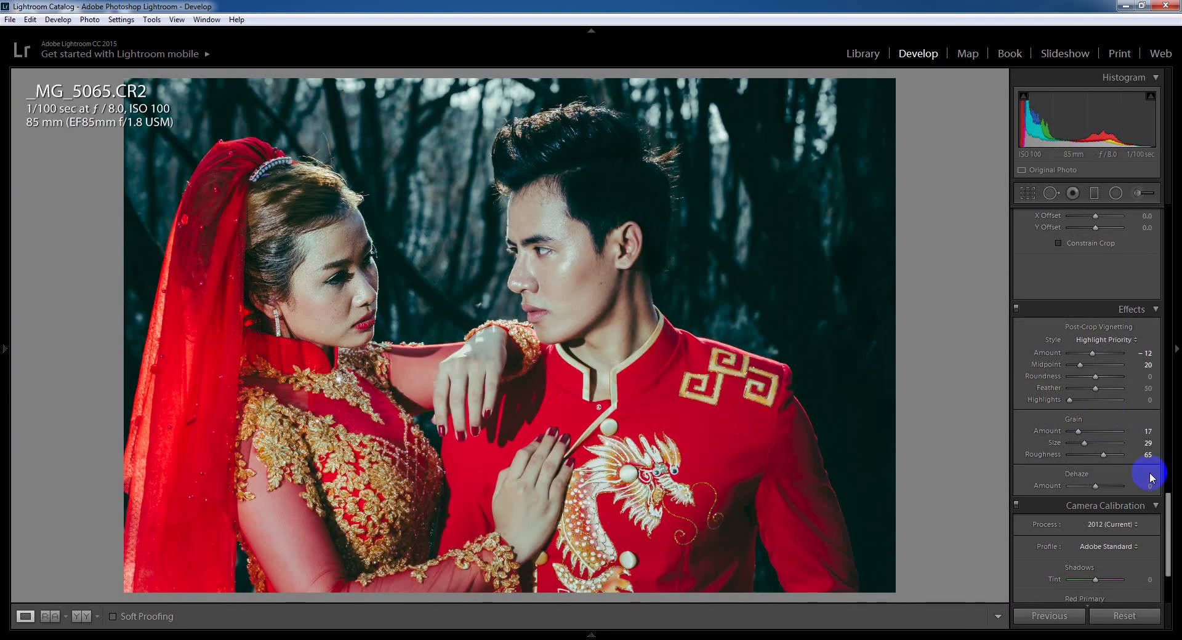
left_click_drag(1167, 513, 1167, 541)
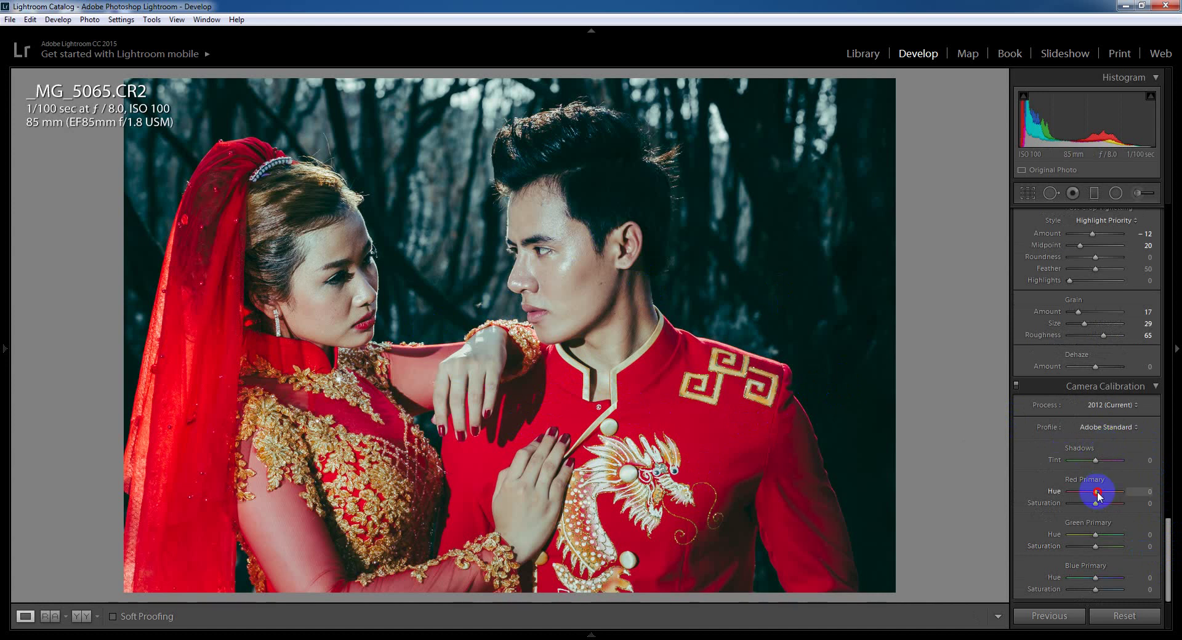
Step: Set calibration primaries: red hue −10/saturation +12, green +29/+36, blue +19/+24
left_click_drag(1098, 494, 1095, 496)
left_click_drag(1098, 504, 1101, 505)
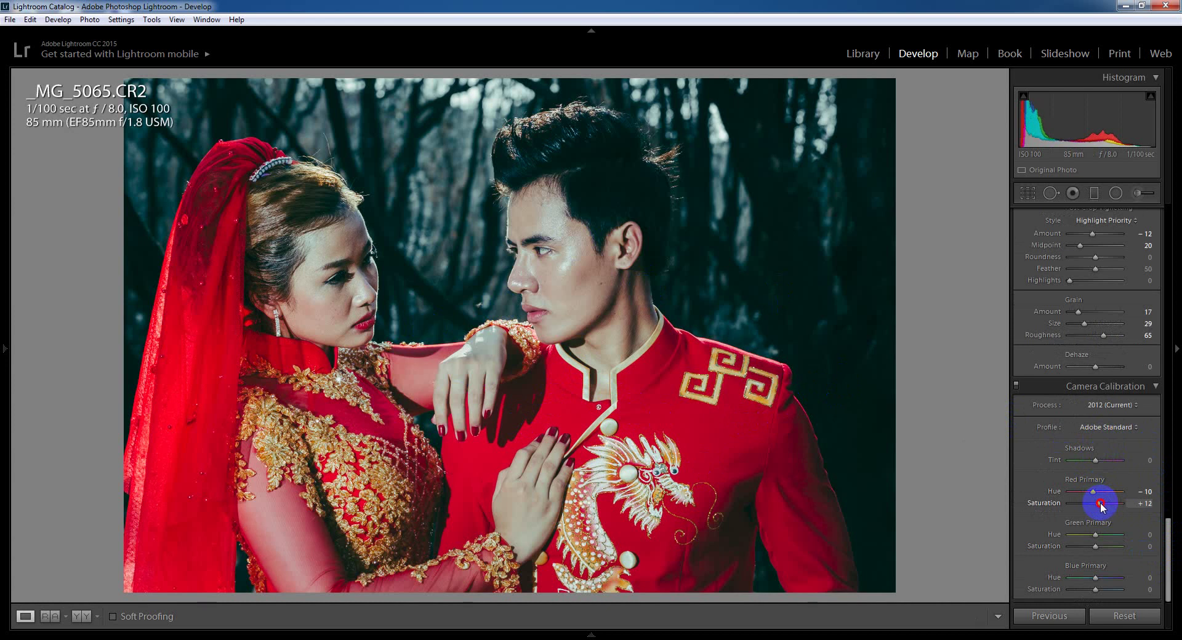
left_click_drag(1095, 535, 1105, 535)
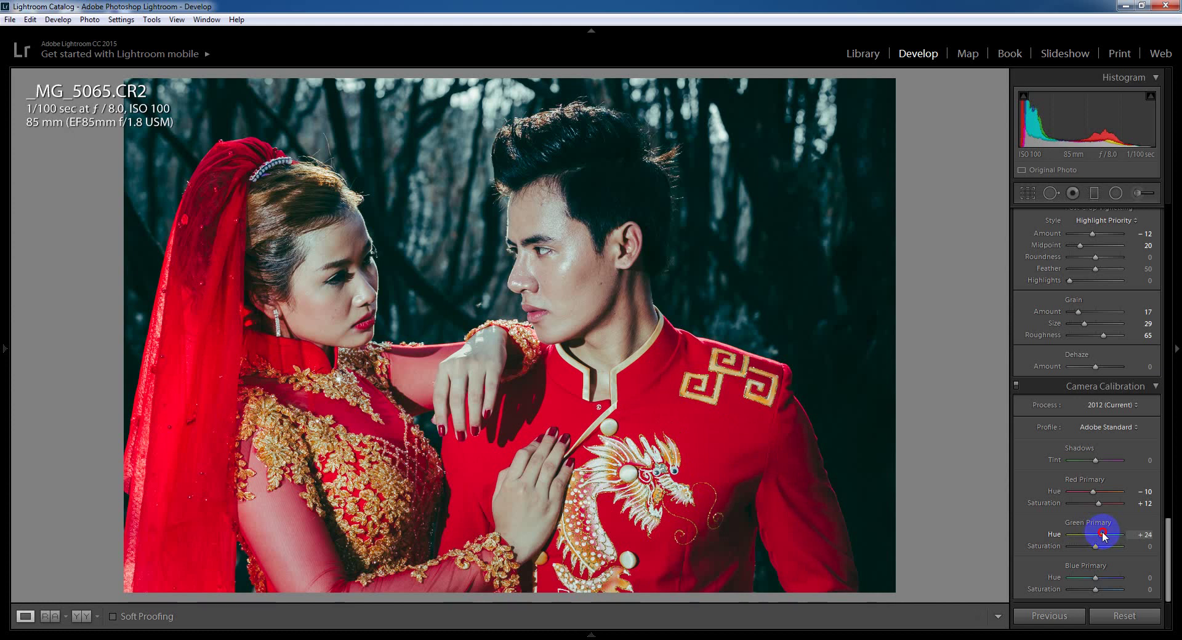
left_click_drag(1095, 546, 1104, 548)
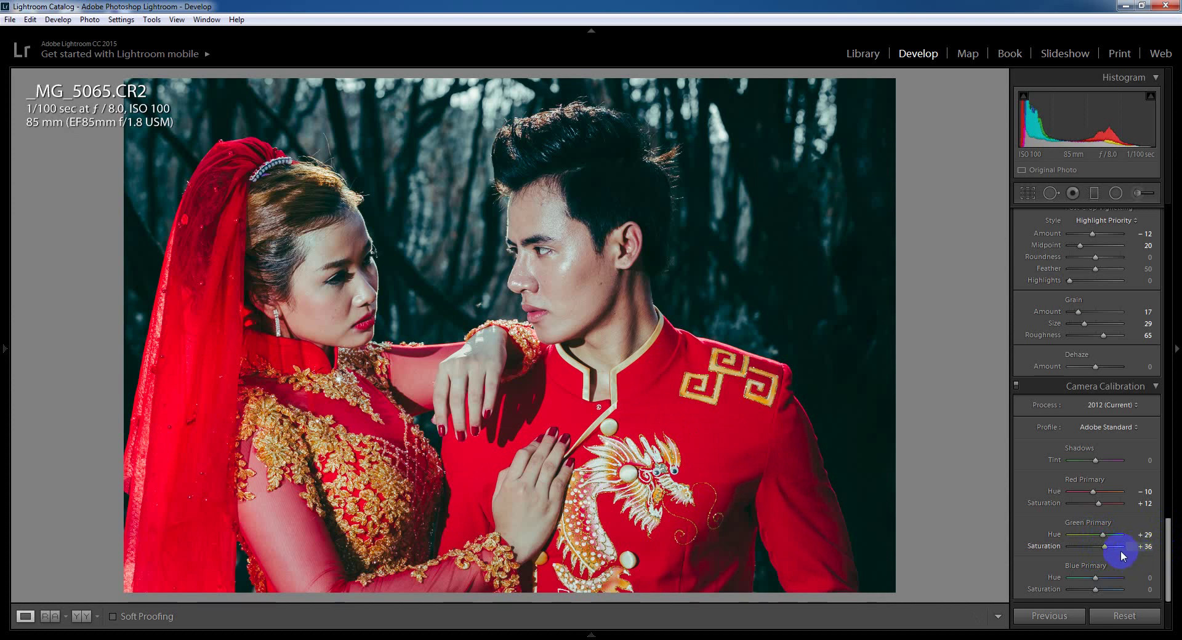
left_click_drag(1096, 577, 1103, 590)
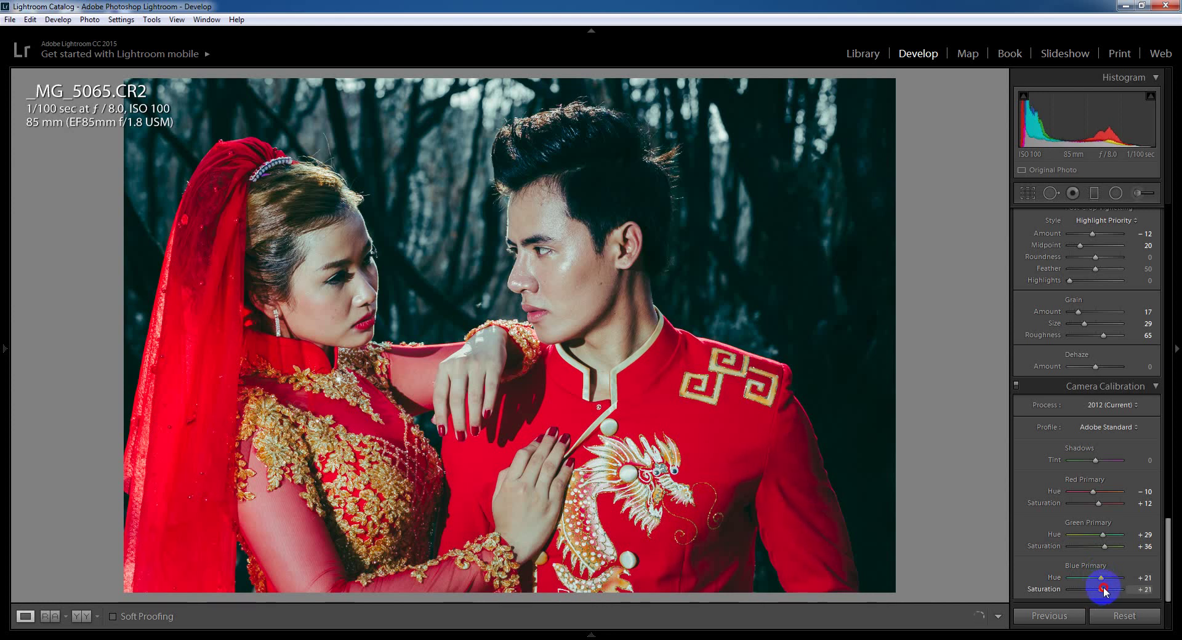
left_click_drag(1103, 590, 1104, 590)
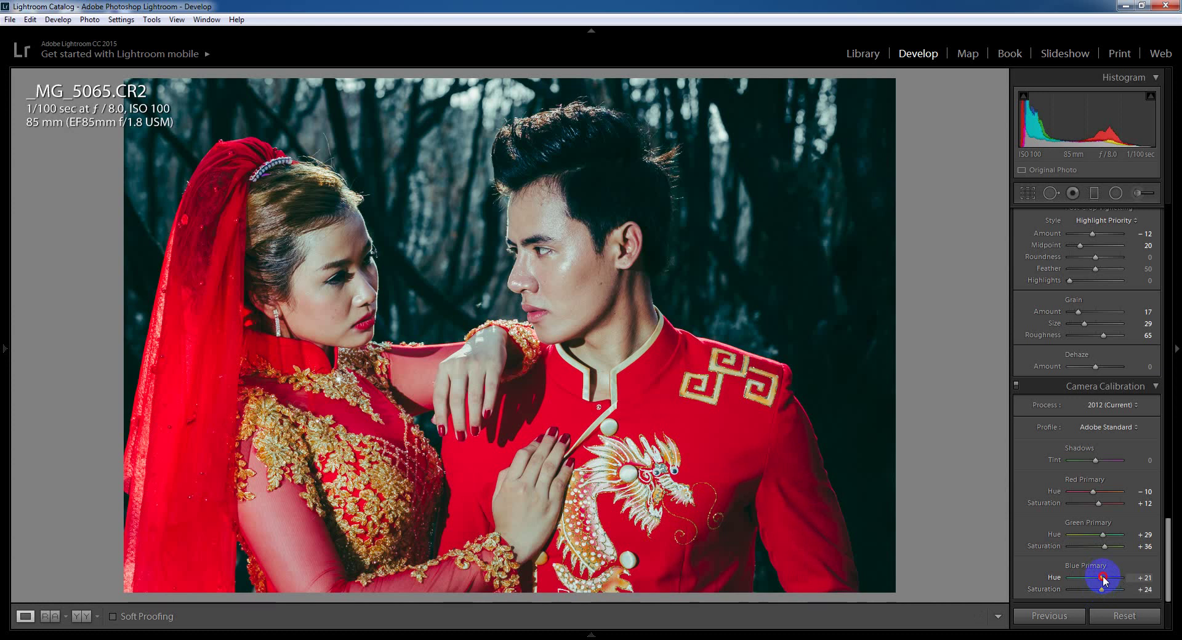
left_click_drag(1103, 579, 1102, 579)
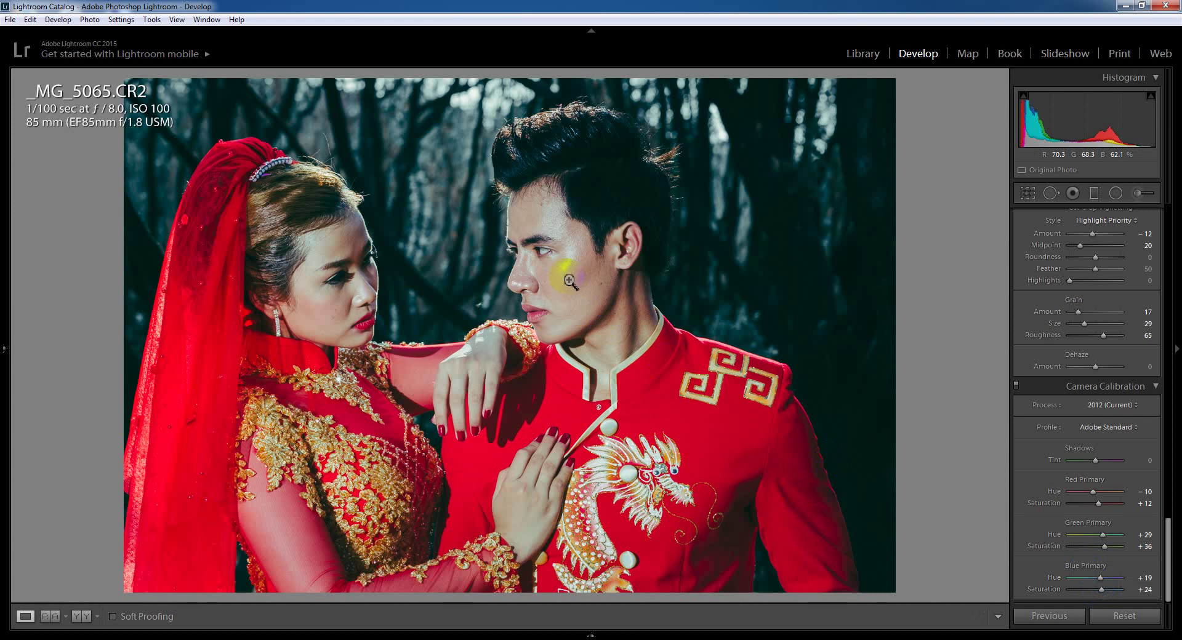
Step: Set split-toning Highlights Saturation to 15 and Balance to −52
left_click(553, 228)
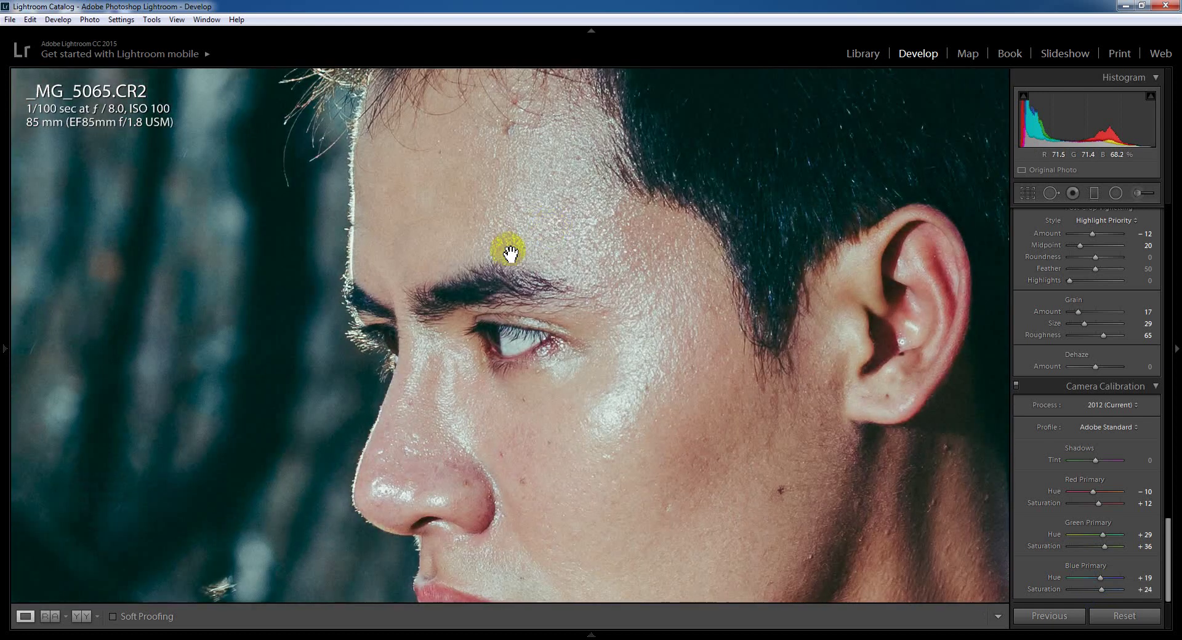
left_click(500, 270)
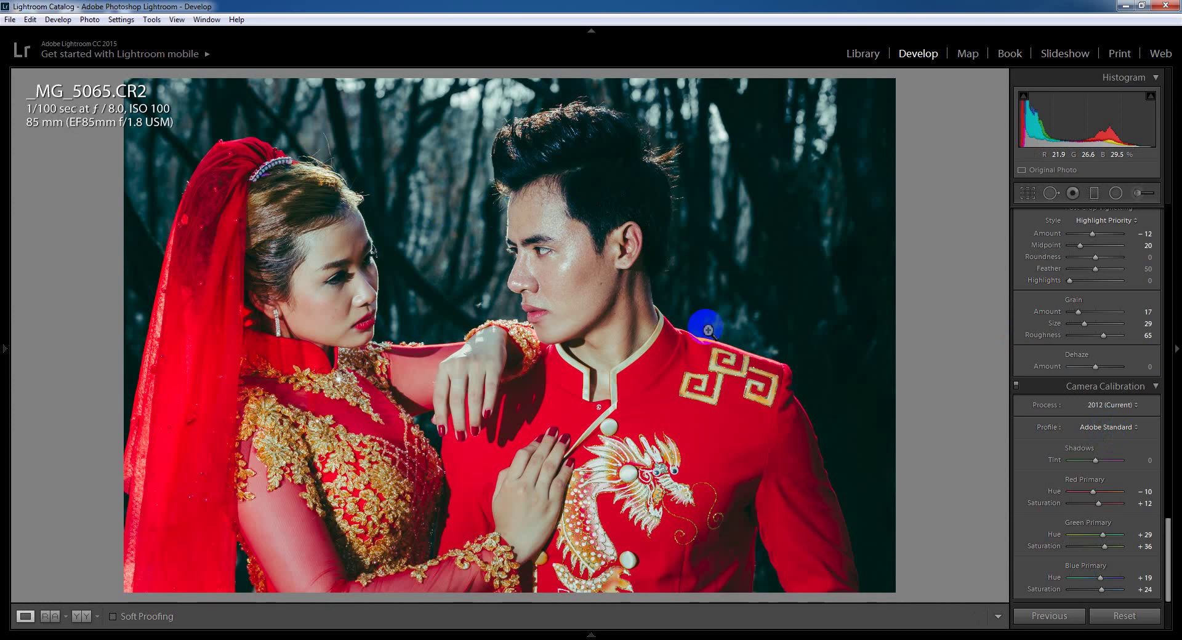
left_click_drag(1168, 546, 1172, 331)
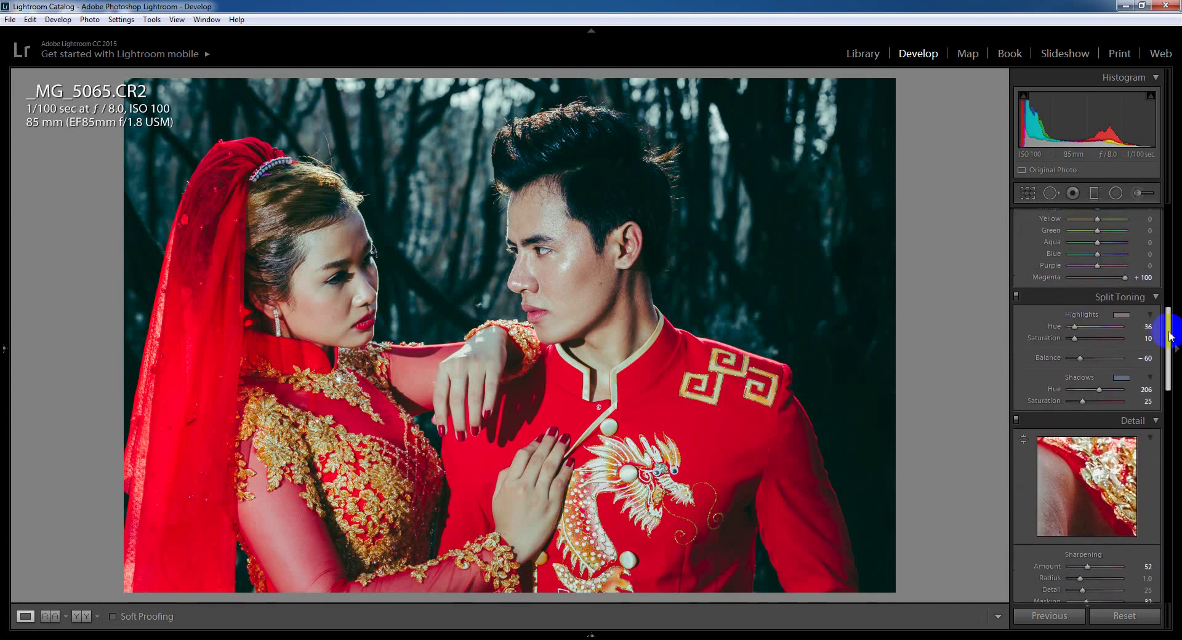
left_click(1145, 337)
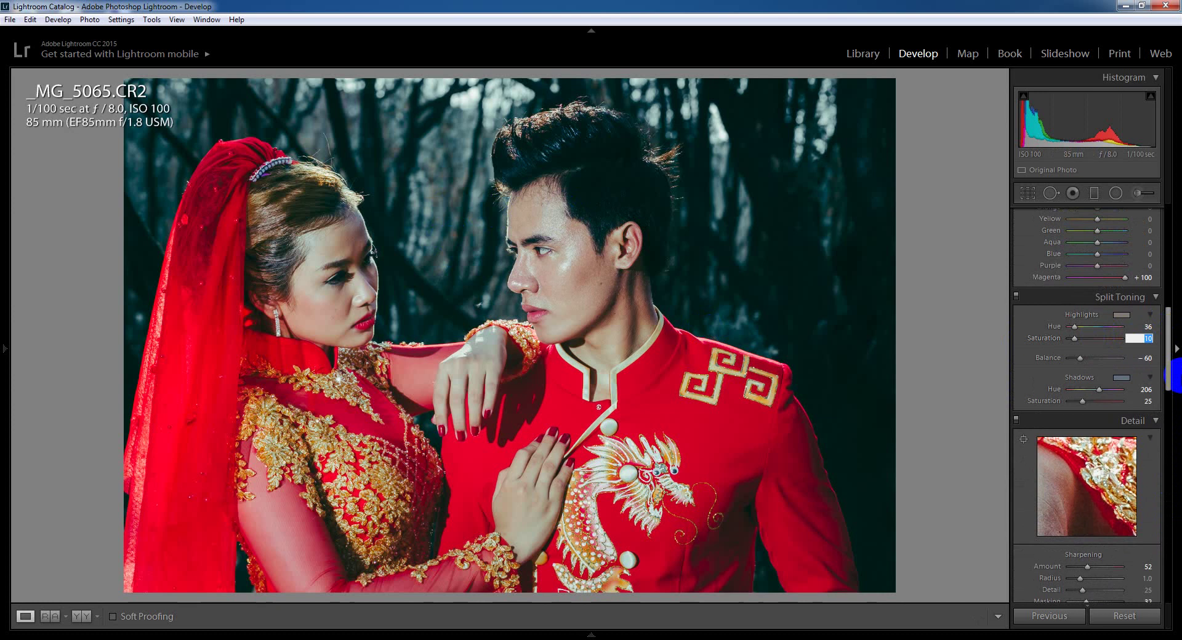
type("15")
left_click(1080, 360)
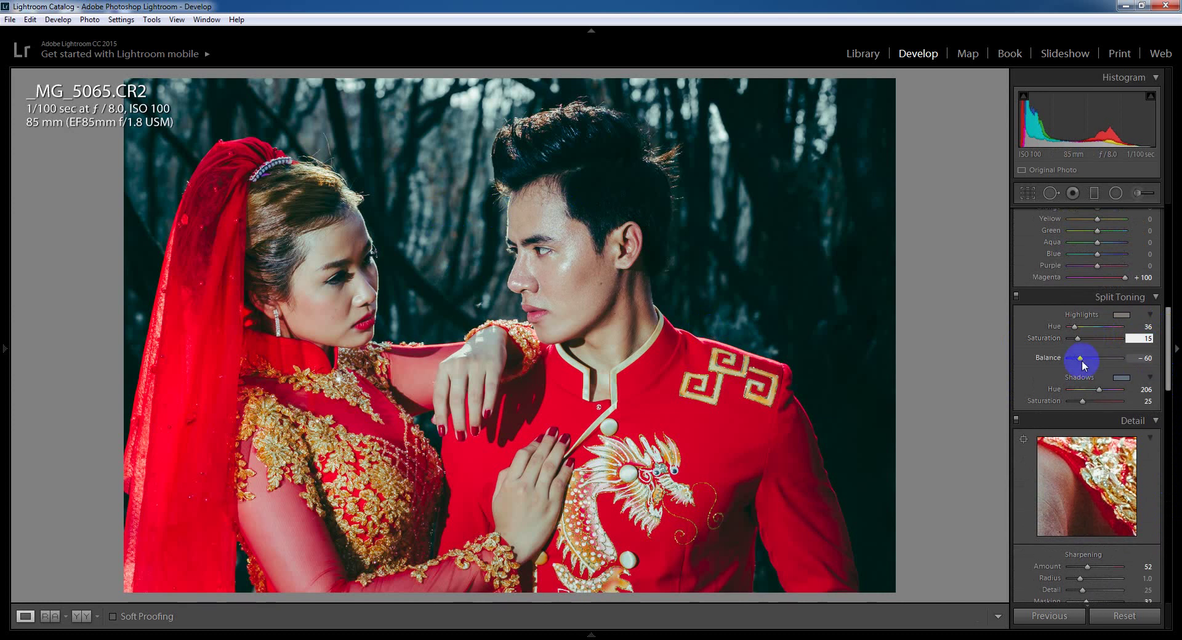
left_click_drag(1080, 359, 1081, 360)
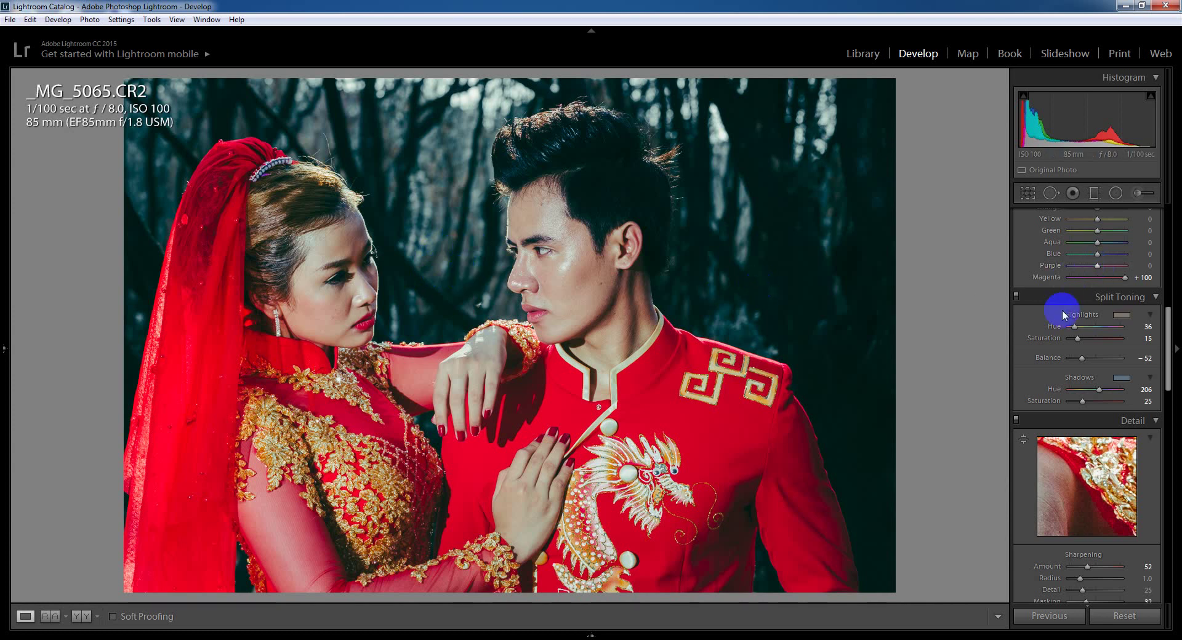
Step: Reshape the Green-channel tone curve by moving its lower and upper points
left_click_drag(1166, 343, 1174, 266)
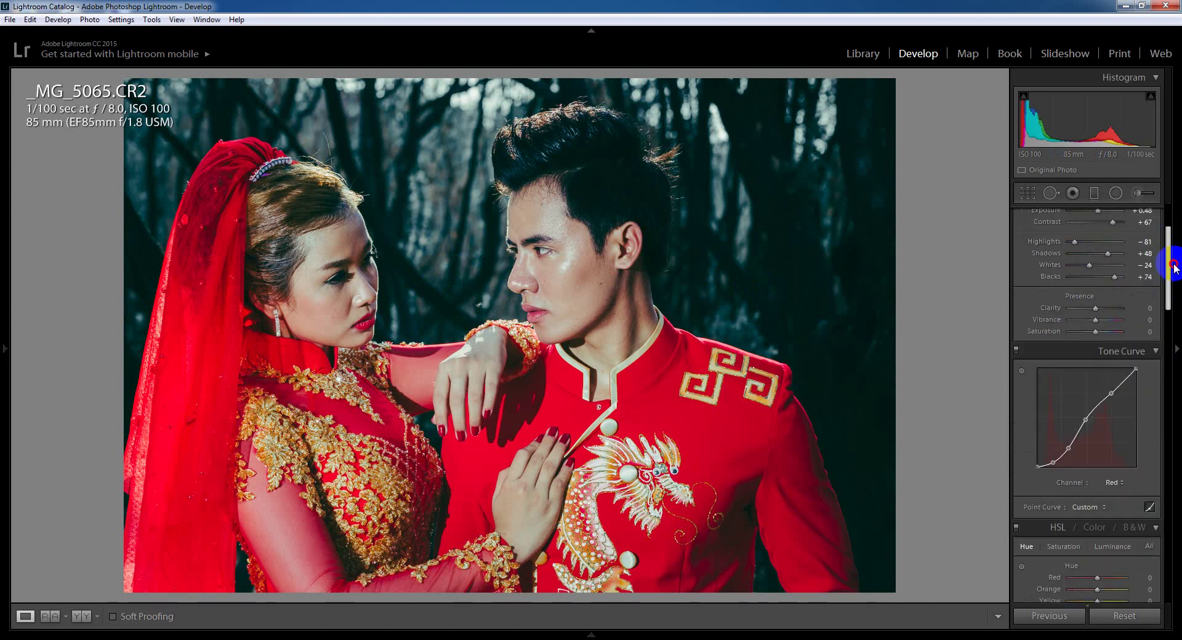
left_click(1114, 482)
left_click(1099, 510)
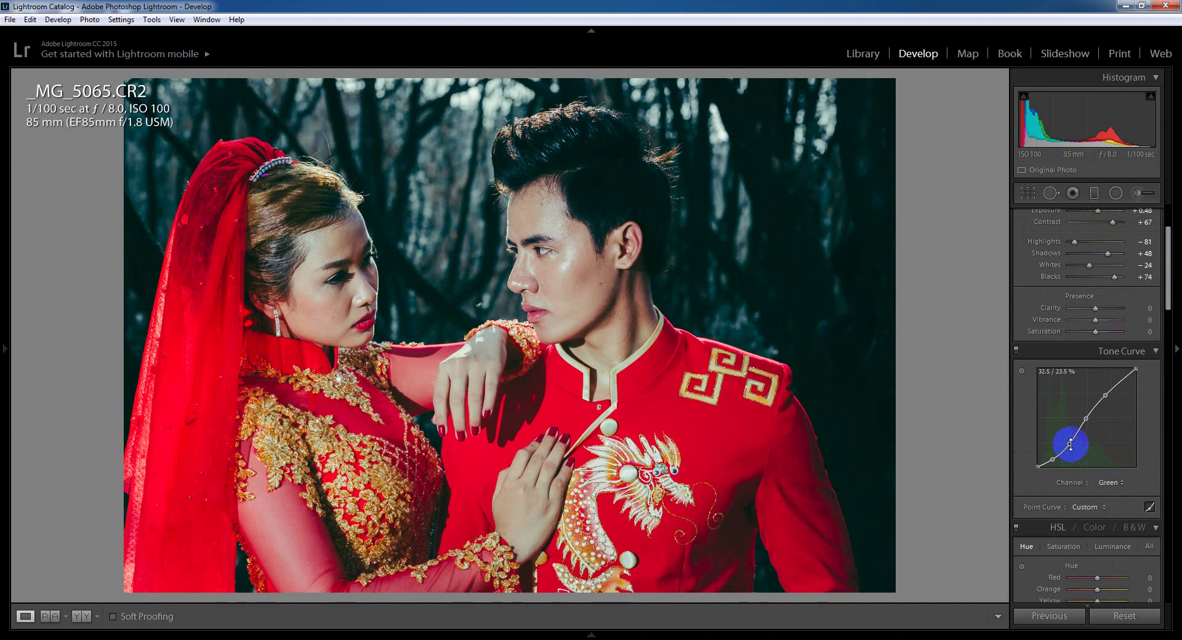
left_click_drag(1070, 444, 1071, 446)
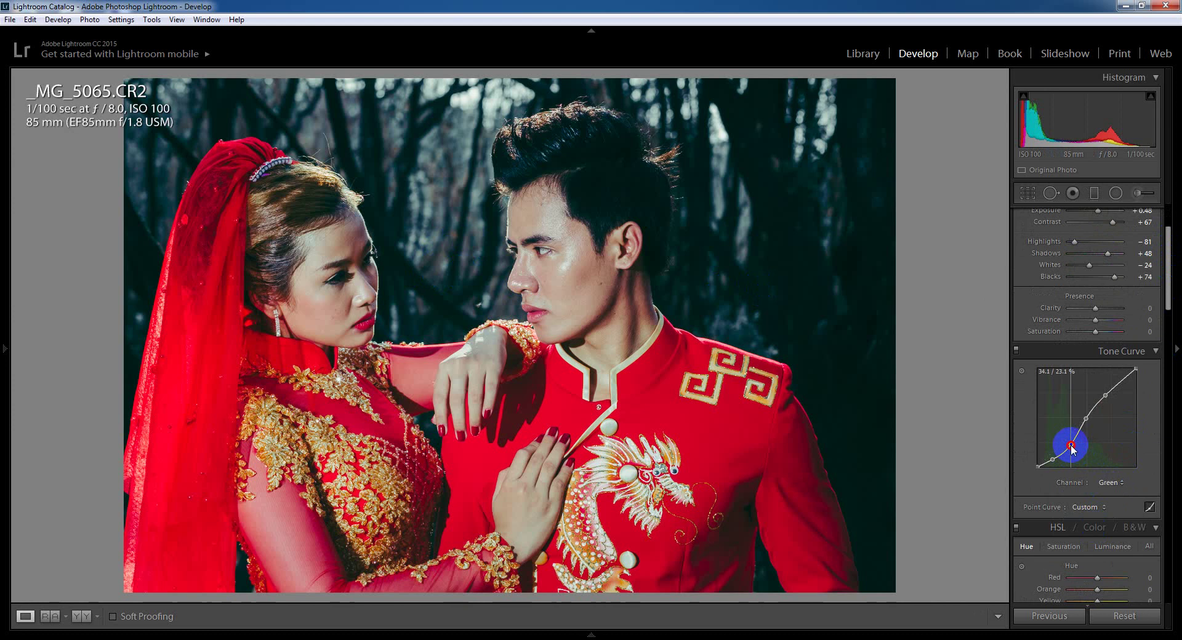
left_click_drag(1071, 447, 1054, 462)
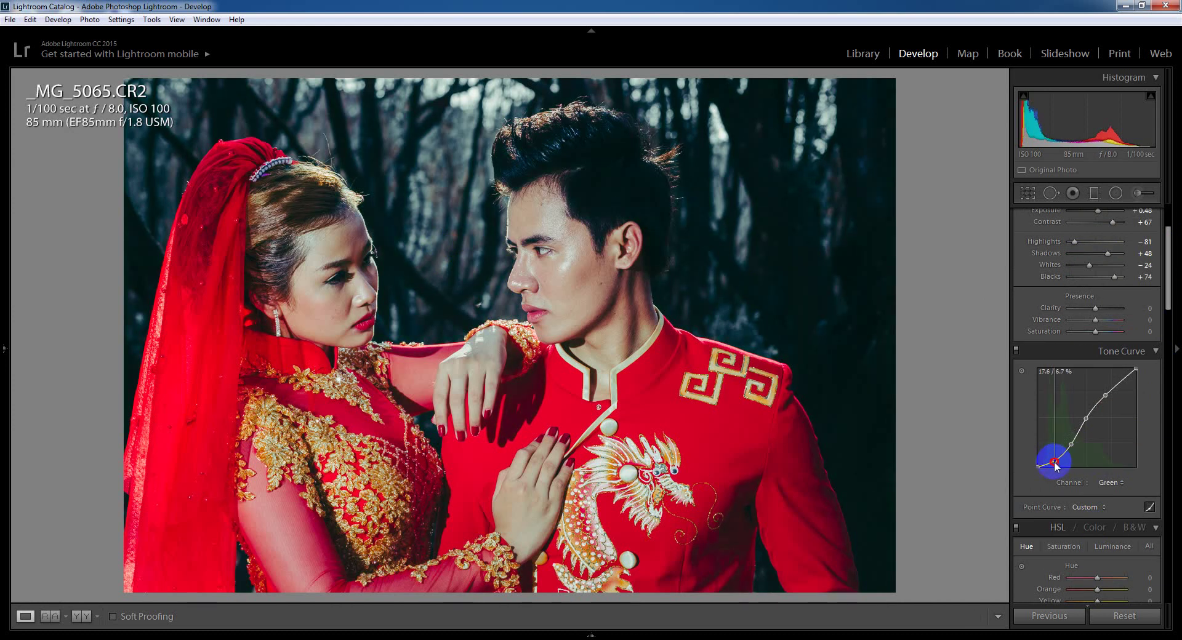
left_click_drag(1054, 463, 1054, 462)
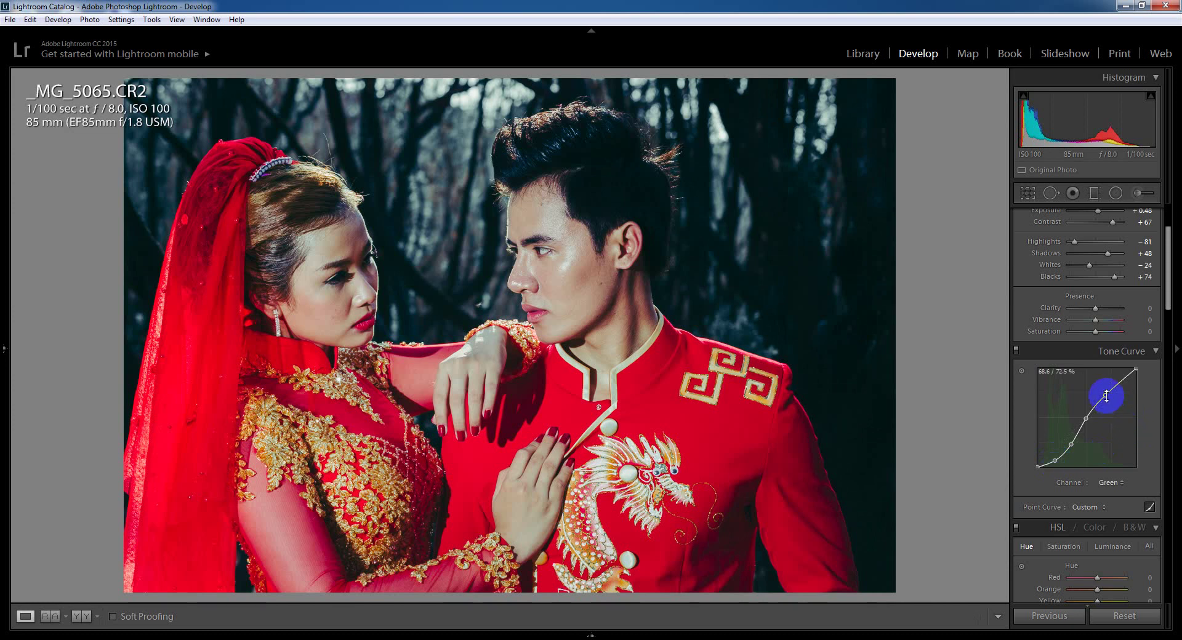
left_click_drag(1107, 395, 1105, 395)
left_click_drag(1104, 395, 1106, 395)
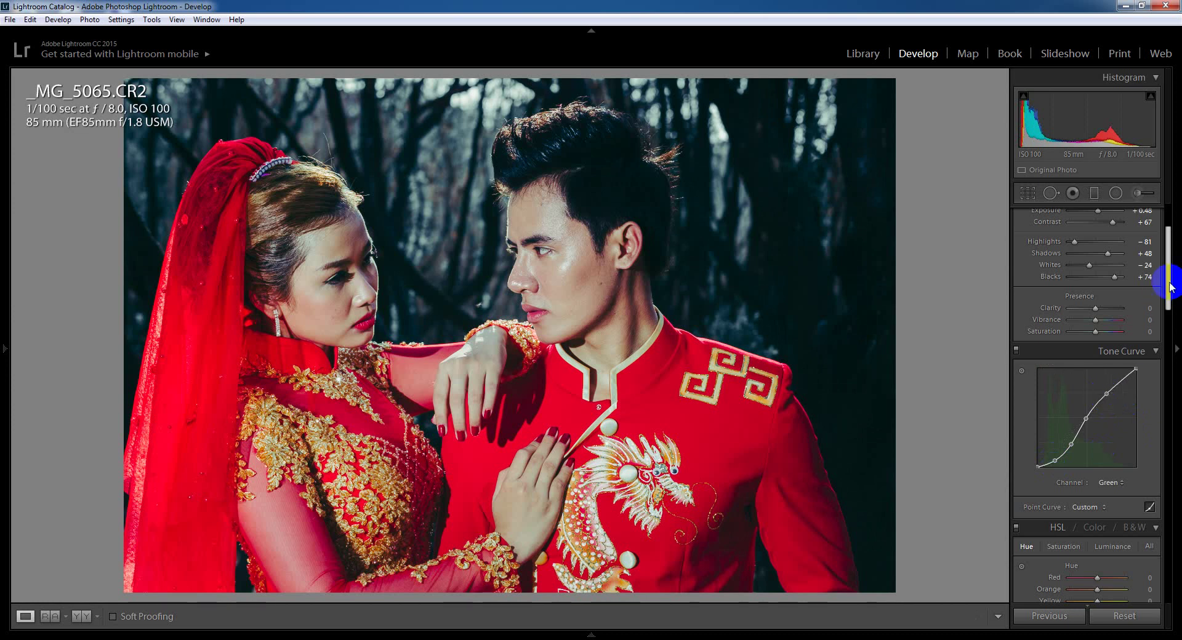
Step: Raise Shadows from +48 to +55 and return the tone curve to RGB
left_click(1117, 253)
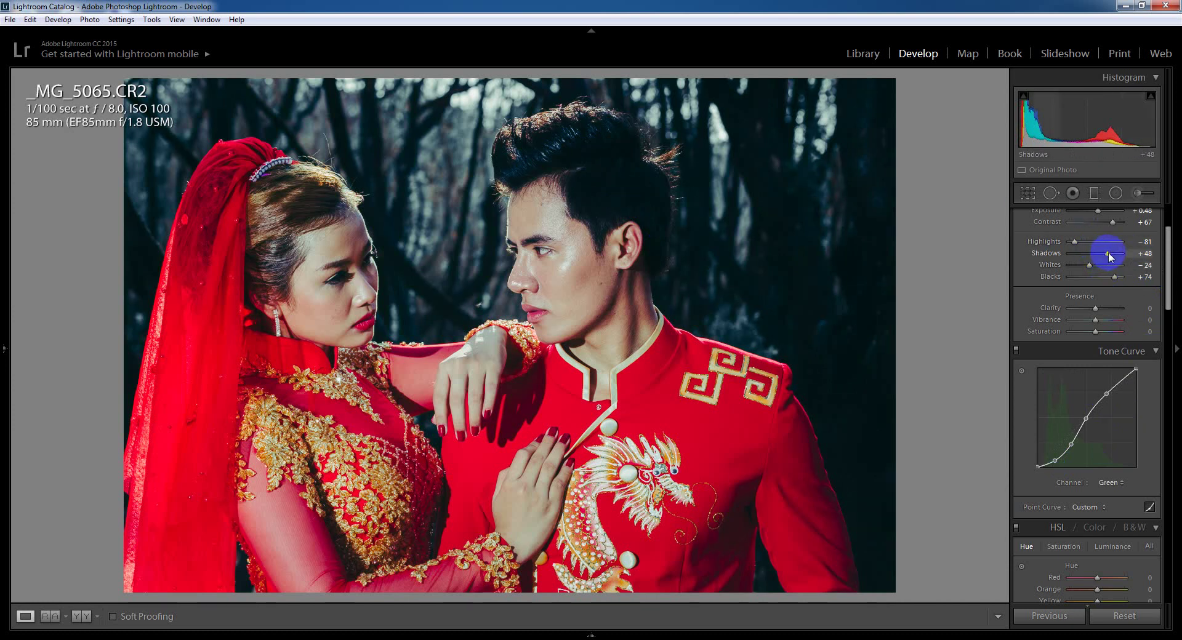
left_click_drag(1109, 253, 1110, 252)
left_click(1111, 482)
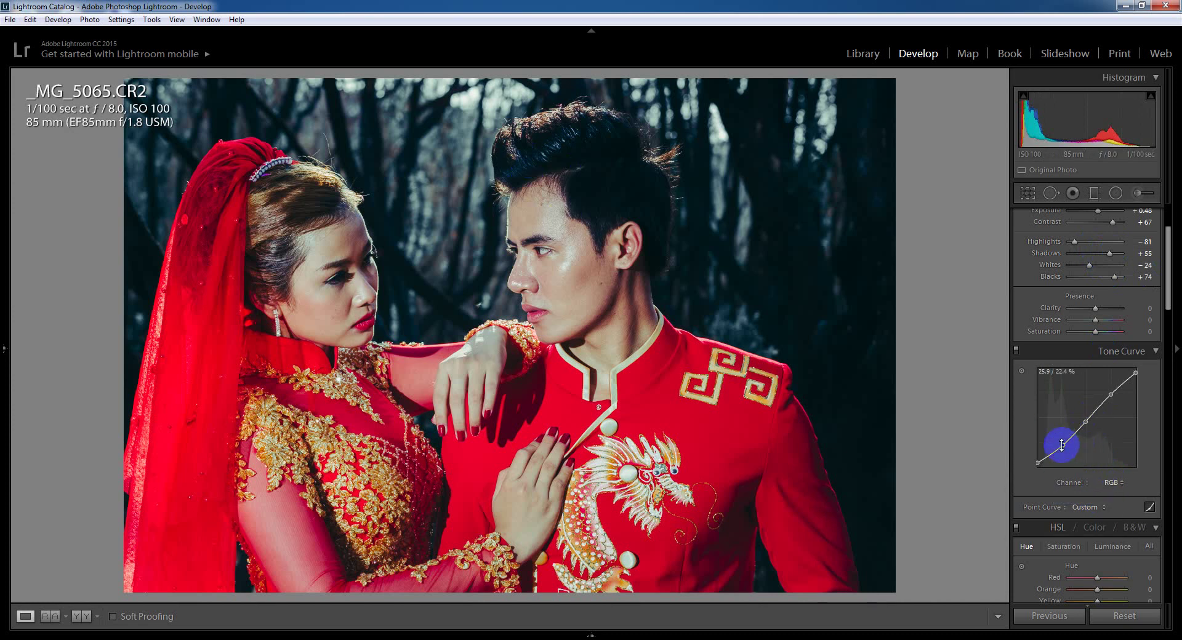
Step: Lift the RGB curve's black point for faded shadows and set its upper point to 75.0 / 72.5
left_click_drag(1064, 444, 1064, 442)
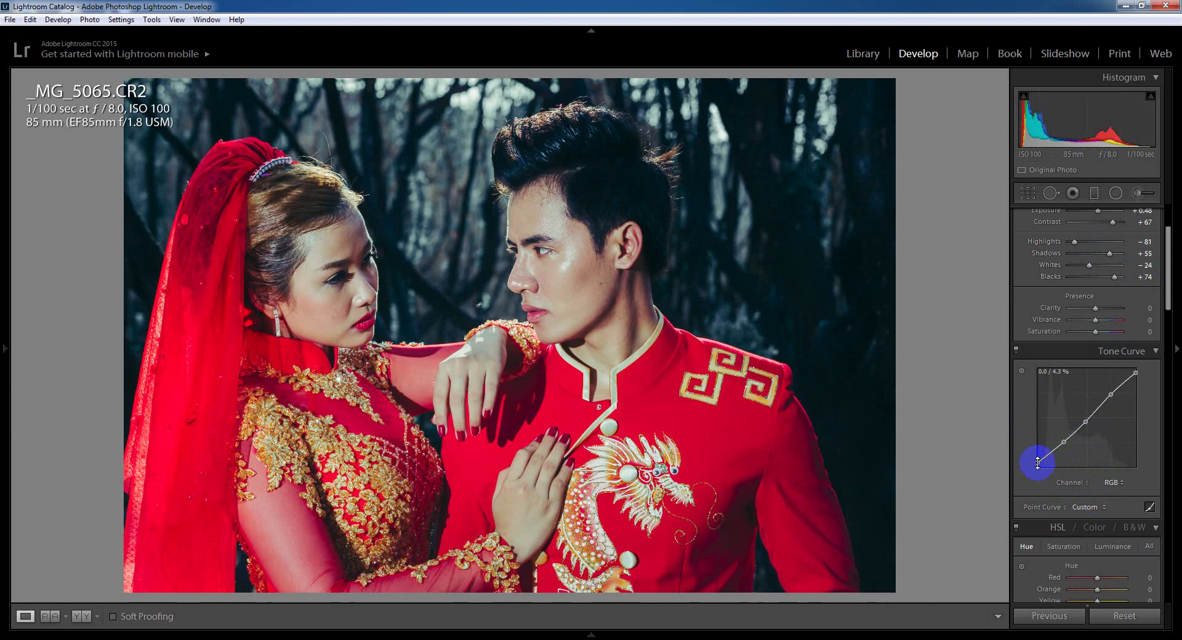
left_click_drag(1037, 465, 1037, 462)
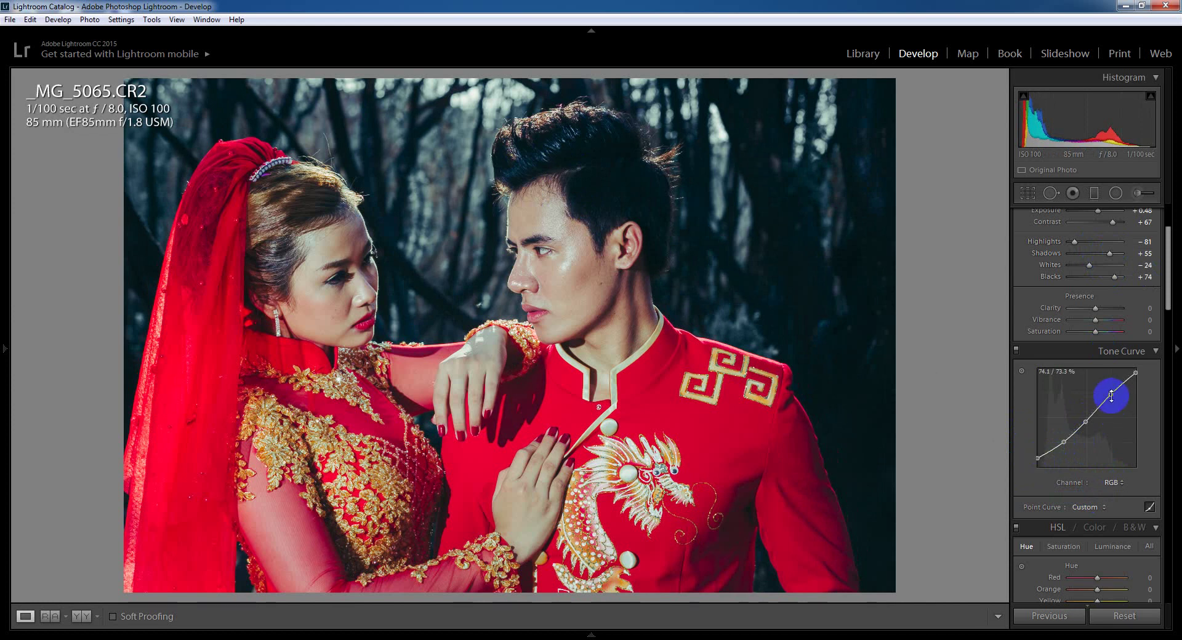
left_click_drag(1111, 396, 1109, 397)
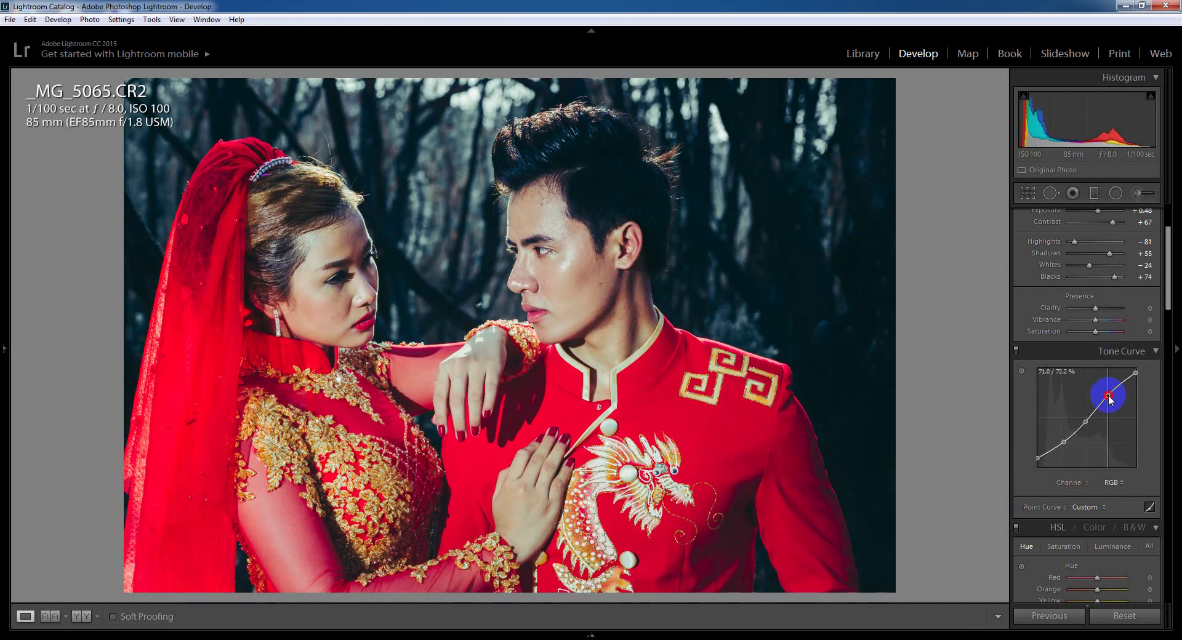
left_click(570, 277)
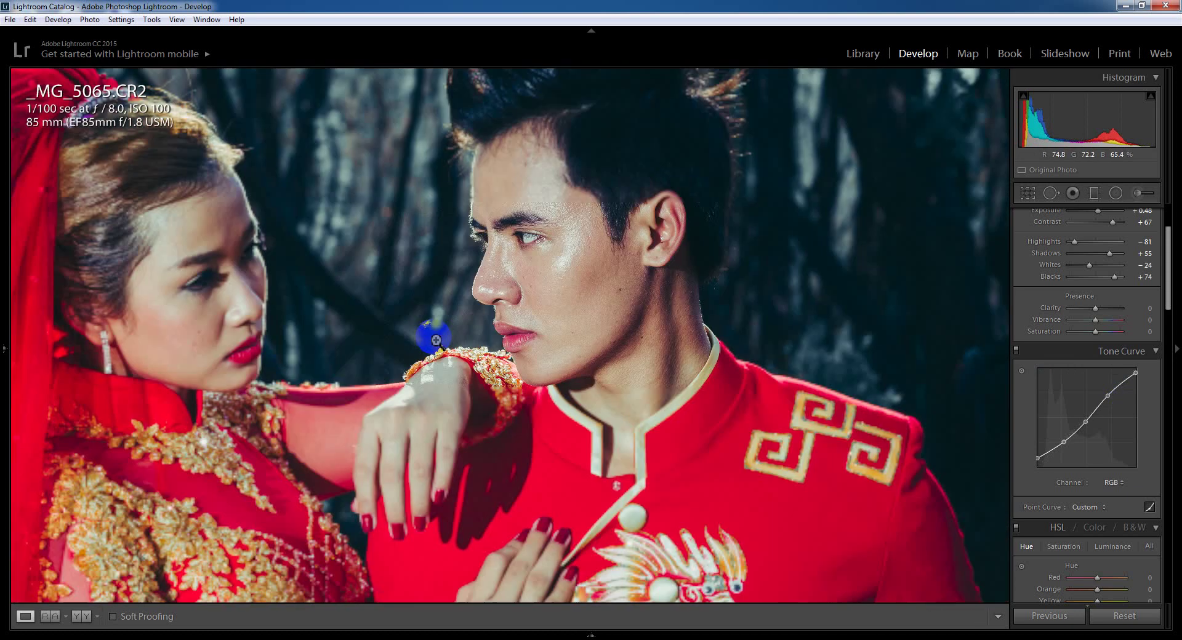
left_click(423, 338)
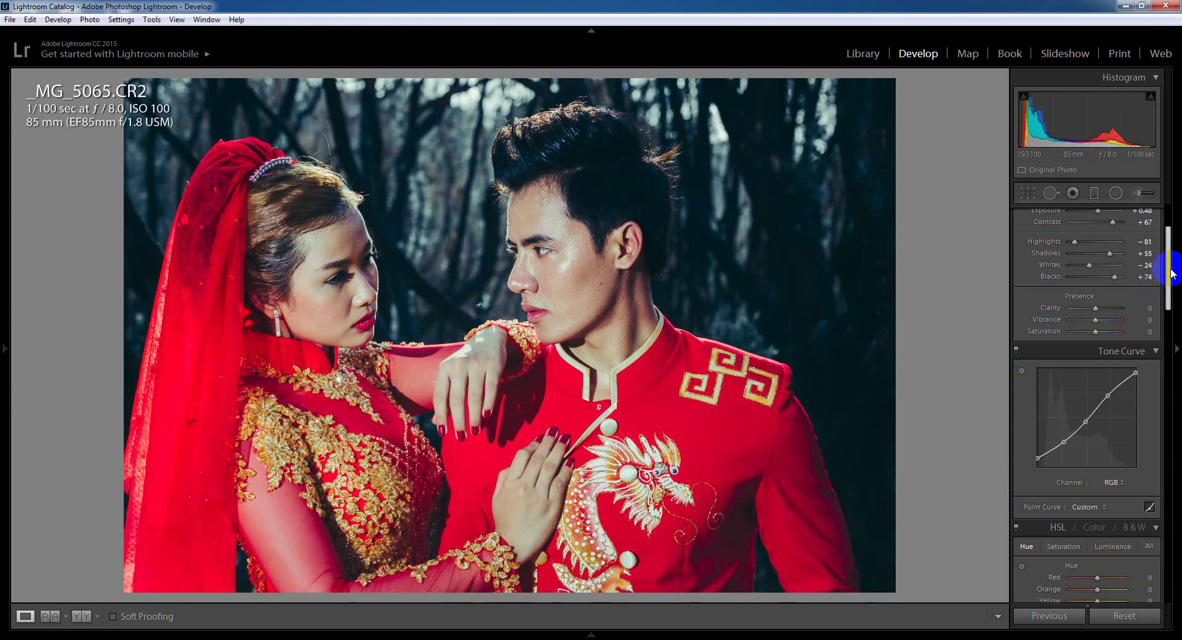
left_click_drag(1171, 273, 1171, 305)
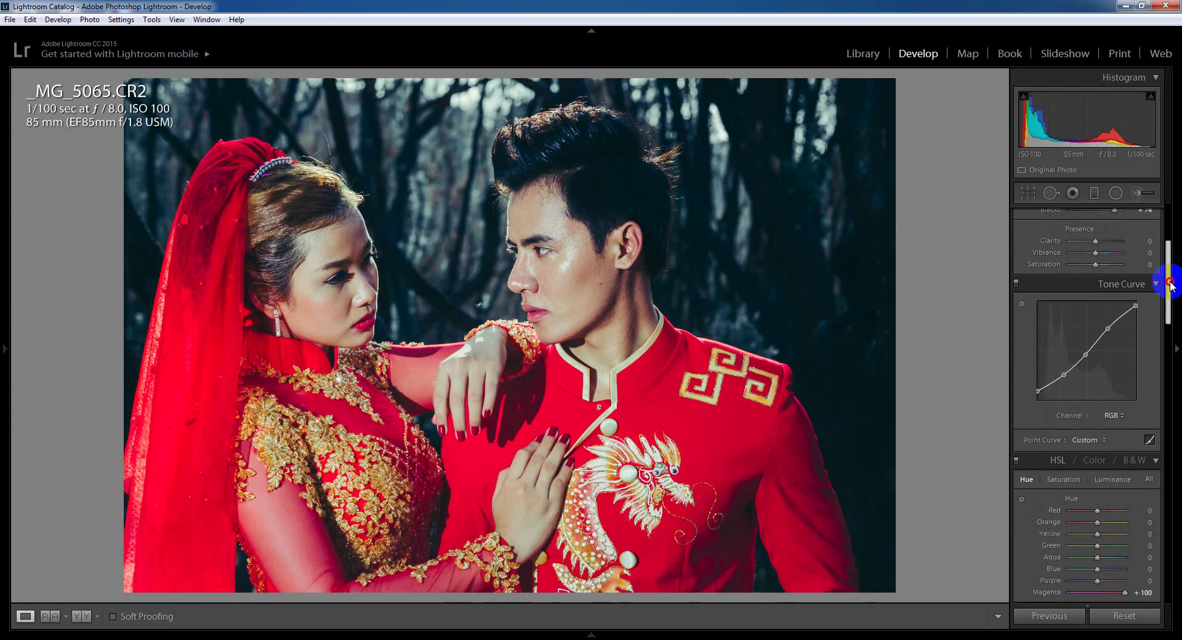
Step: Lower HSL saturation of Purple to −31 and Magenta to −36
left_click(550, 309)
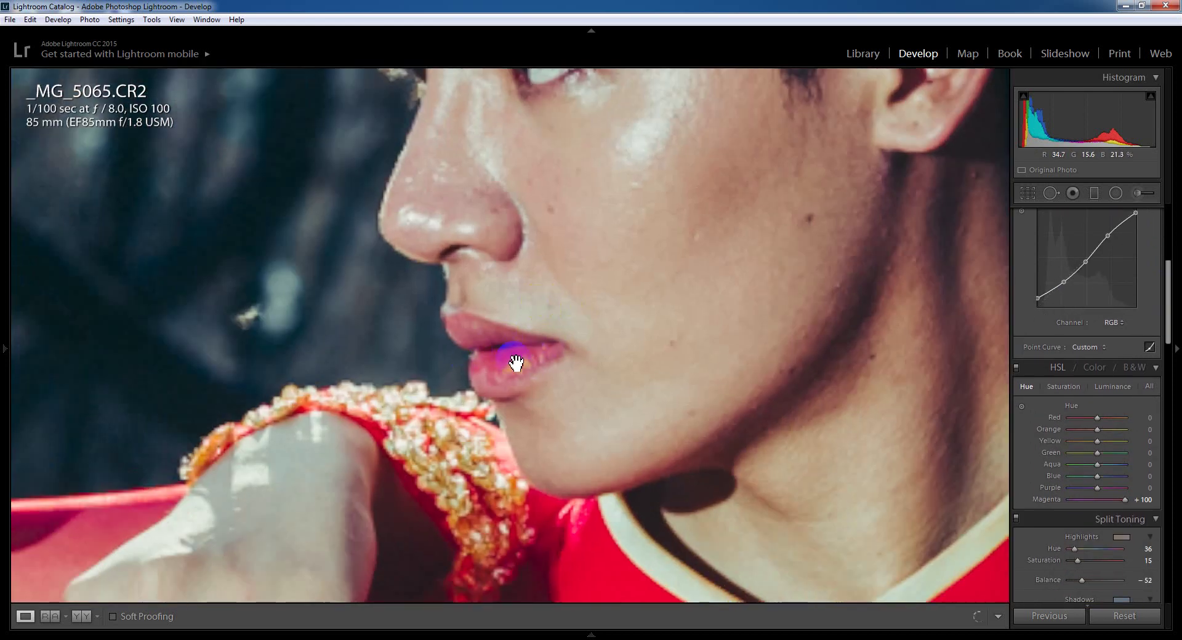
left_click(1065, 386)
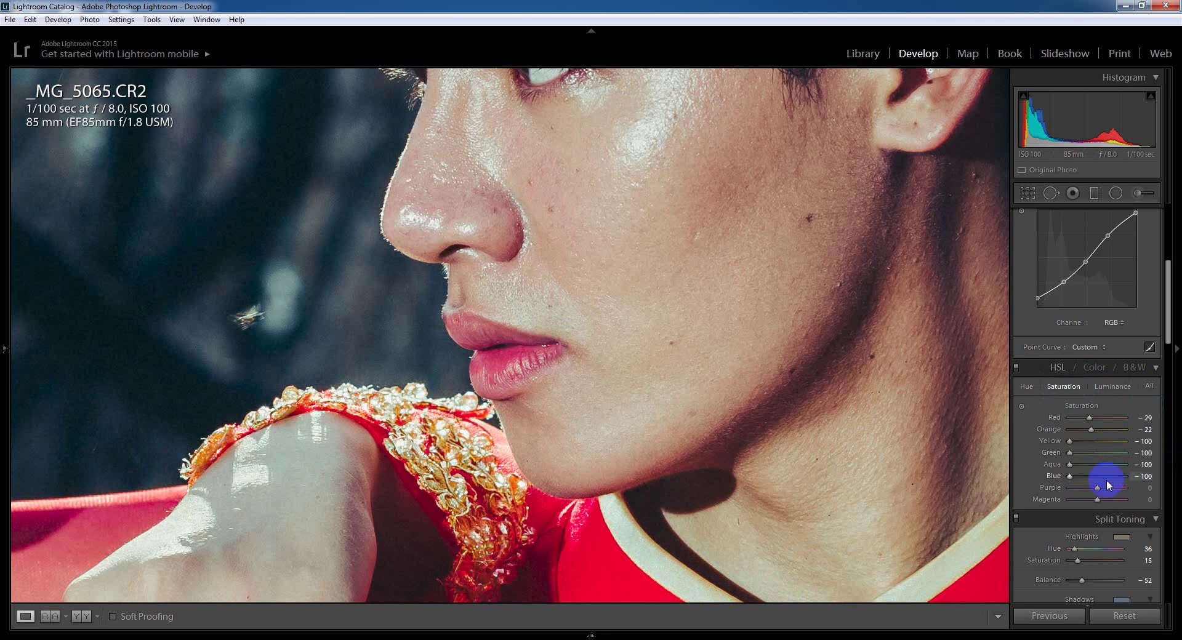
mouse_move(1089, 489)
left_mouse_down()
mouse_move(1058, 491)
mouse_move(1094, 488)
mouse_move(1076, 499)
mouse_move(1087, 502)
mouse_move(1090, 489)
left_mouse_up()
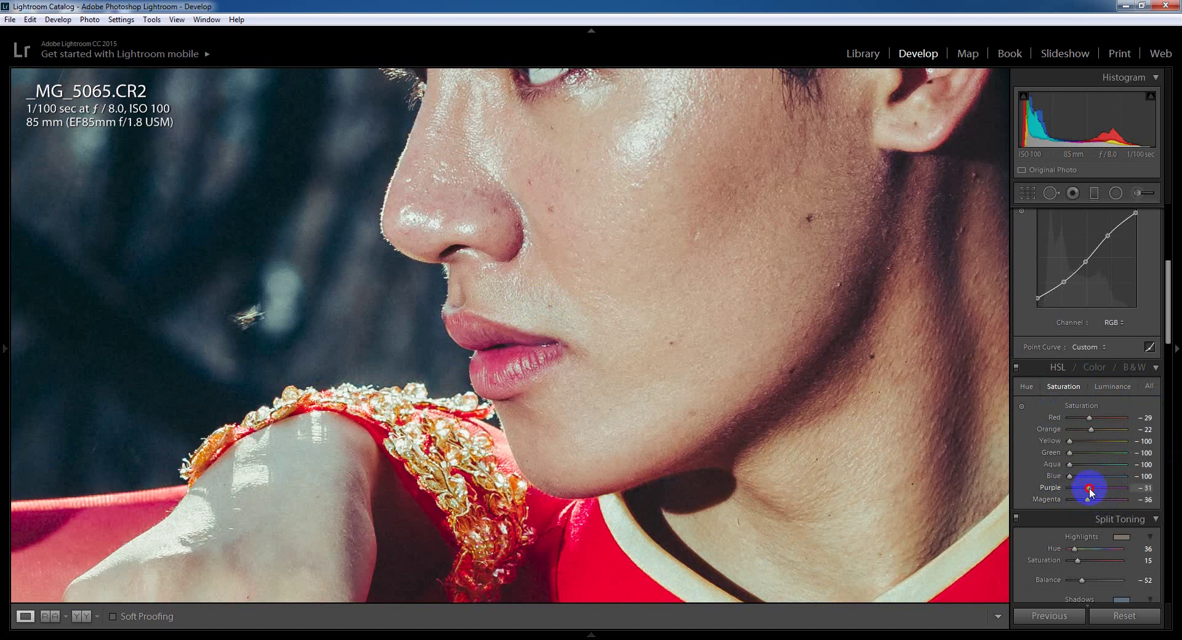
left_click(636, 306)
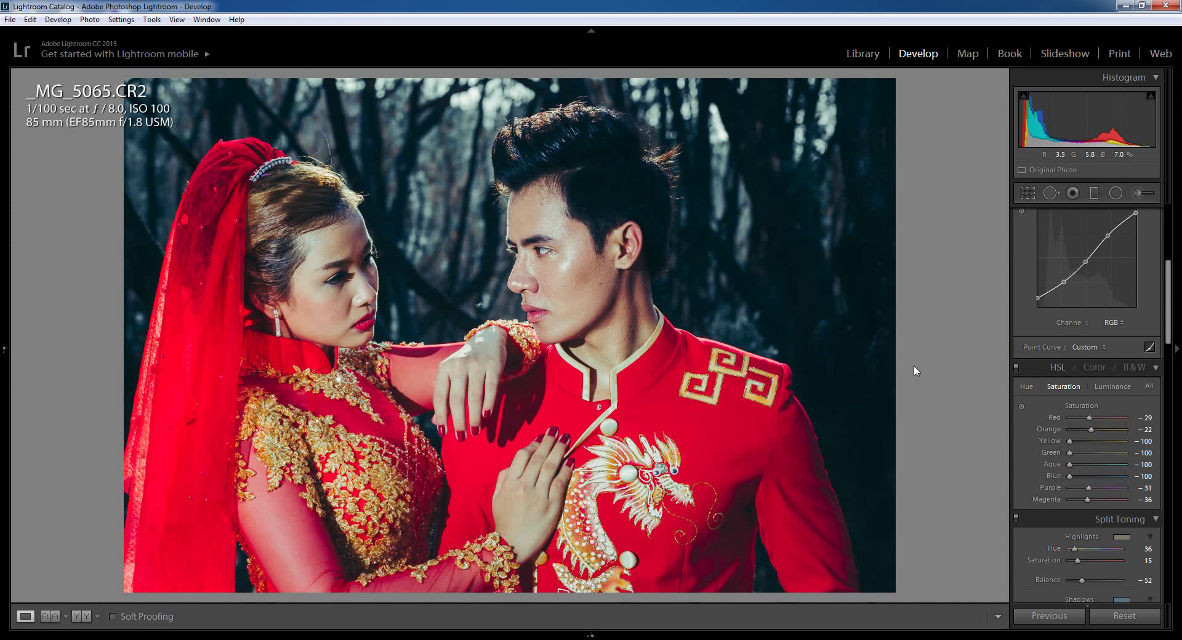
Step: Raise HSL Magenta luminance from −22 to +11 to brighten the lips
left_click(556, 317)
left_click_drag(473, 321, 547, 322)
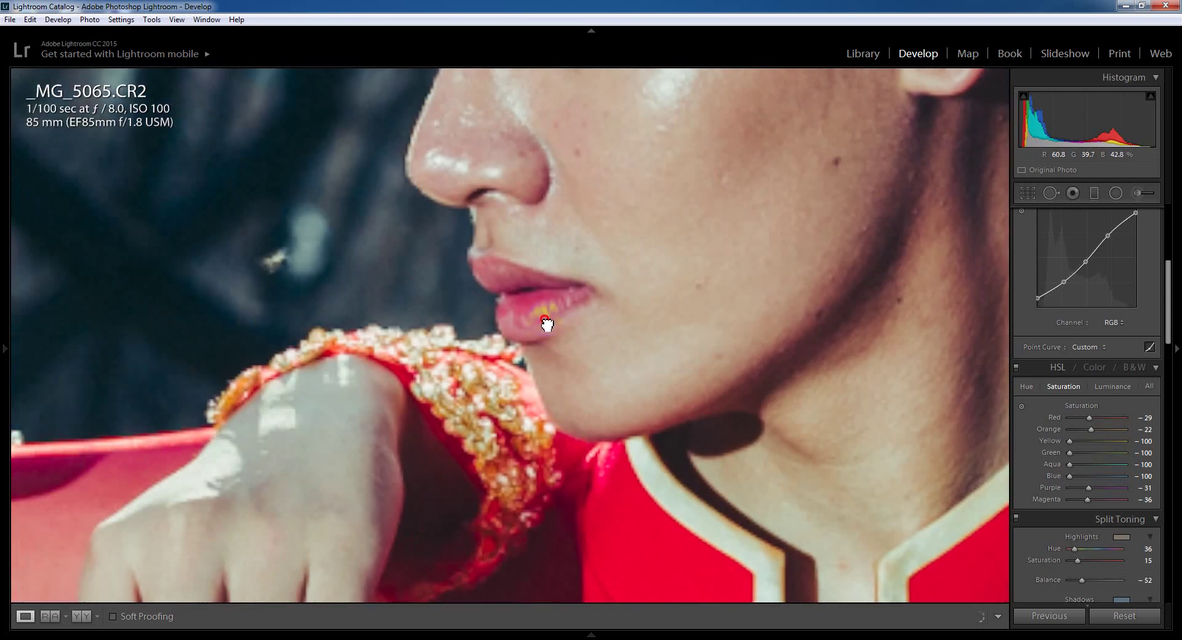
left_click(1115, 387)
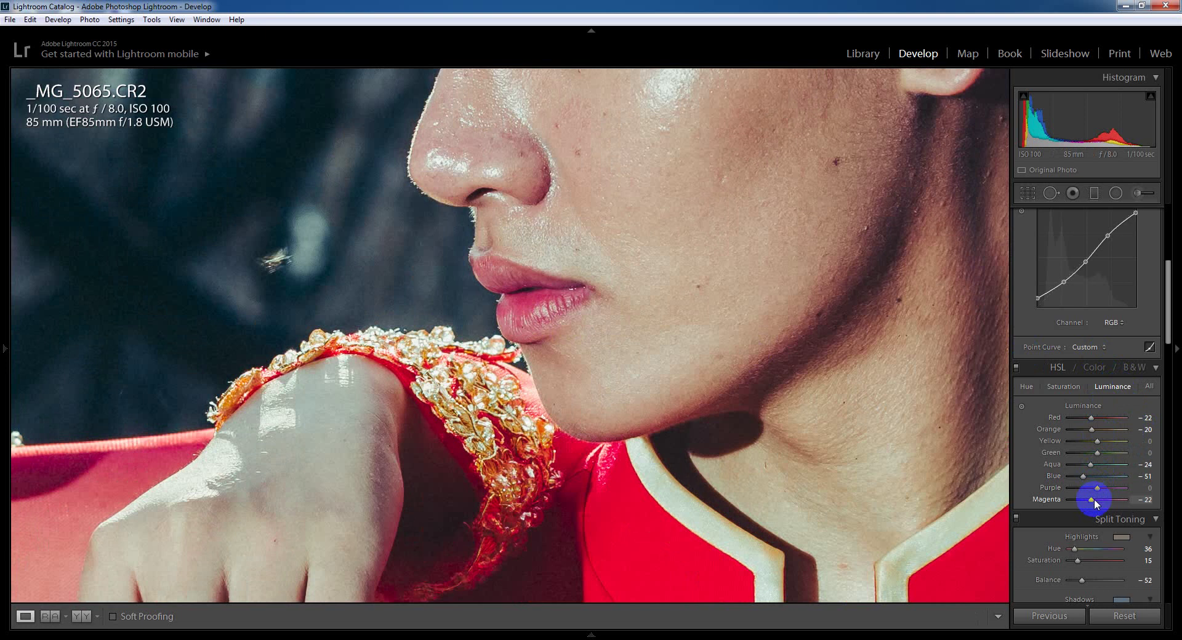
left_click_drag(1094, 499, 1099, 503)
left_click_drag(1099, 503, 1102, 504)
left_click(607, 312)
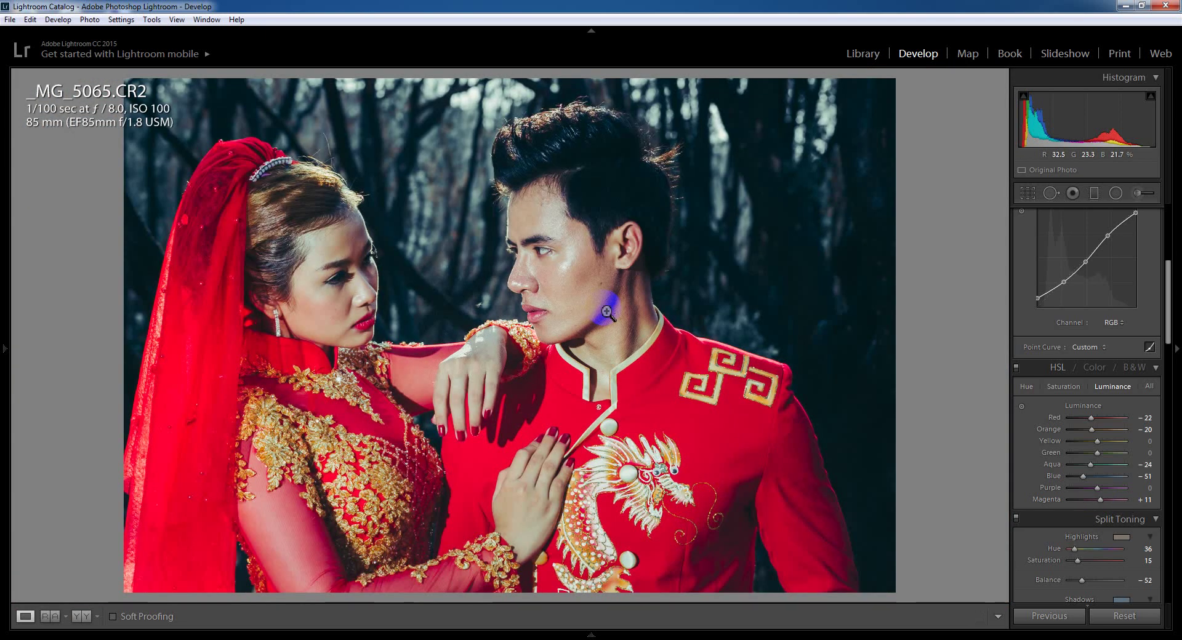
Step: Compare against the reset original, then undo the reset to restore all edits
left_click(1127, 617)
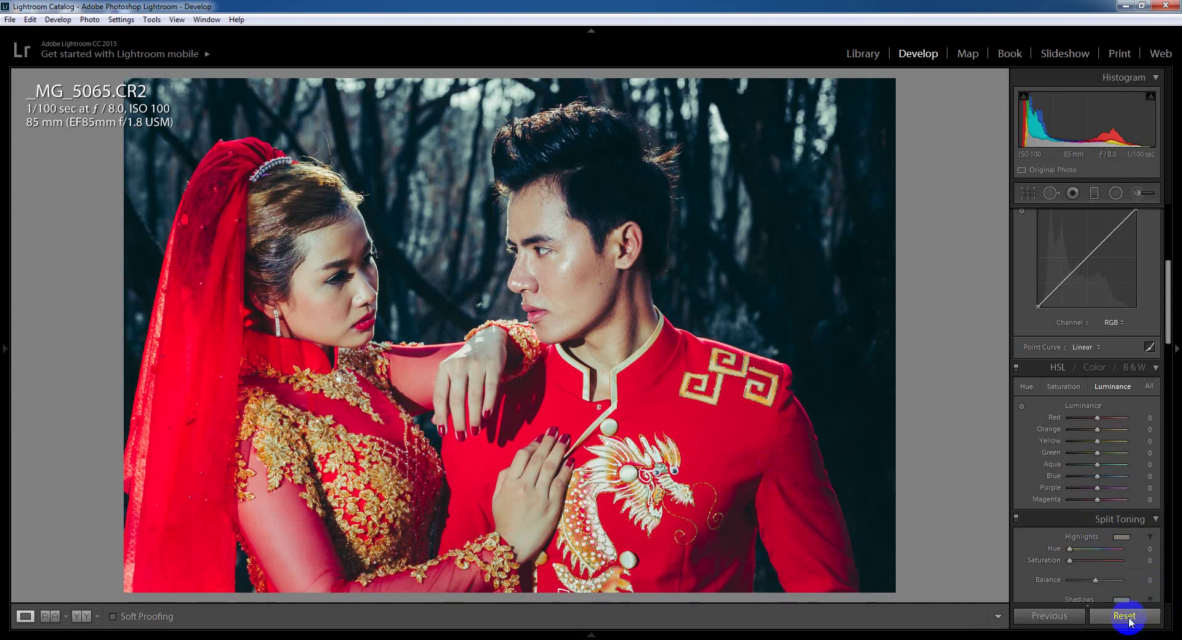
key("ctrl+z")
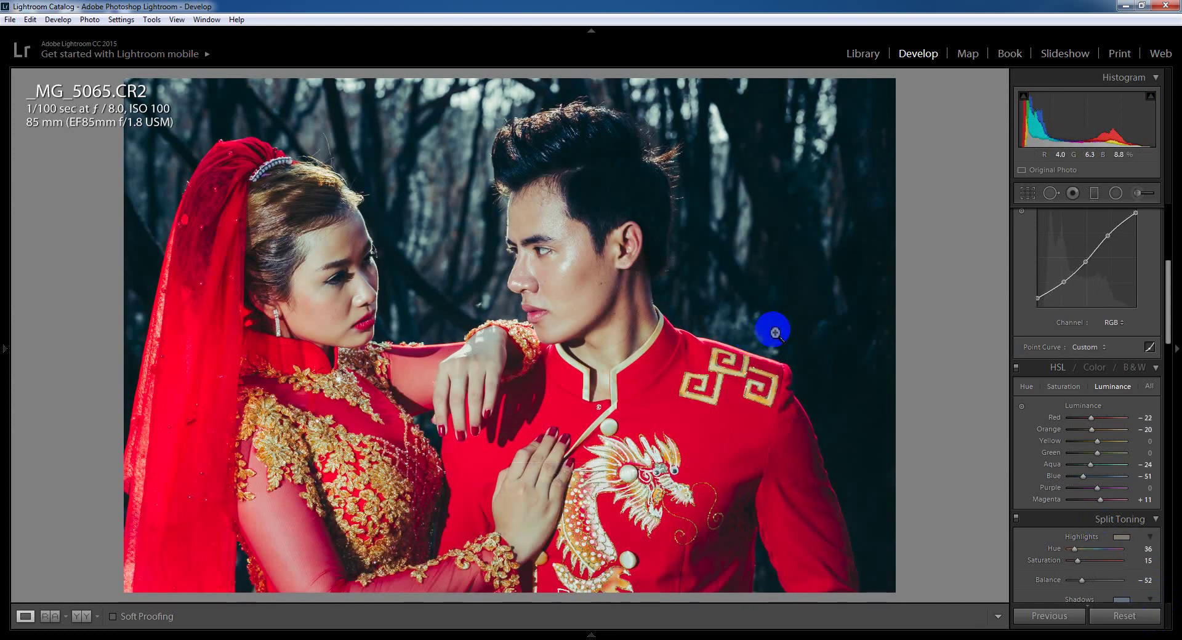
left_click_drag(1169, 301, 1172, 258)
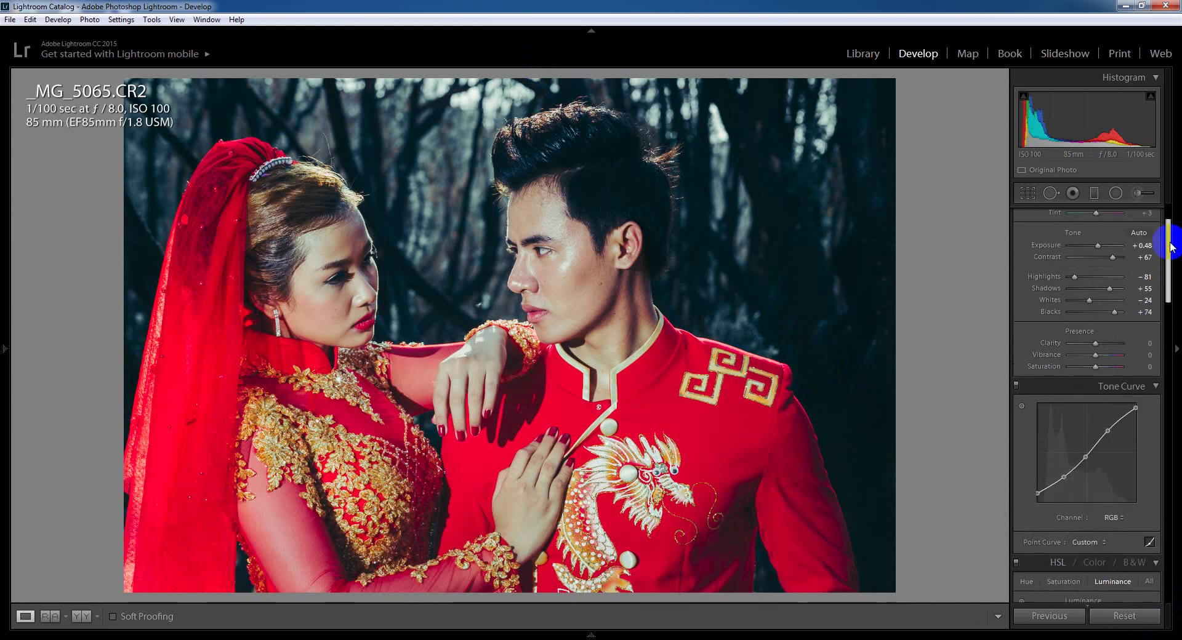
Step: Set Vibrance to +19 and Saturation to −12, checking the man's skin at 1:1
left_click_drag(1087, 358, 1102, 361)
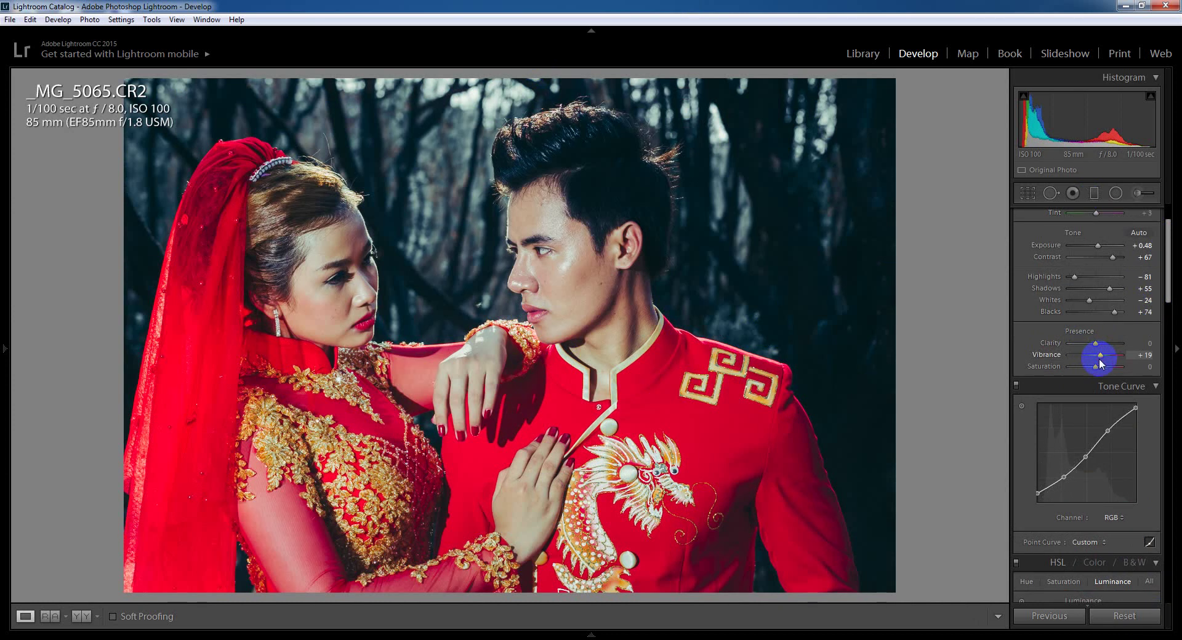
left_click_drag(1096, 367, 1097, 370)
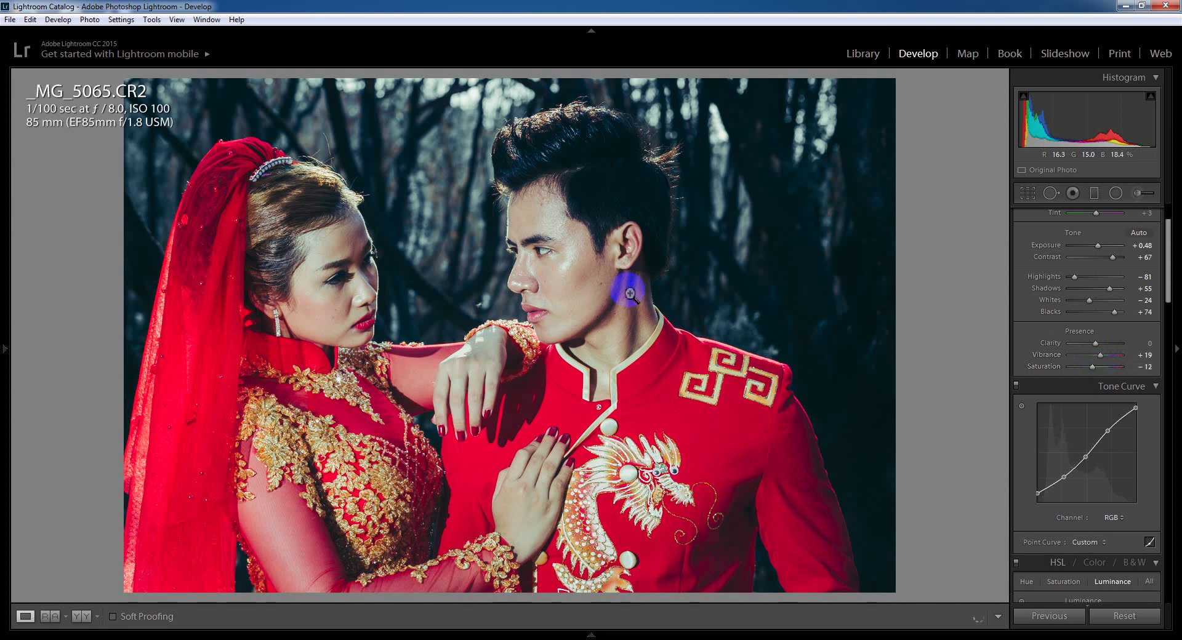
left_click(569, 295)
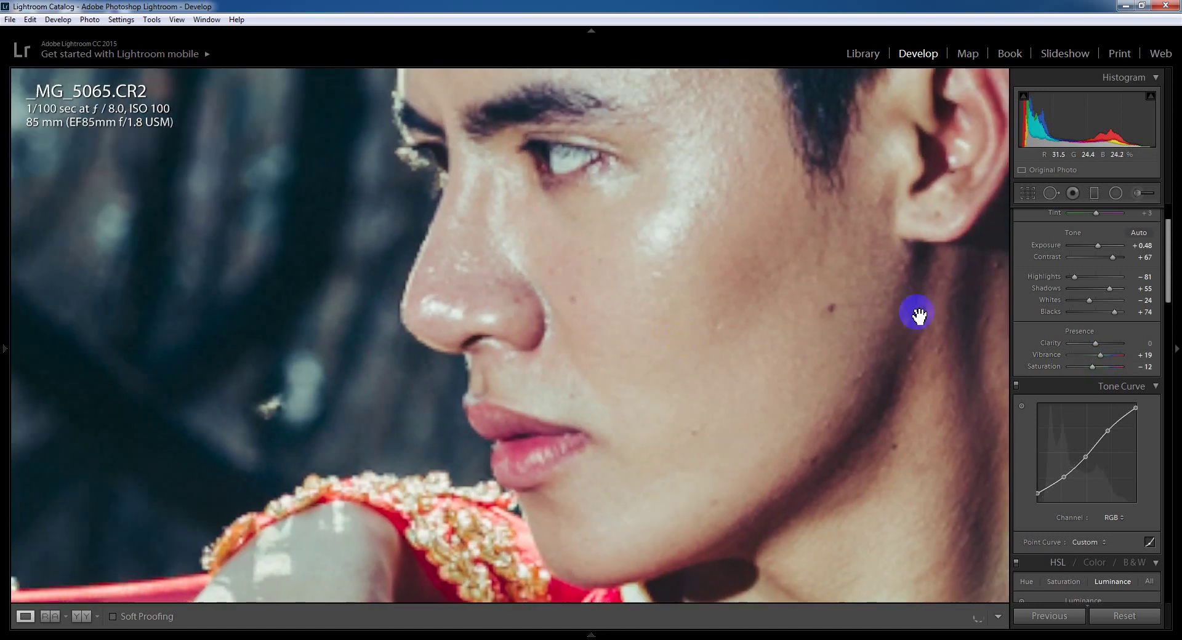
double_click(1093, 366)
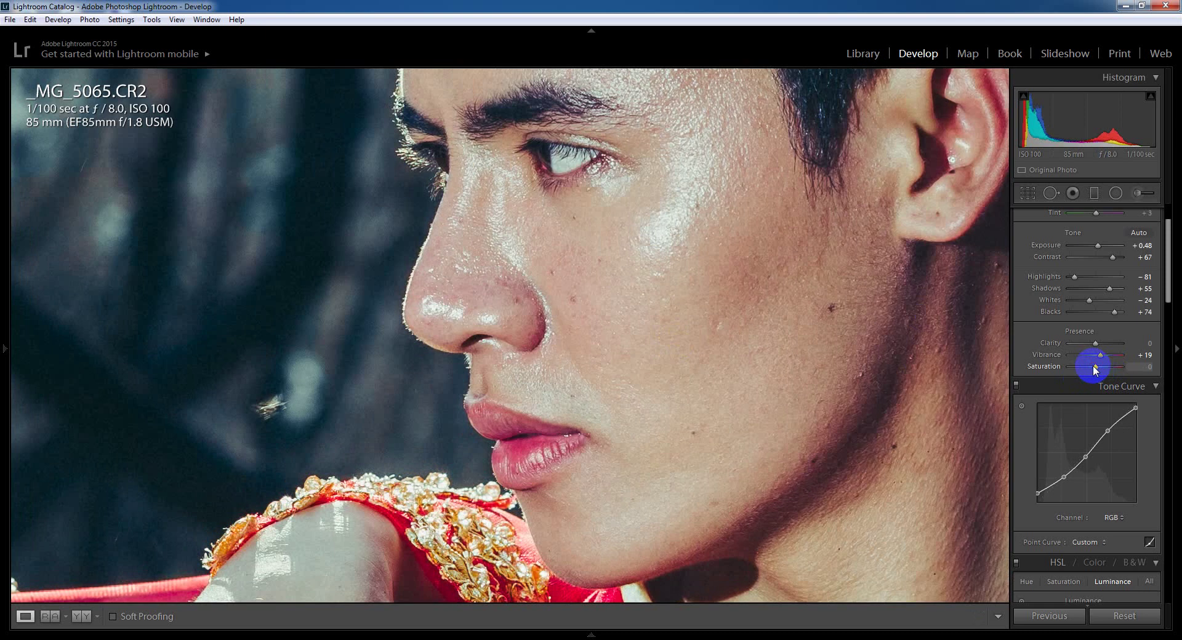
key("ctrl+z")
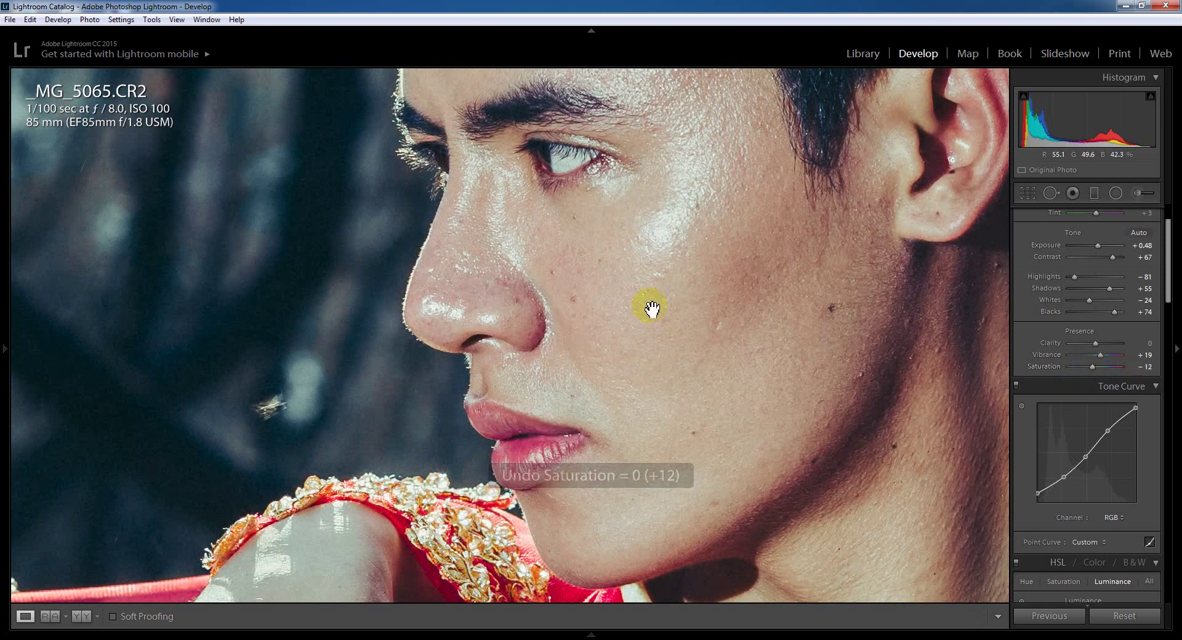
left_click(625, 307)
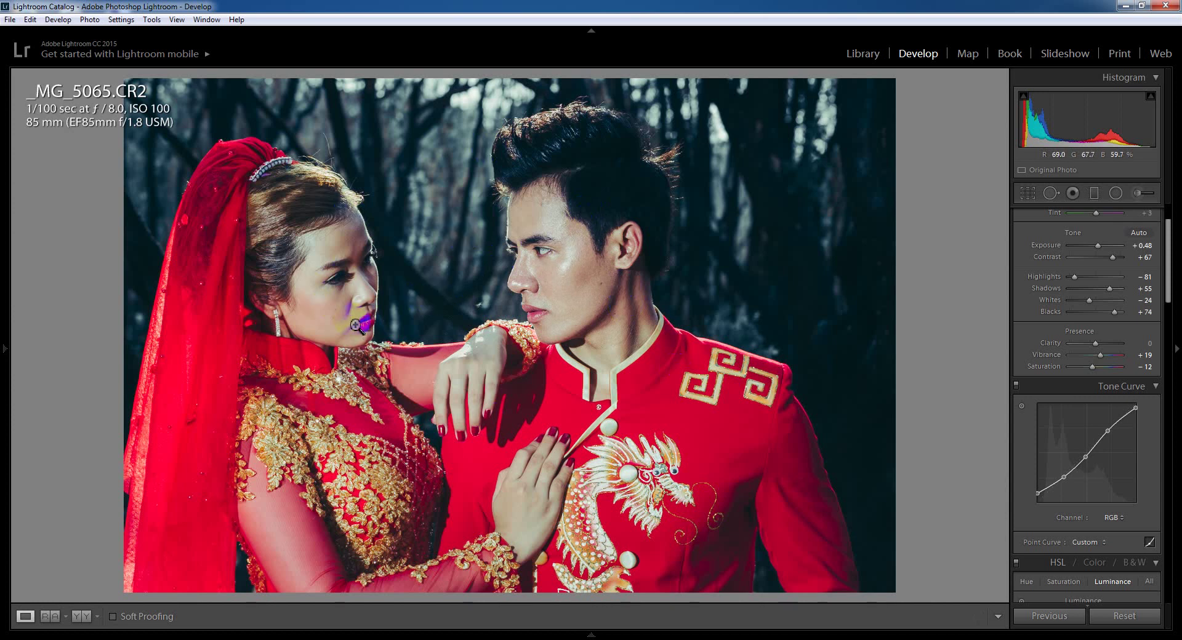
Step: Inspect the woman's face and lips at 1:1, then return to the full photo
left_click(346, 342)
left_click_drag(298, 262, 430, 327)
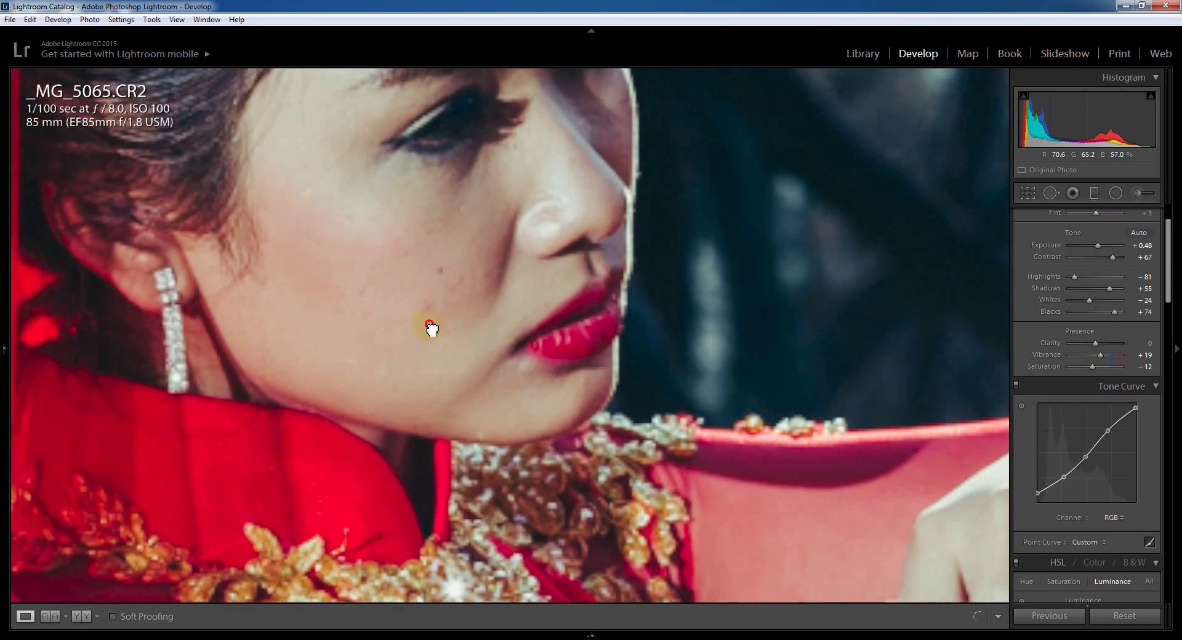
left_click(596, 289)
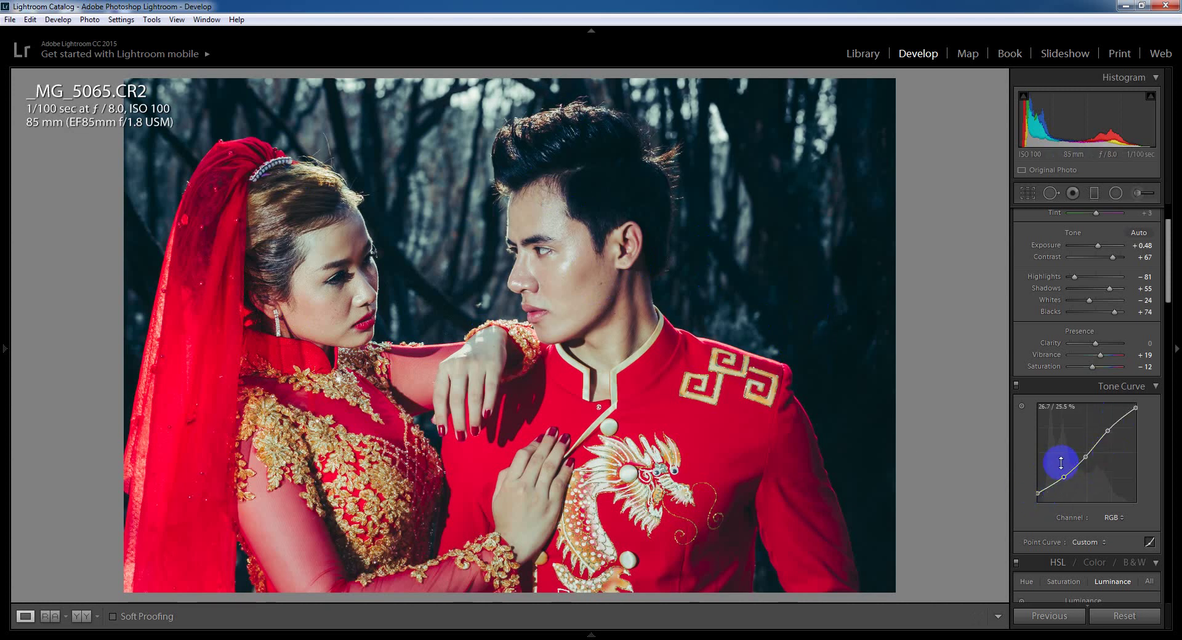
Step: Pull the Red-channel tone curve's lower-middle point slightly down
left_click_drag(1168, 280, 1167, 329)
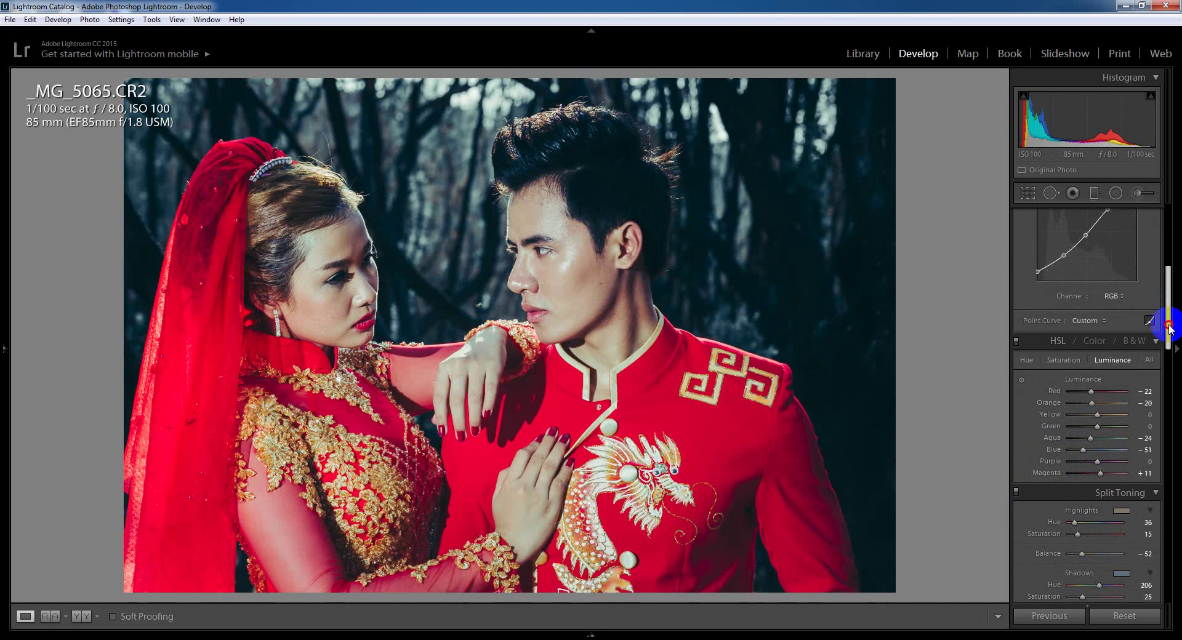
left_click(1065, 351)
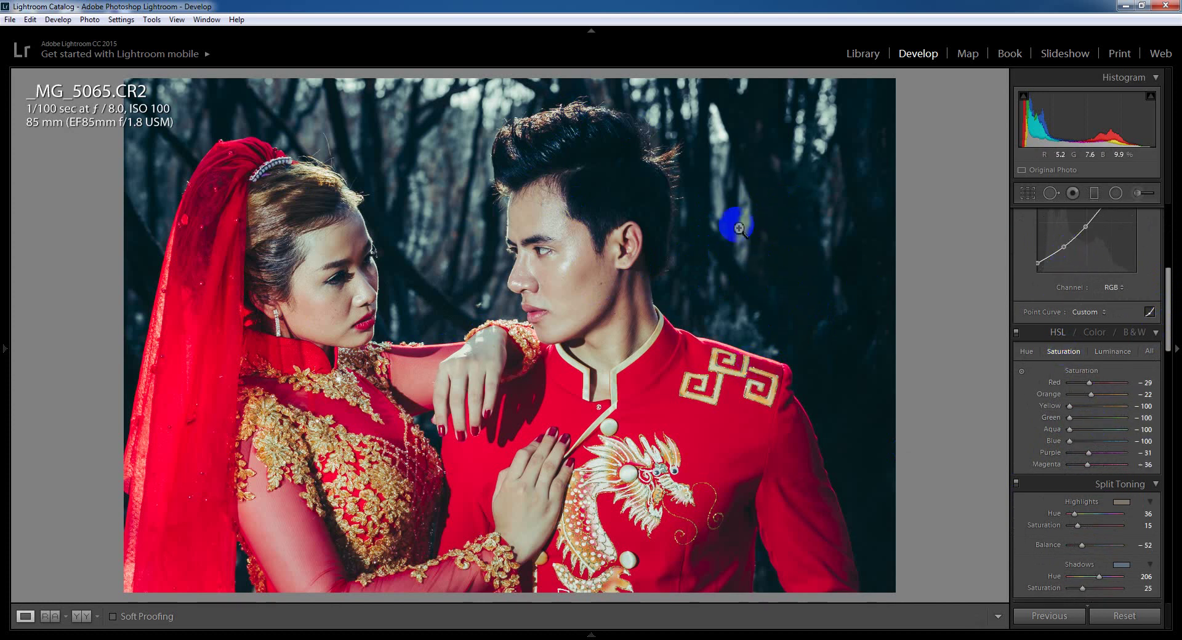
left_click(1106, 289)
left_click(1083, 315)
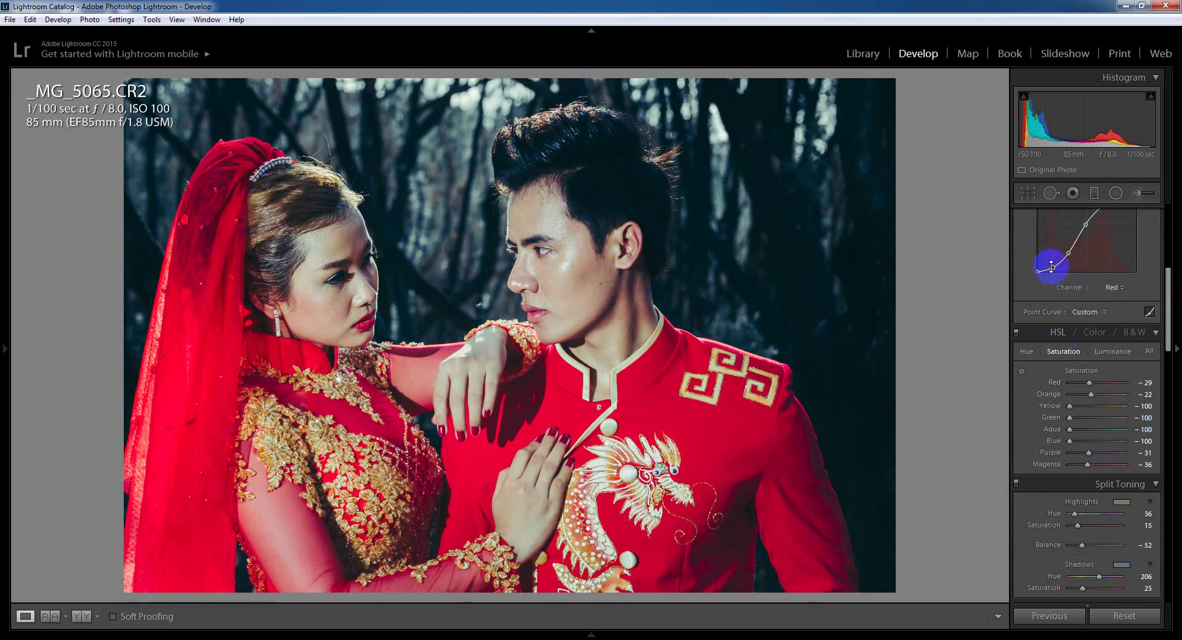
left_click(1170, 284)
left_click_drag(1167, 284, 1163, 255)
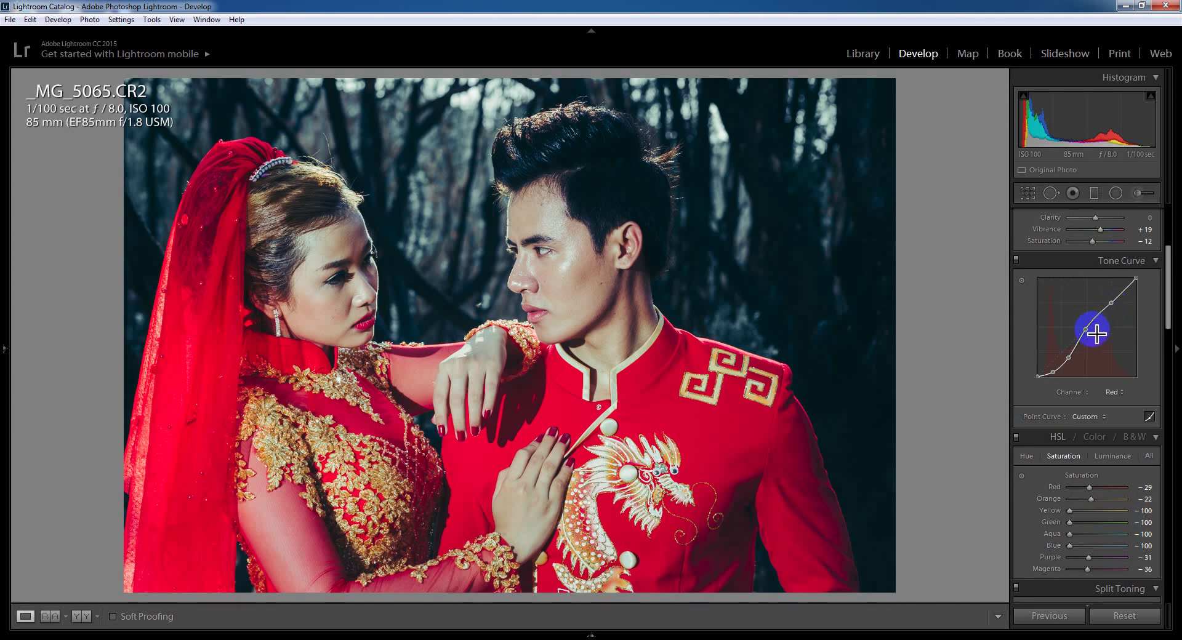
left_click_drag(1087, 329, 1085, 339)
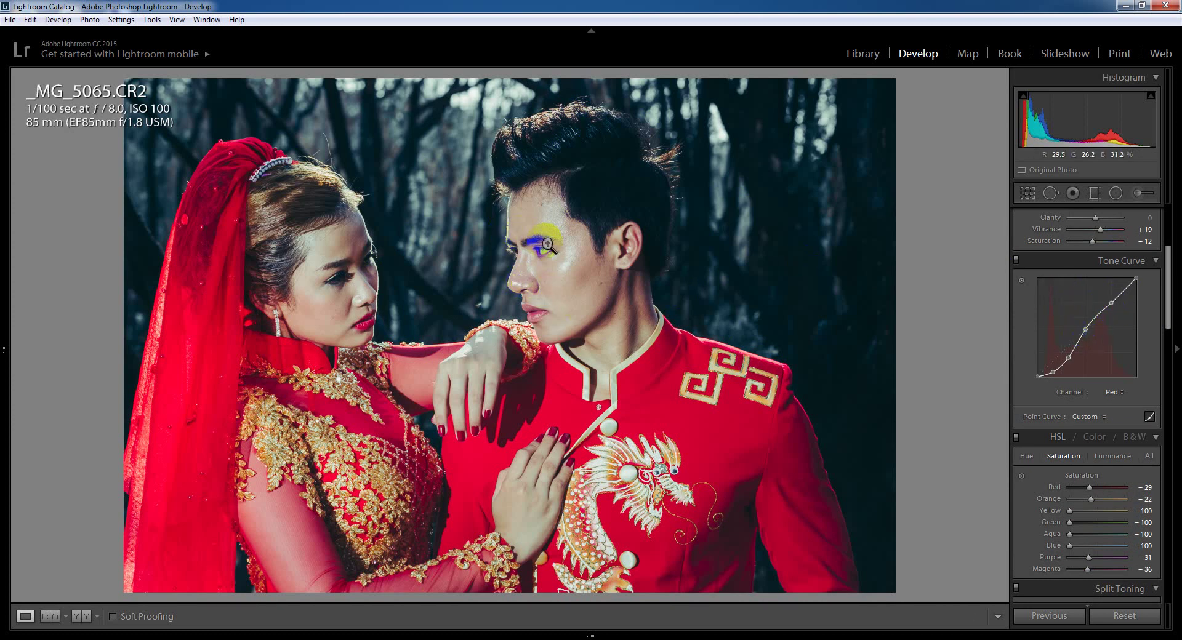
Step: Test a Green-channel curve point on the tree background, then undo it
left_click(1114, 392)
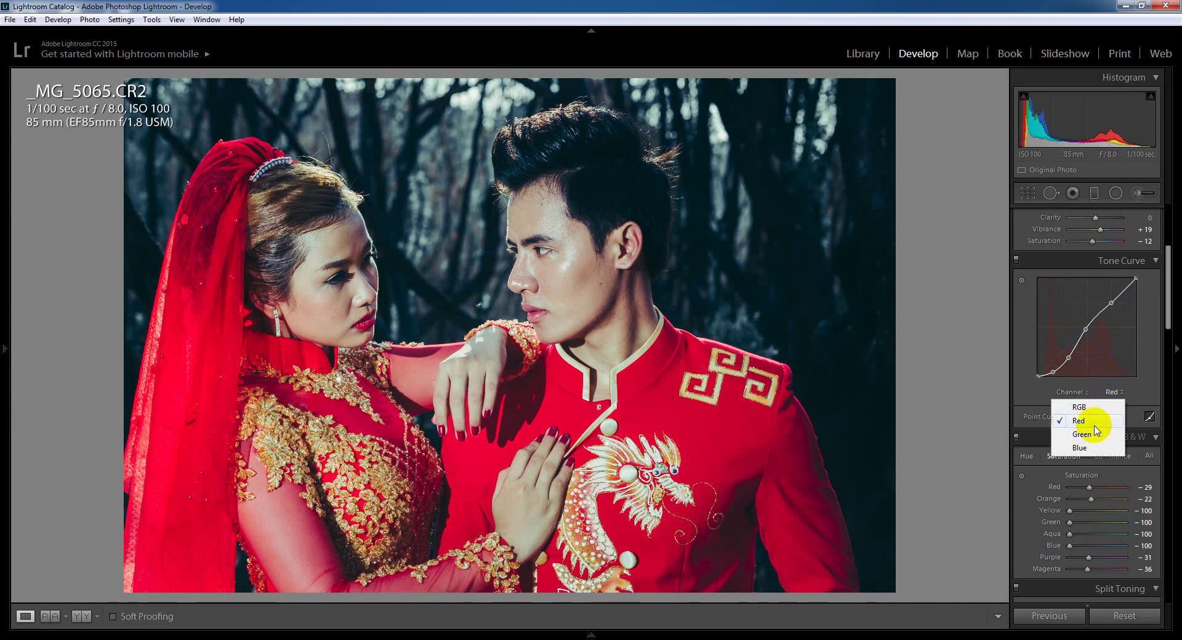
left_click(1106, 421)
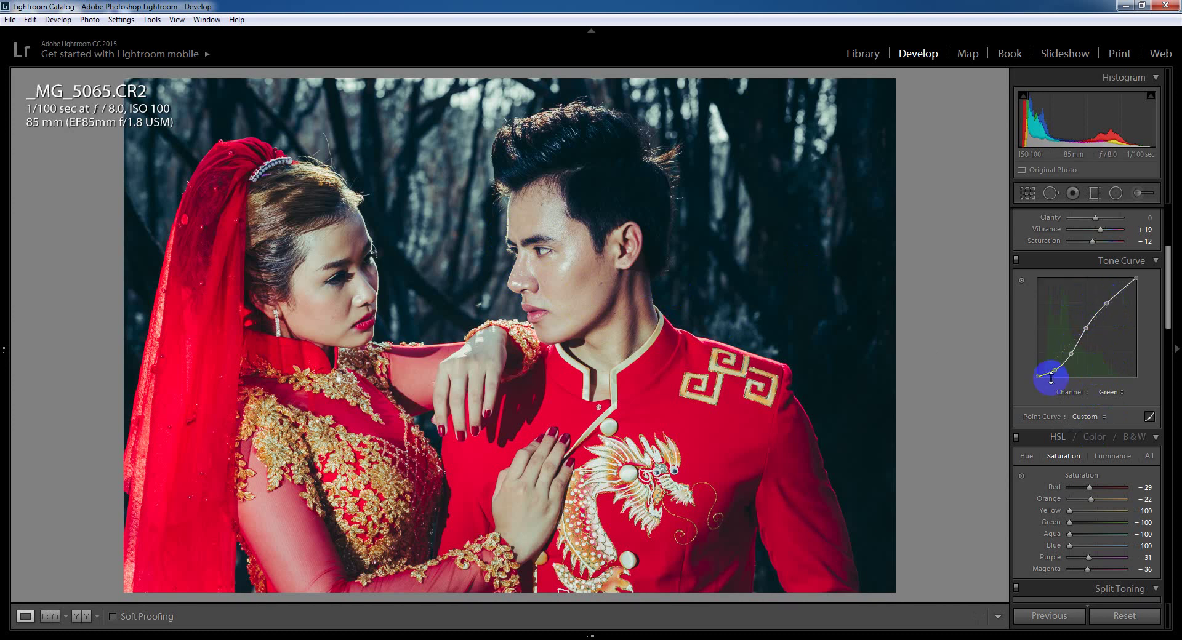
left_click(453, 220)
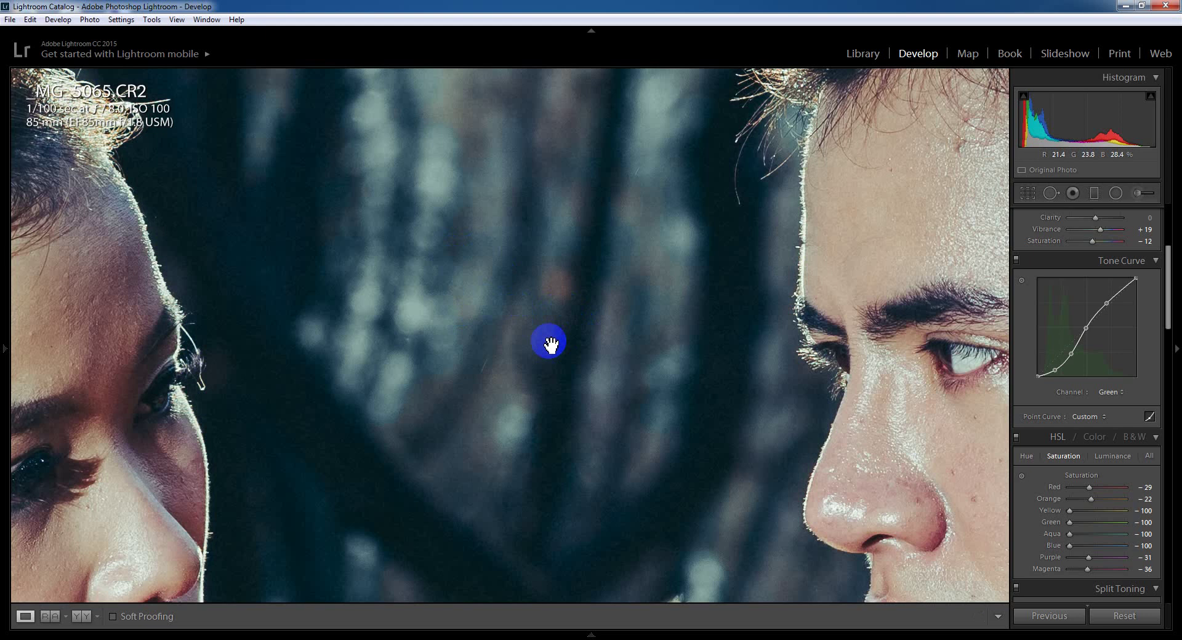
left_click_drag(1071, 354, 1074, 355)
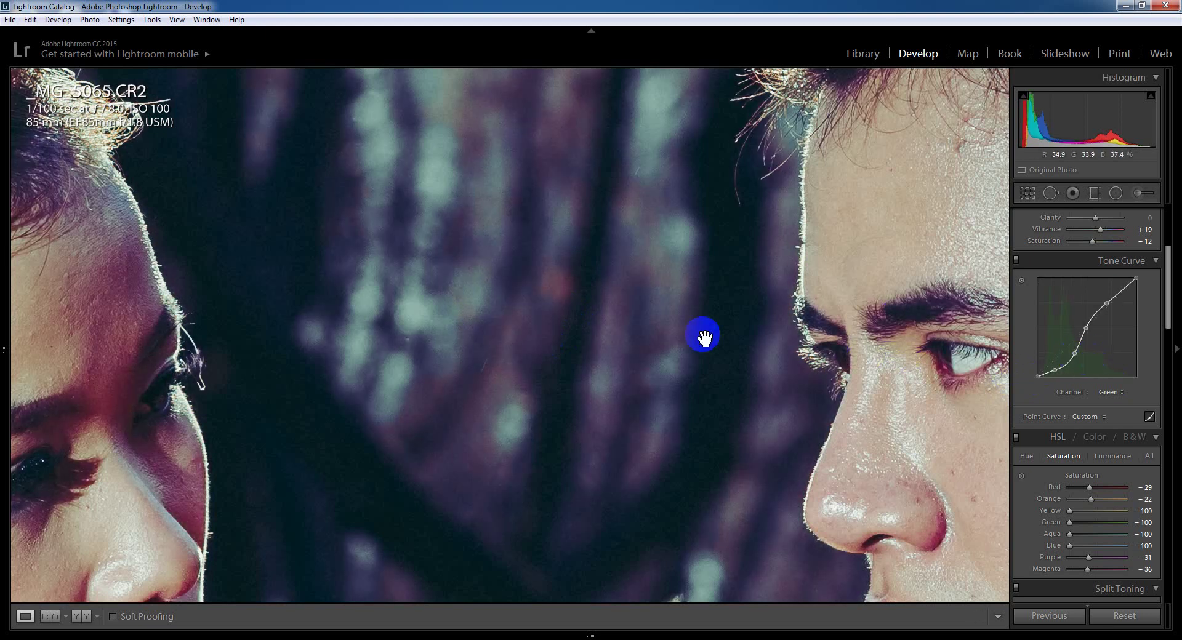
key("ctrl+z")
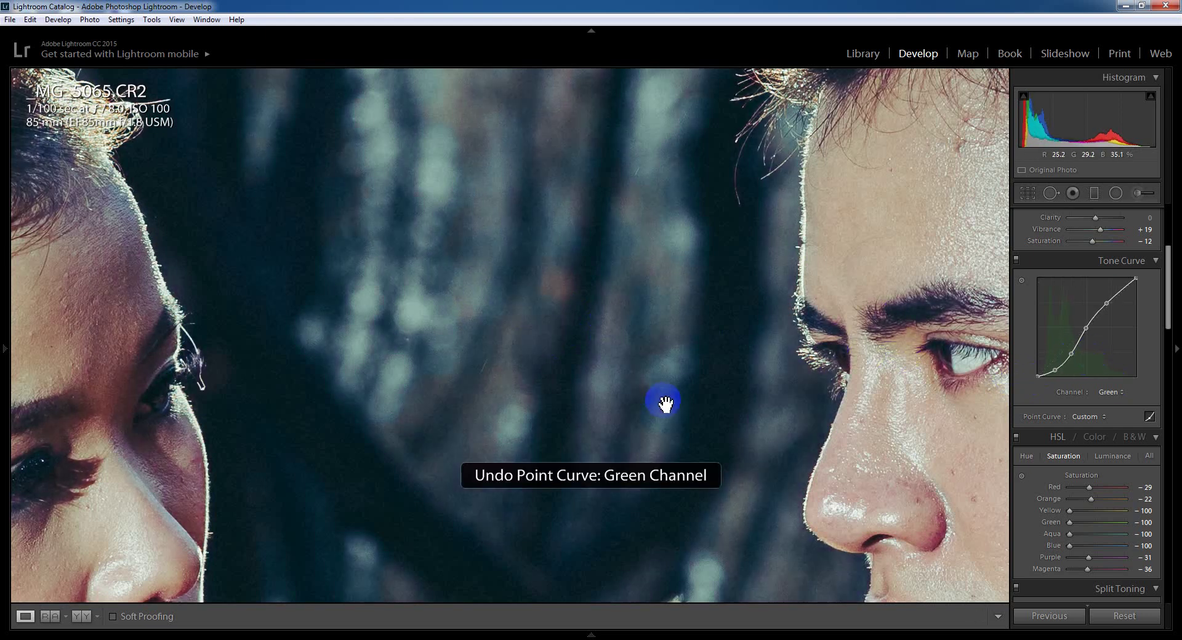
left_click(656, 379)
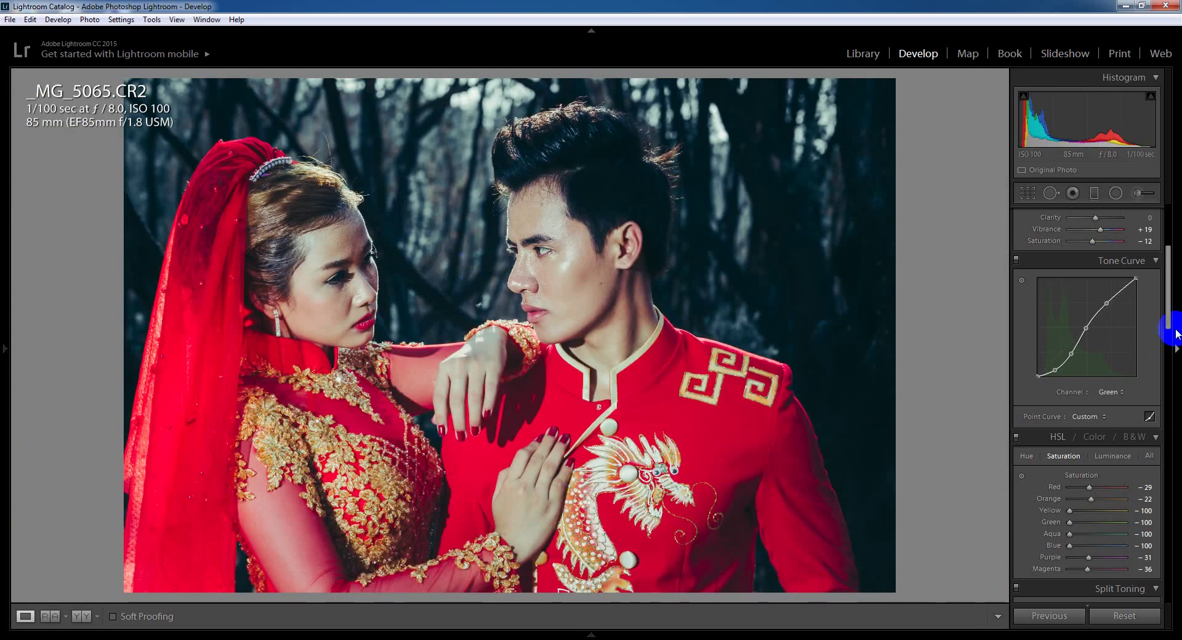
Step: Undo trial Balance and shadow tint changes, then set Shadows Saturation to 23
left_click_drag(1169, 311, 1169, 363)
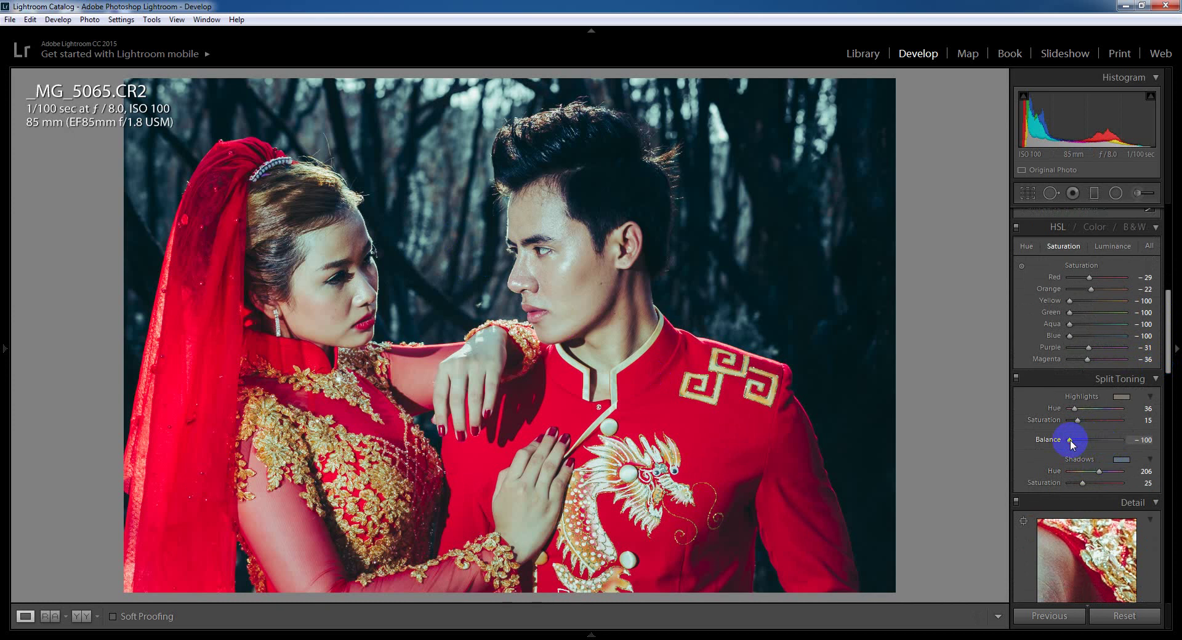
key("ctrl+z")
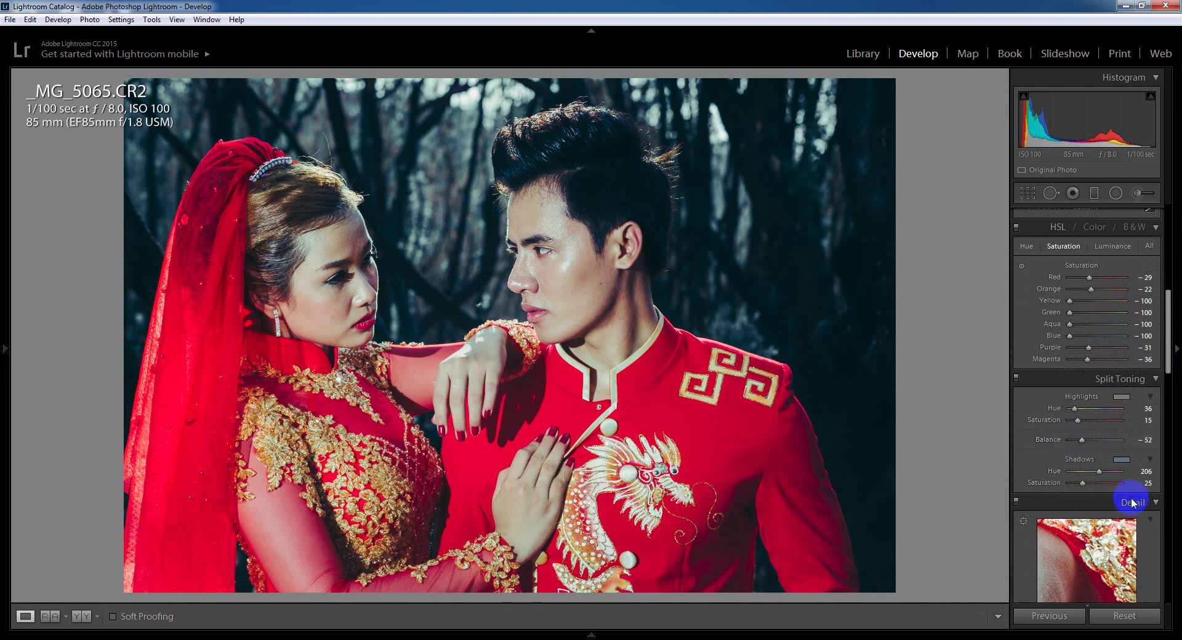
mouse_move(1082, 486)
left_mouse_down()
mouse_move(1093, 485)
mouse_move(1072, 484)
left_mouse_up()
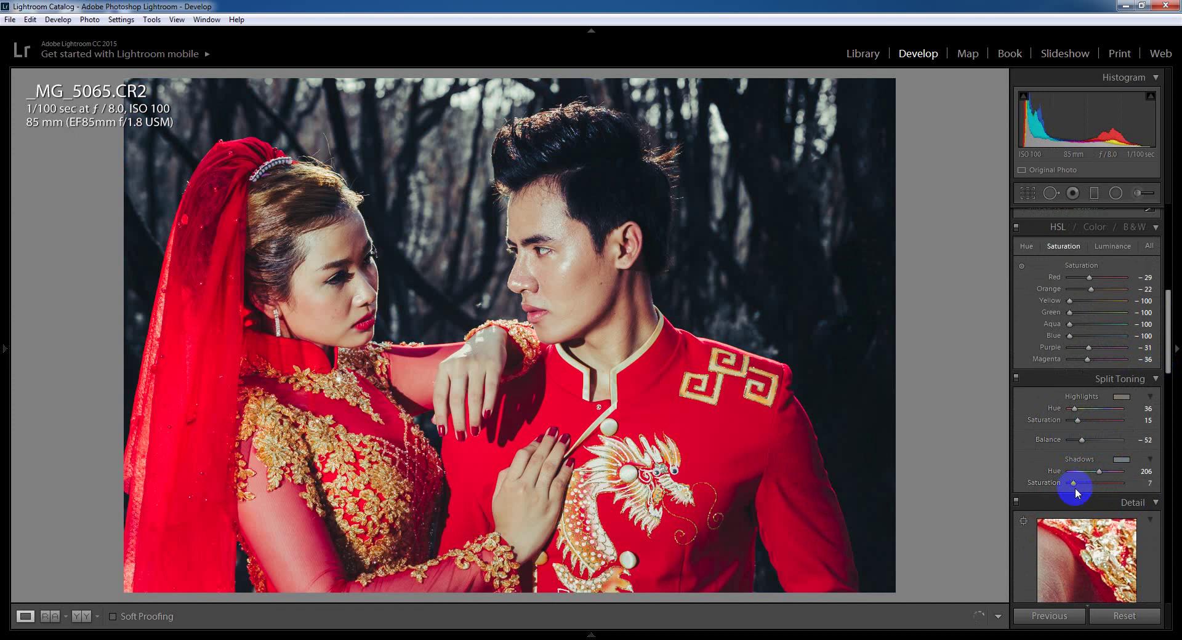
key("ctrl+z")
key("ctrl+z")
left_click(1148, 483)
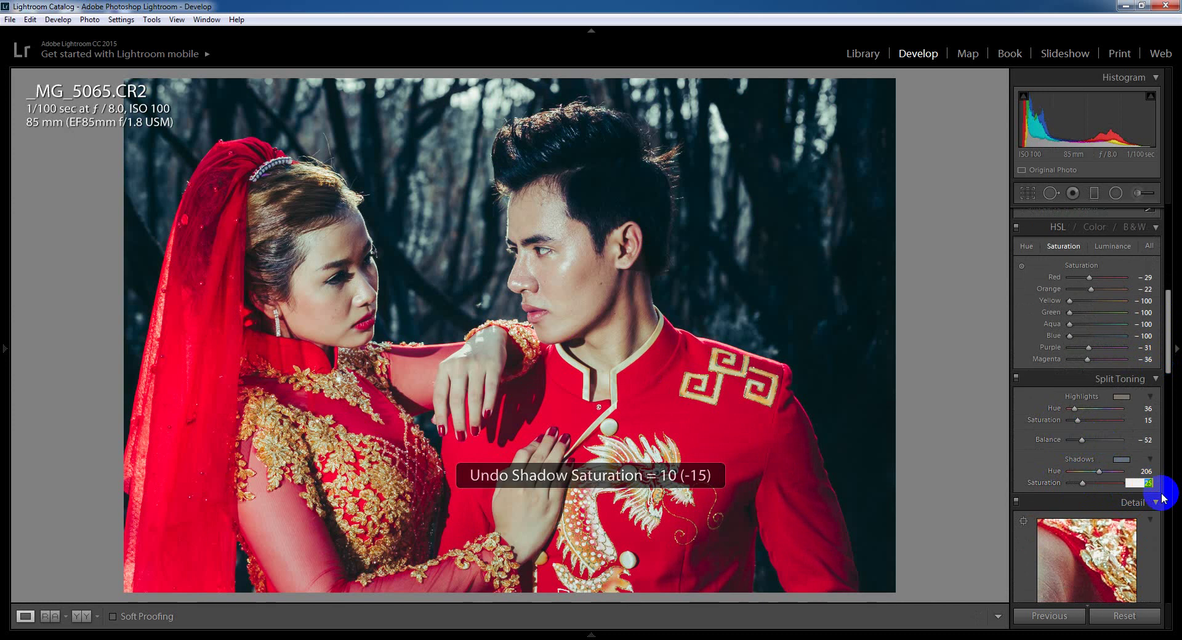
key("Down")
key("Down")
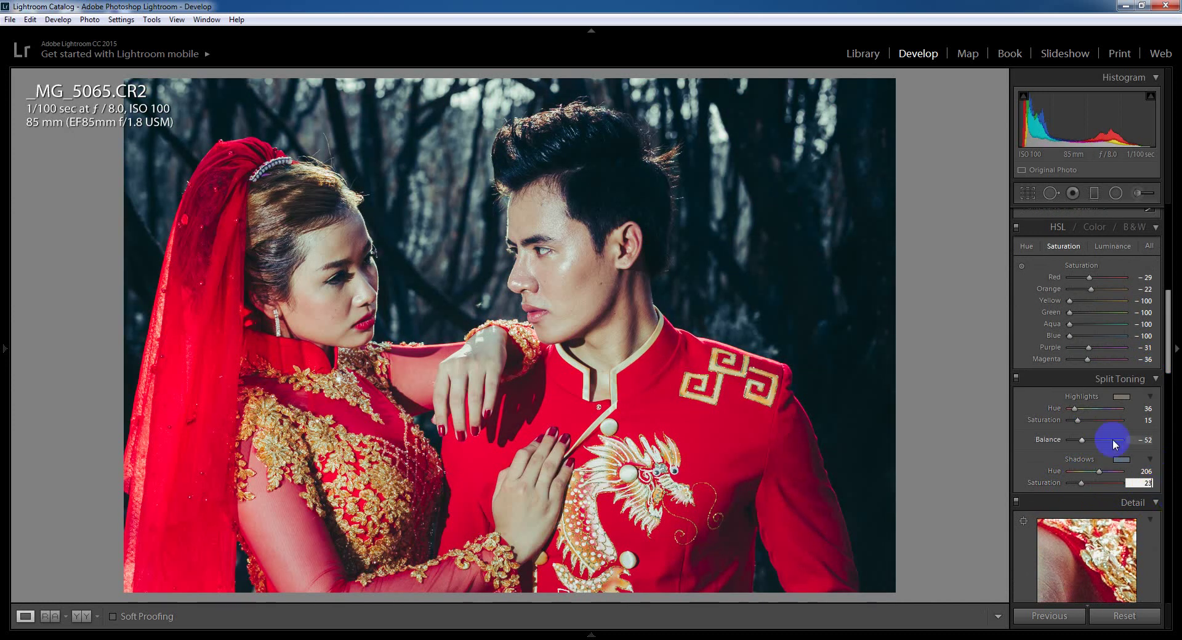